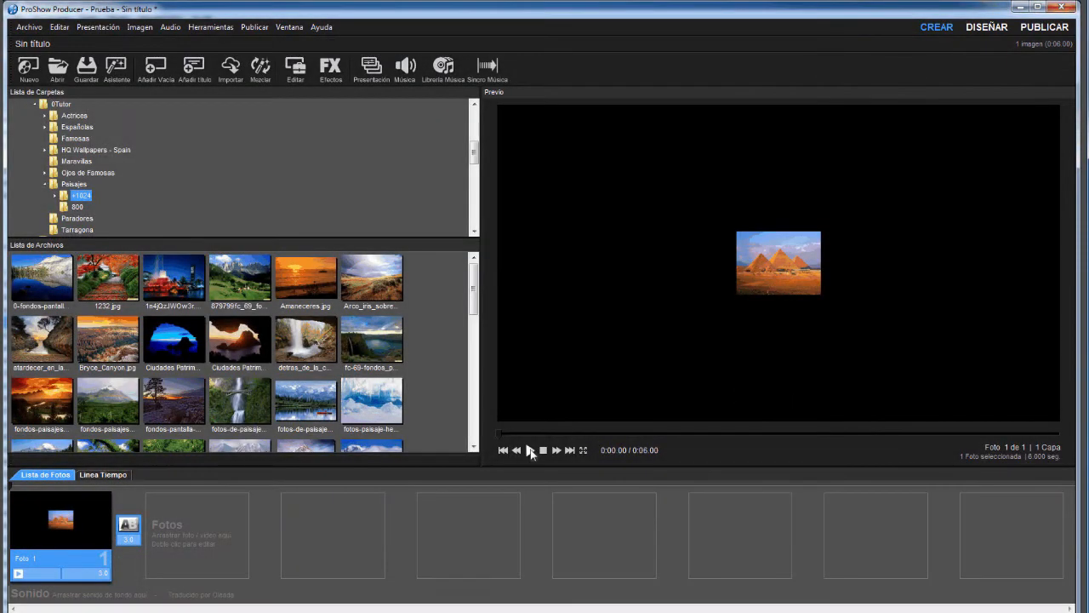
- Set the pyramid slide's display time to 6 seconds, playing the slide preview before and after the change
{"action": "left_click", "coordinate": [530, 450]}
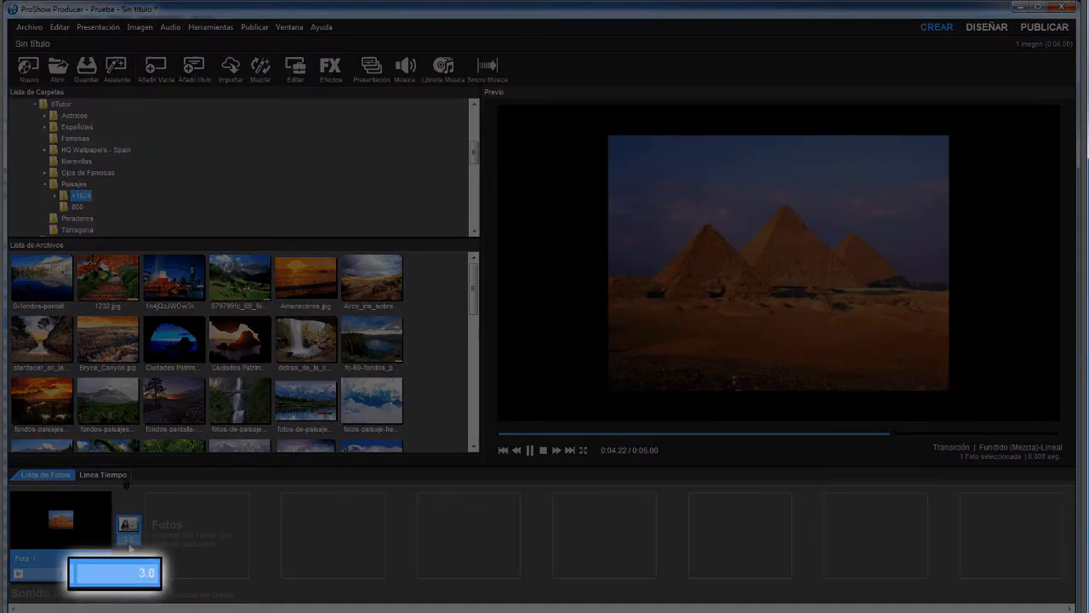
{"action": "left_click", "coordinate": [146, 580]}
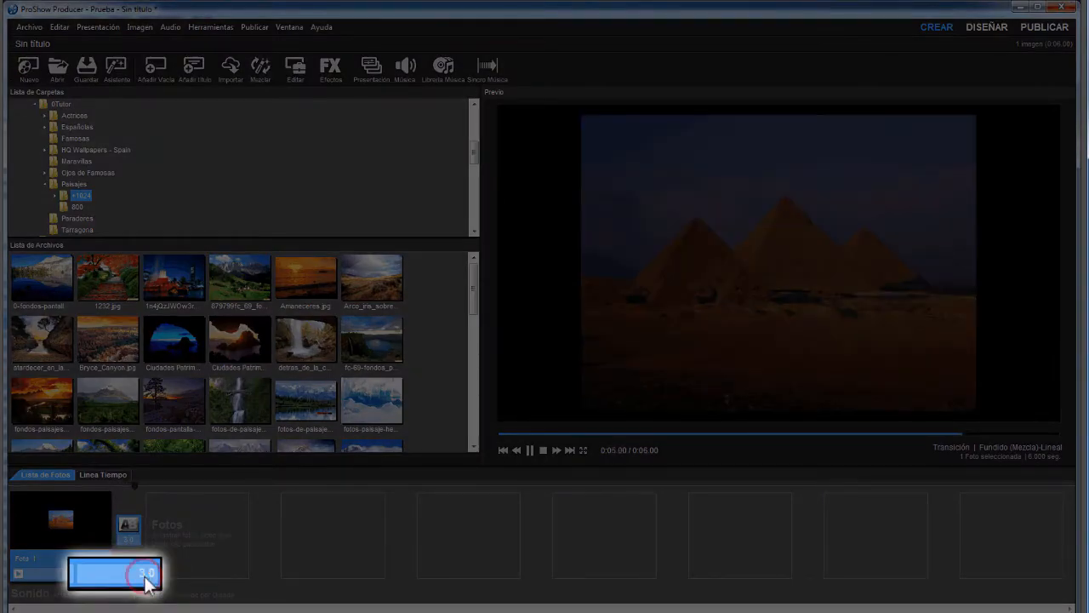
{"action": "type", "text": "6"}
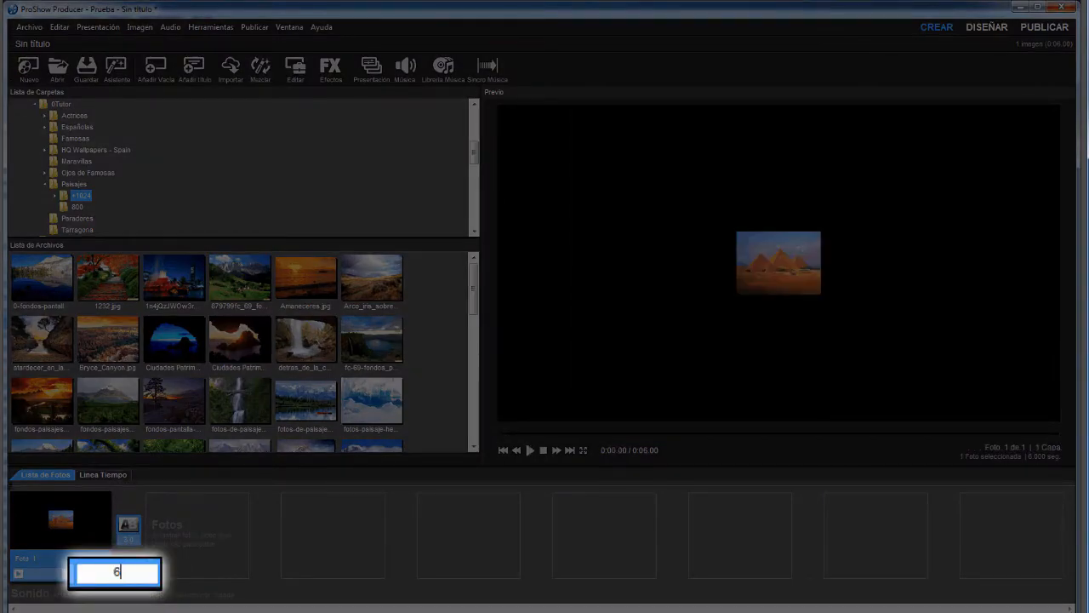
{"action": "key", "text": "Return"}
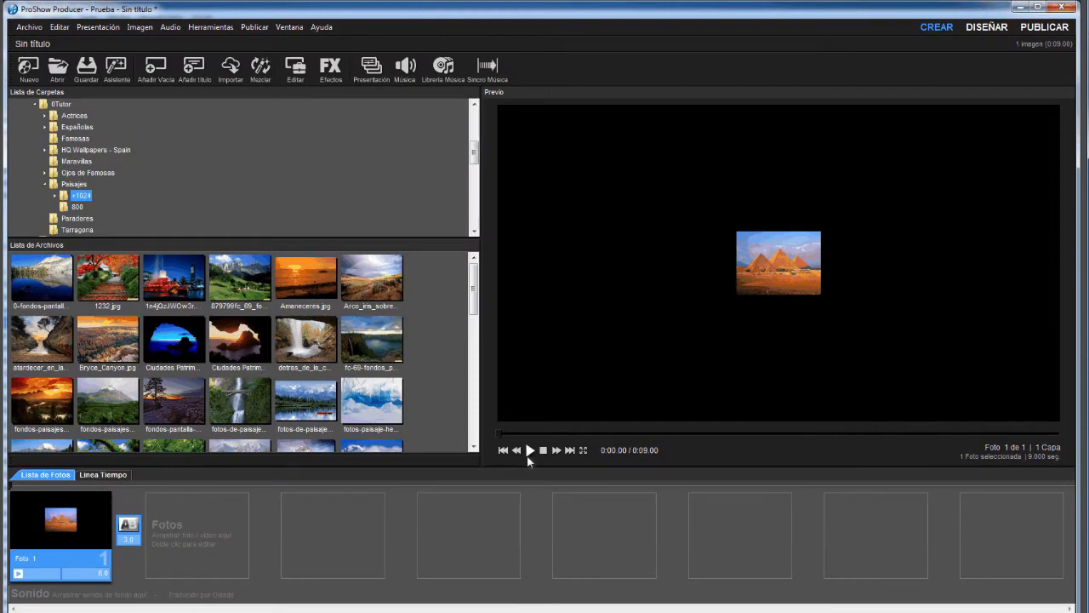
{"action": "left_click", "coordinate": [529, 451]}
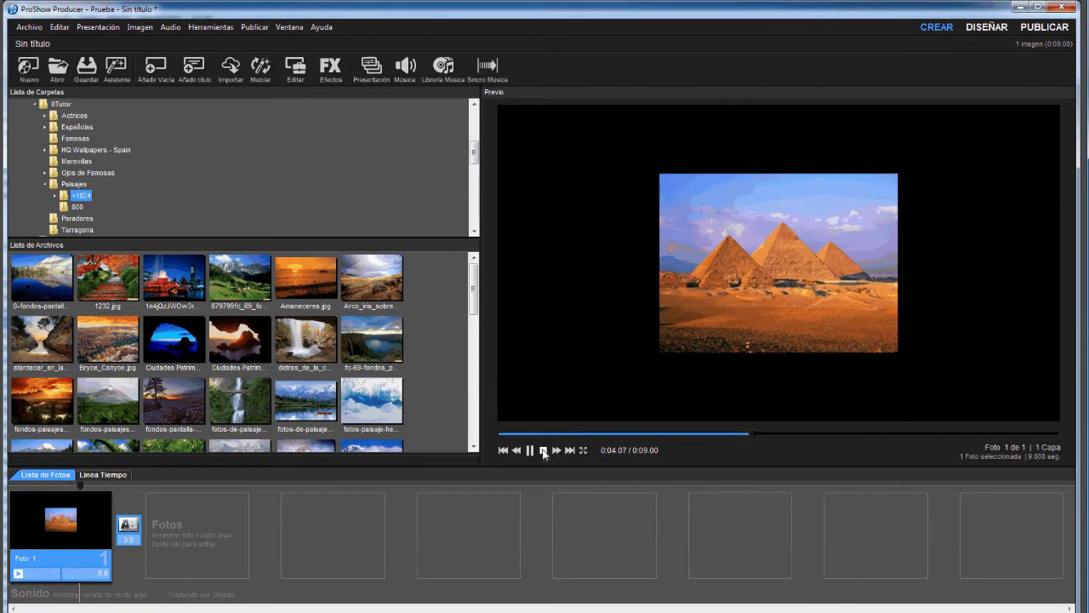
{"action": "left_click", "coordinate": [544, 451]}
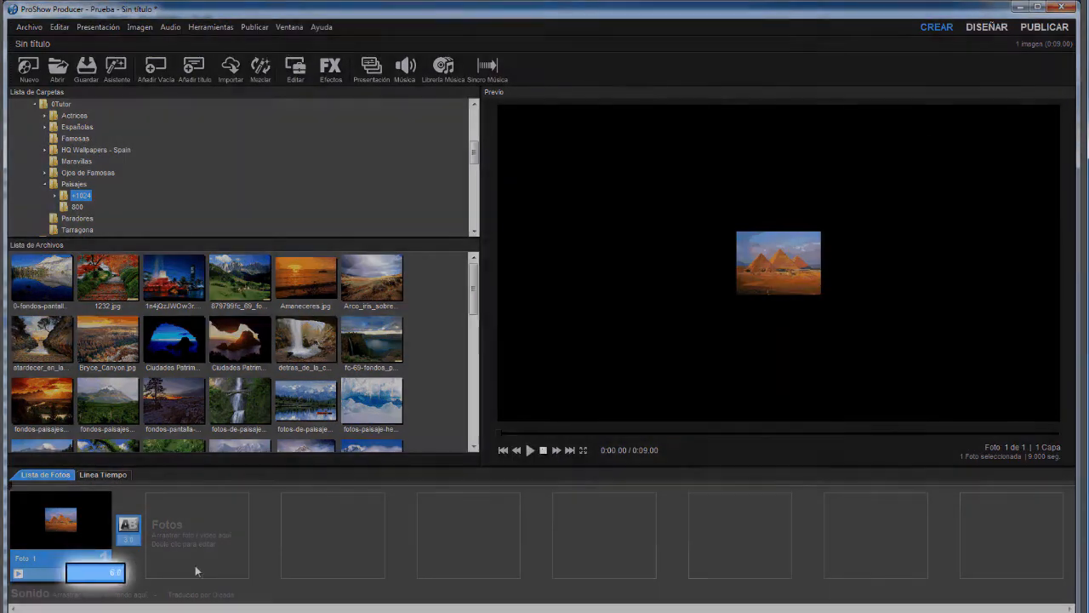
- Set the pyramid slide's display time to 1.5 seconds and play the slide preview
{"action": "left_click", "coordinate": [115, 574]}
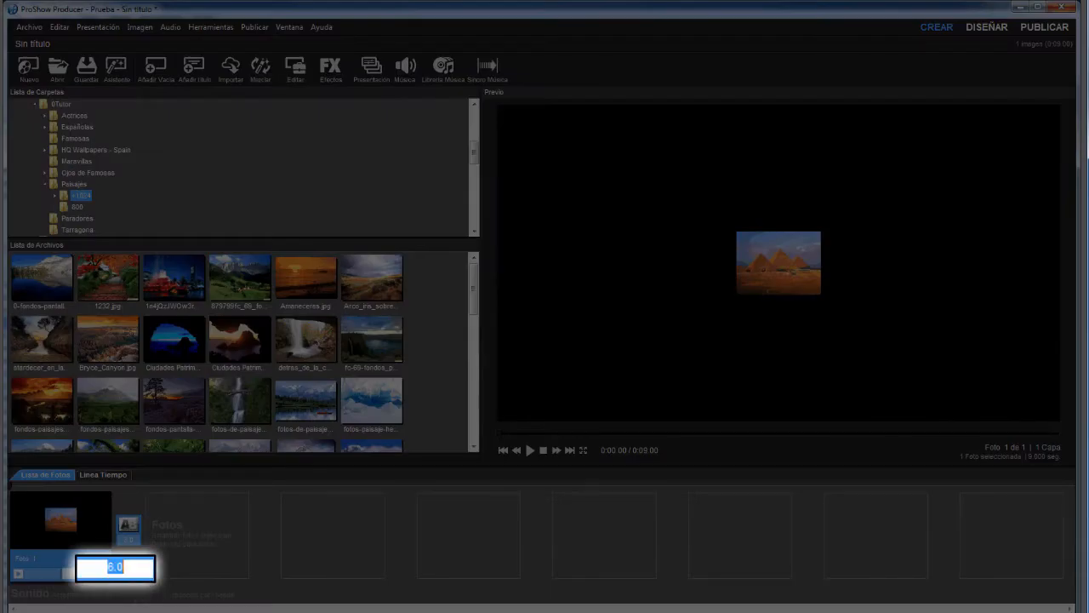
{"action": "type", "text": "1.5"}
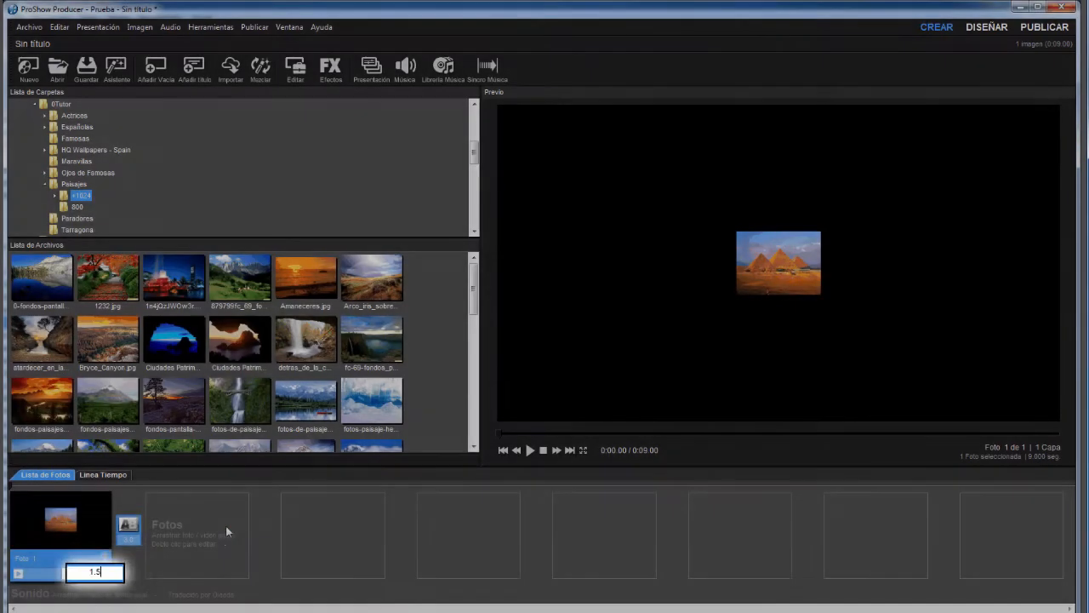
{"action": "key", "text": "Return"}
{"action": "left_click", "coordinate": [528, 450]}
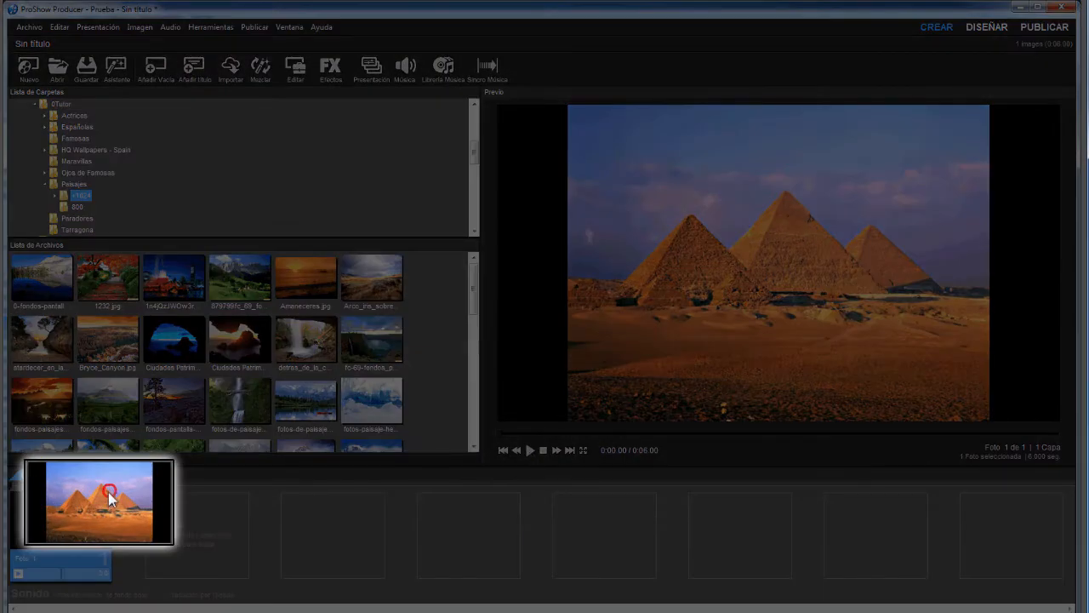
- Open the pyramid slide's image options and look through the image adjustments and motion effects
{"action": "double_click", "coordinate": [67, 515]}
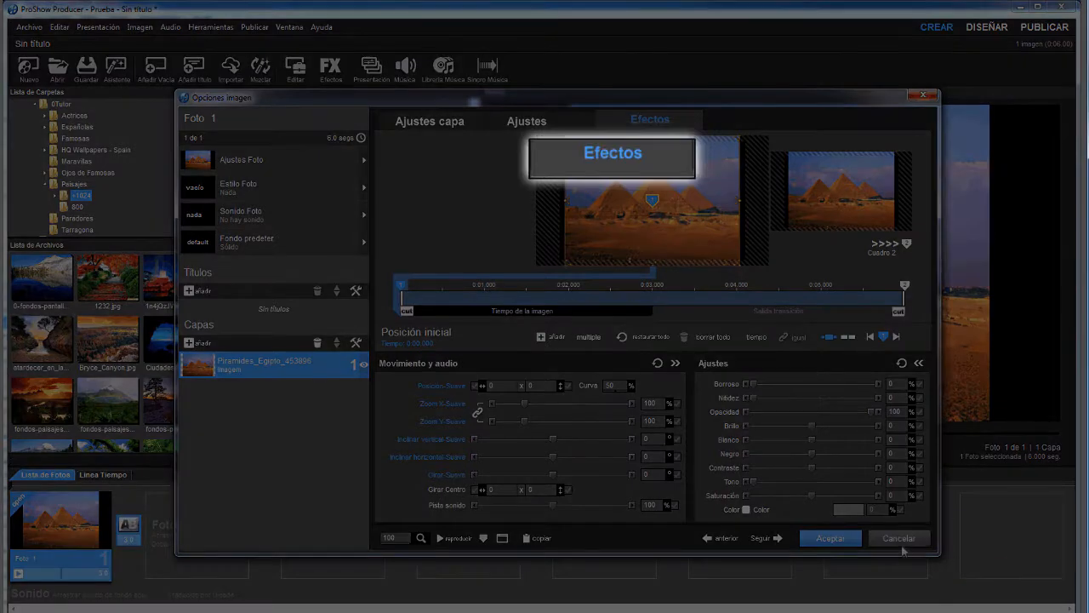
{"action": "left_click", "coordinate": [902, 543]}
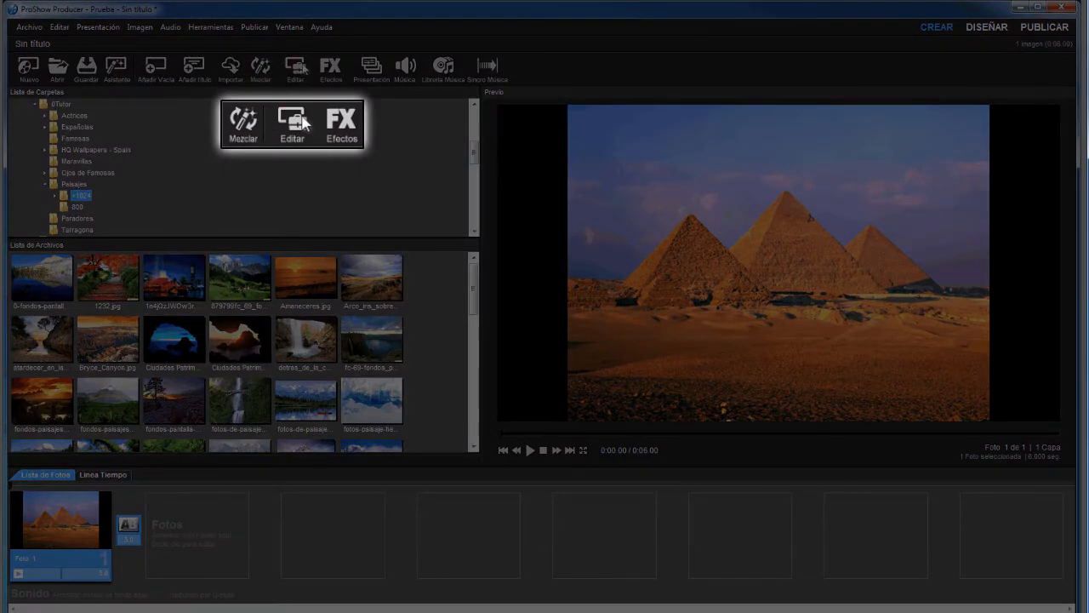
{"action": "left_click", "coordinate": [303, 122]}
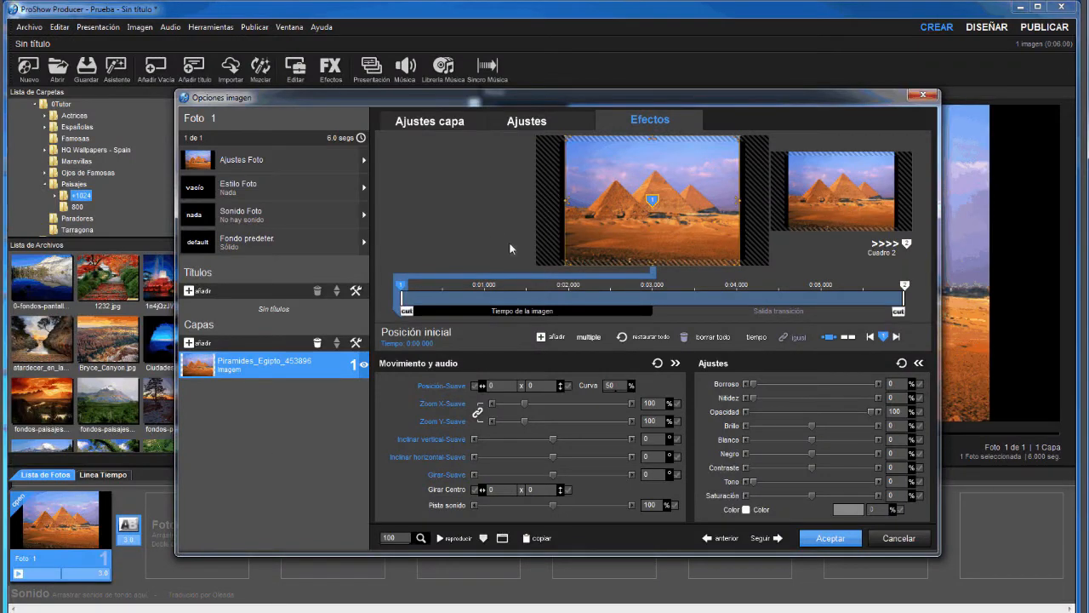
{"action": "left_click", "coordinate": [527, 121]}
{"action": "left_click", "coordinate": [661, 121]}
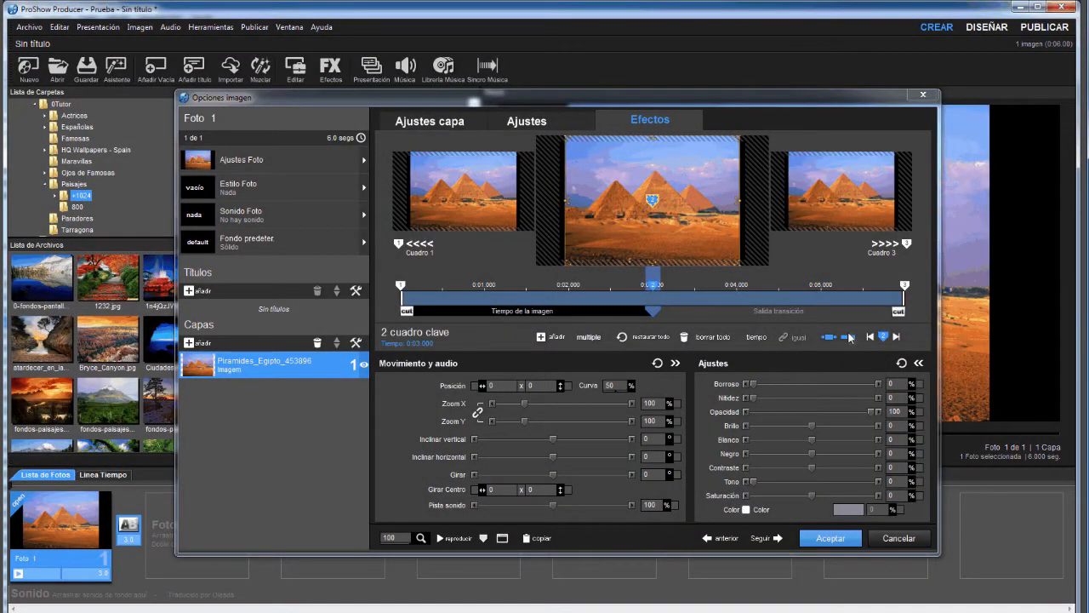
- Switch the keyframe display to two previews and back to three previews
{"action": "left_click", "coordinate": [850, 337]}
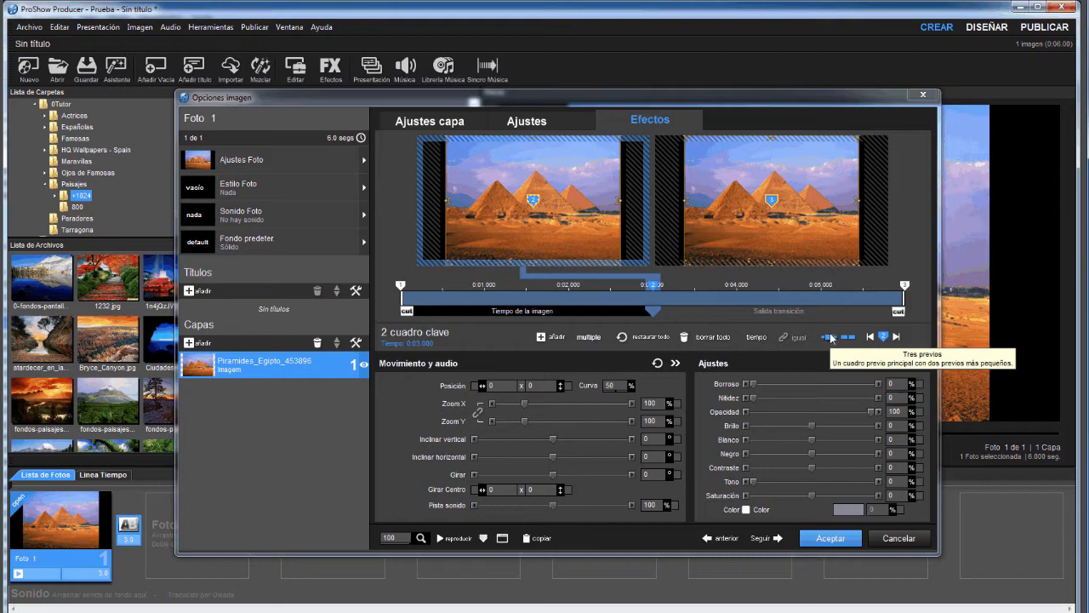
{"action": "left_click", "coordinate": [829, 337]}
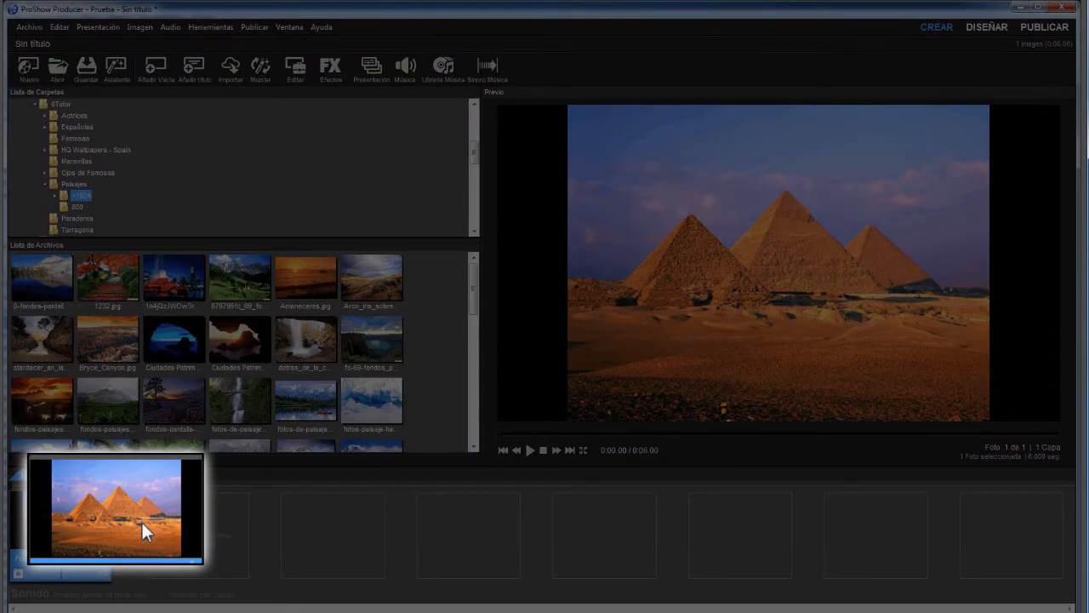
- Open the slide's motion effects and set the initial keyframe to 175% zoom with the photo moved to about 0 x 14.5
{"action": "double_click", "coordinate": [76, 531]}
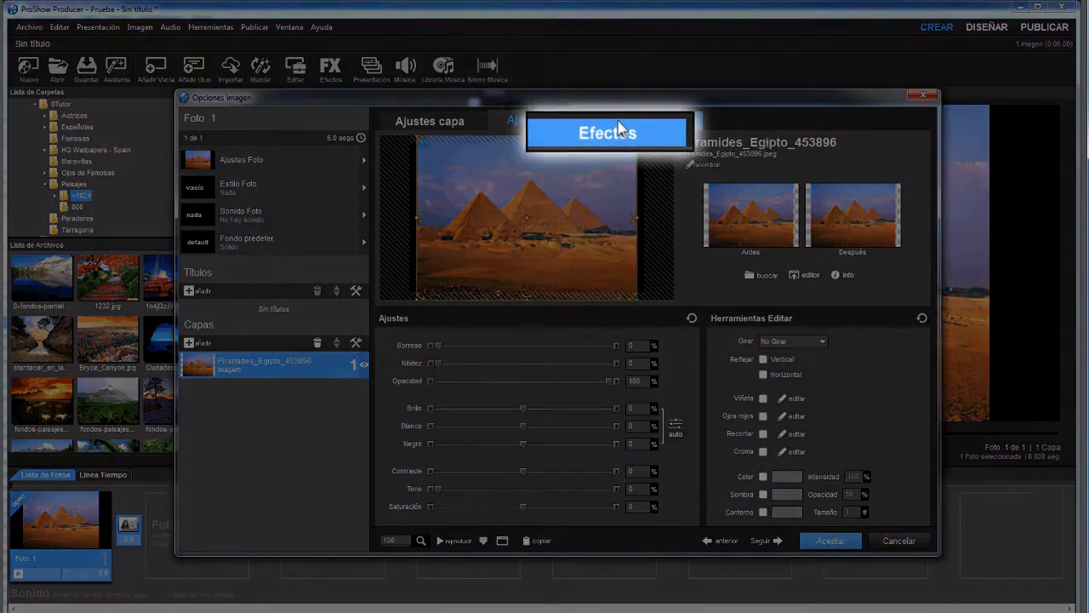
{"action": "left_click", "coordinate": [655, 117]}
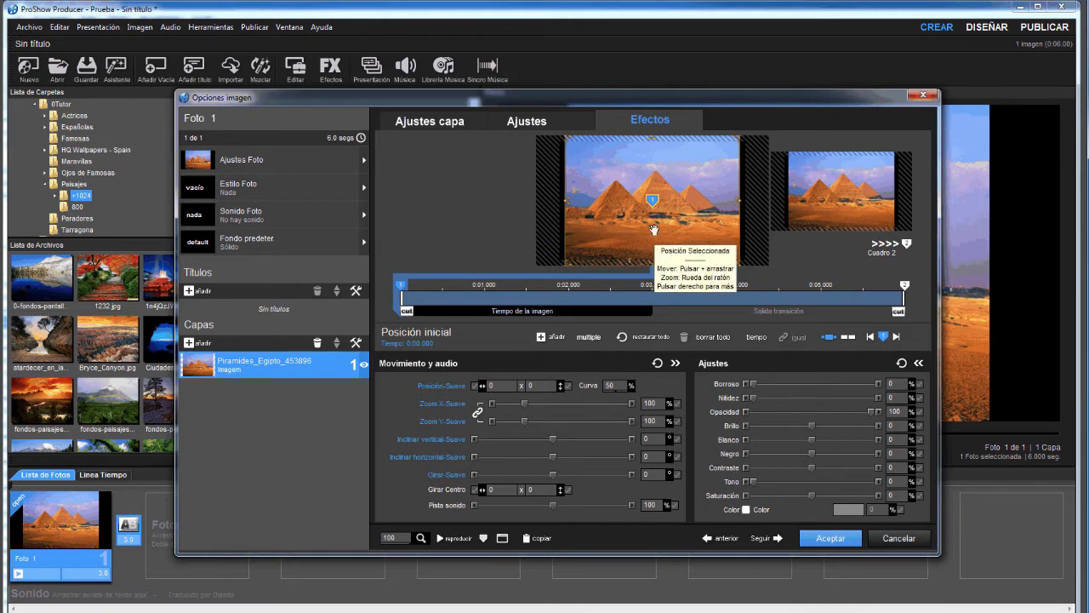
{"action": "left_click_drag", "start_coordinate": [654, 230], "coordinate": [654, 264]}
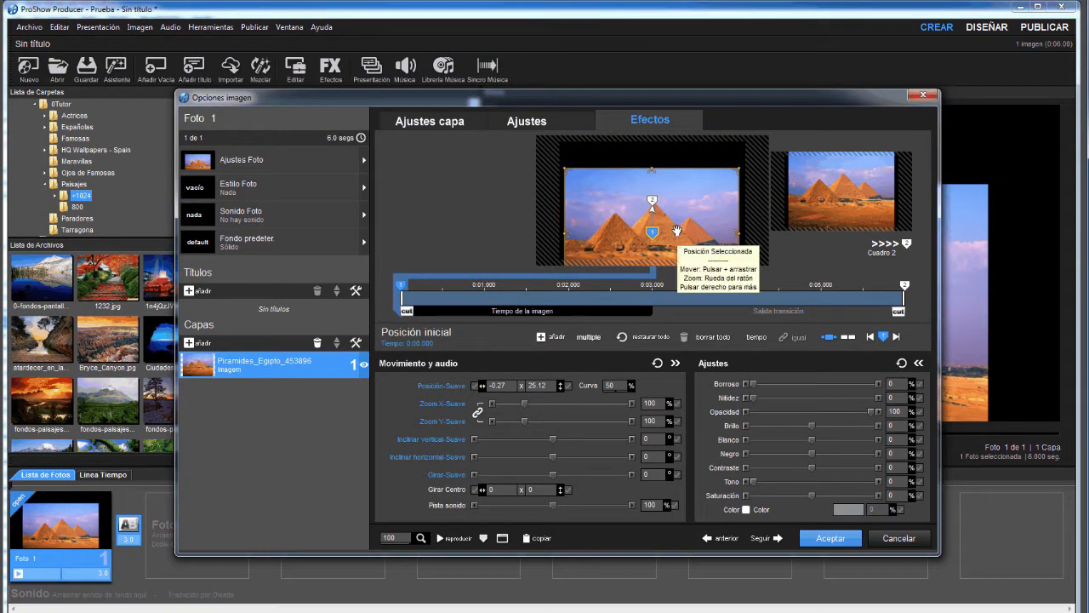
{"action": "scroll", "coordinate": [677, 230], "scroll_direction": "up", "scroll_amount": 9}
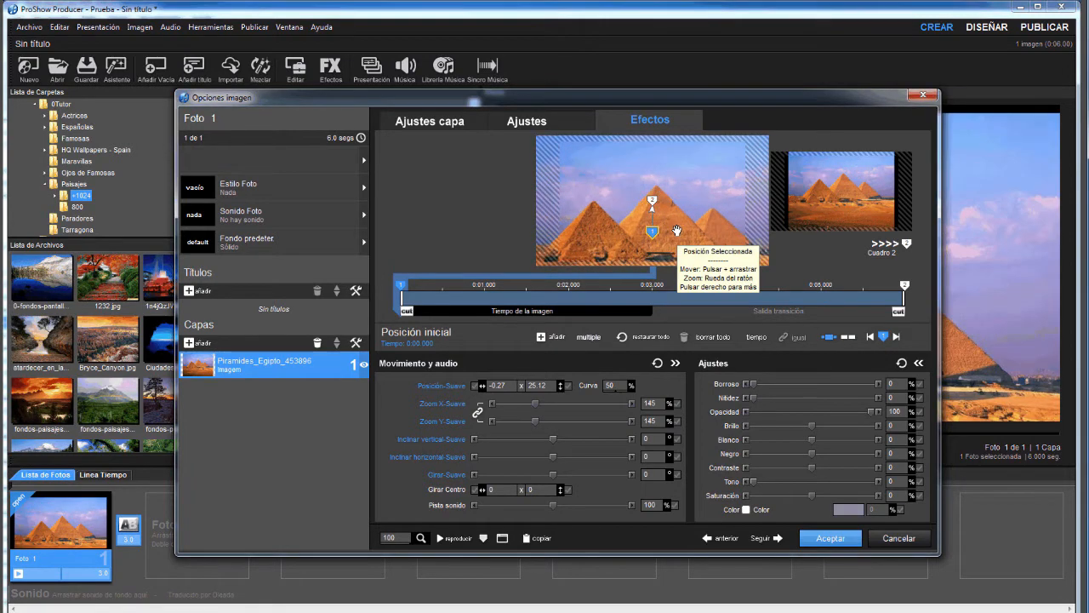
{"action": "scroll", "coordinate": [660, 232], "scroll_direction": "up", "scroll_amount": 6}
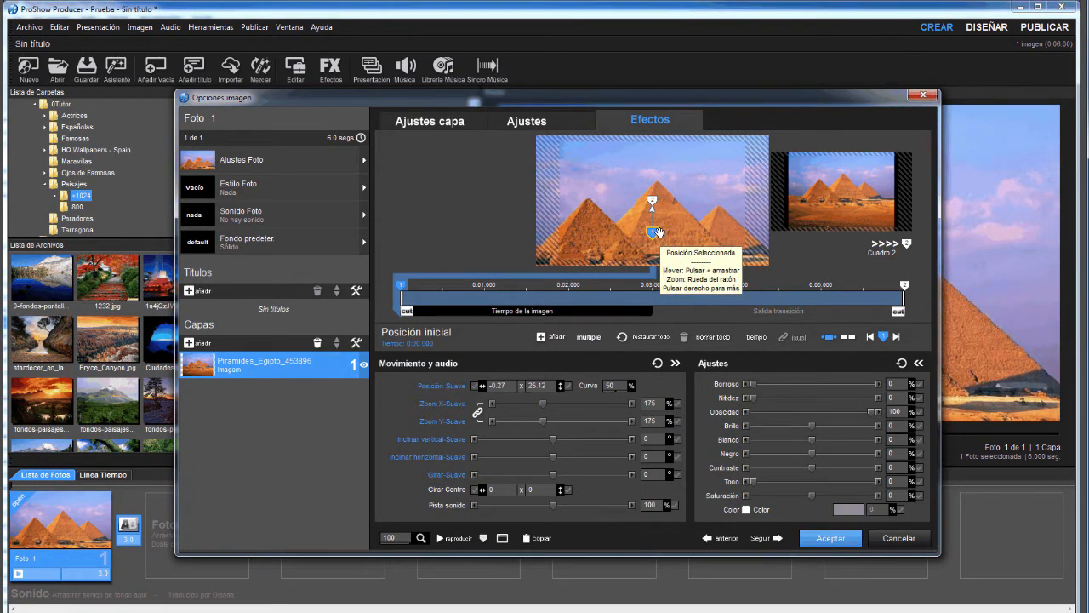
{"action": "left_click_drag", "start_coordinate": [658, 232], "coordinate": [659, 219]}
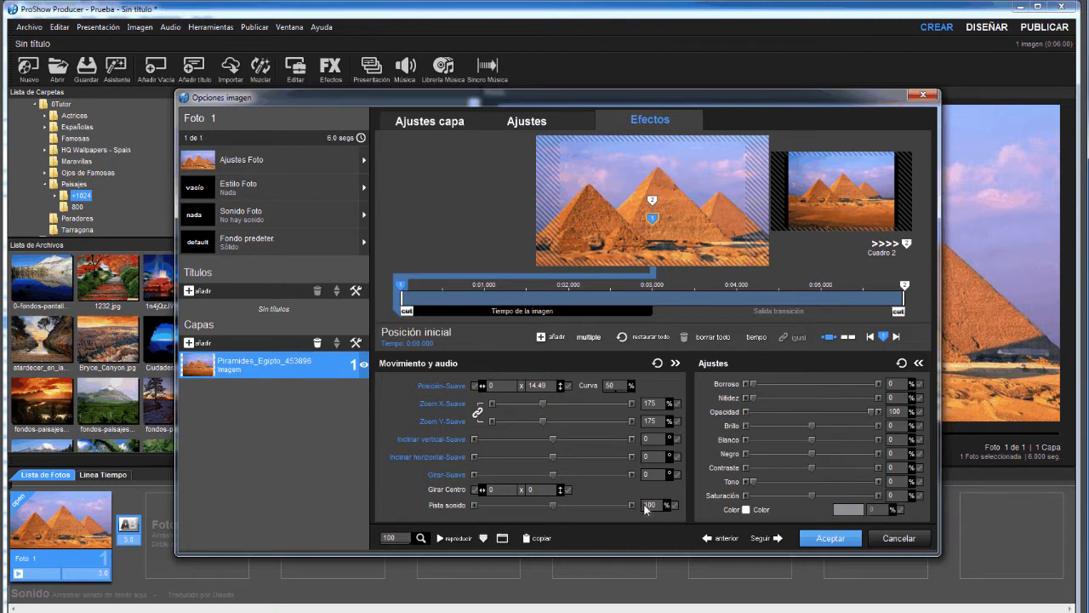
- Set the final keyframe to 280% zoom with the photo moved to about -3.5 x 38.6
{"action": "left_click", "coordinate": [840, 206]}
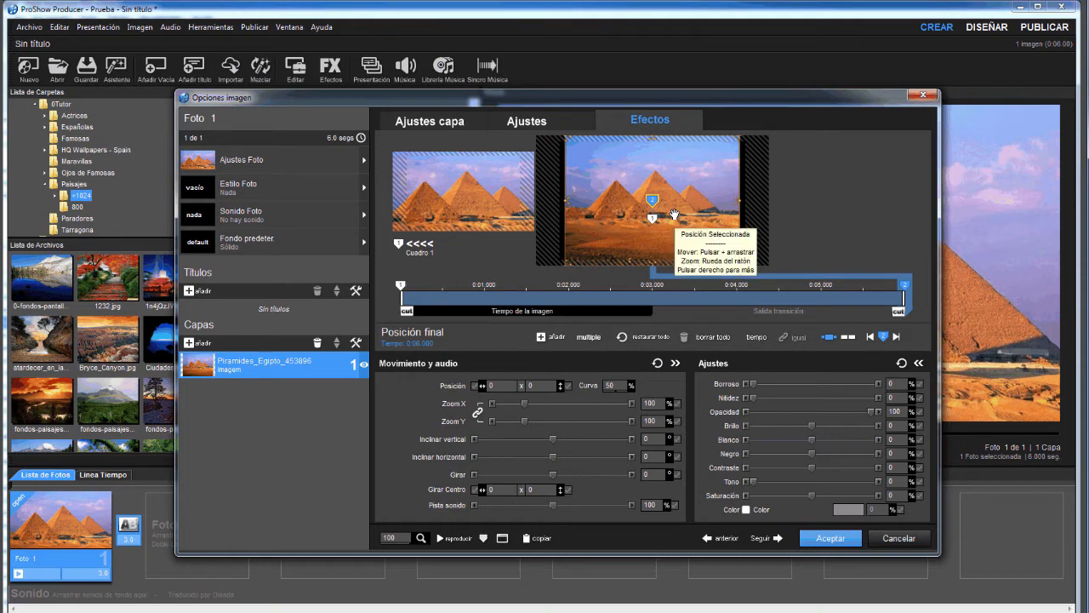
{"action": "scroll", "coordinate": [674, 214], "scroll_direction": "up", "scroll_amount": 5}
{"action": "scroll", "coordinate": [674, 215], "scroll_direction": "up", "scroll_amount": 9}
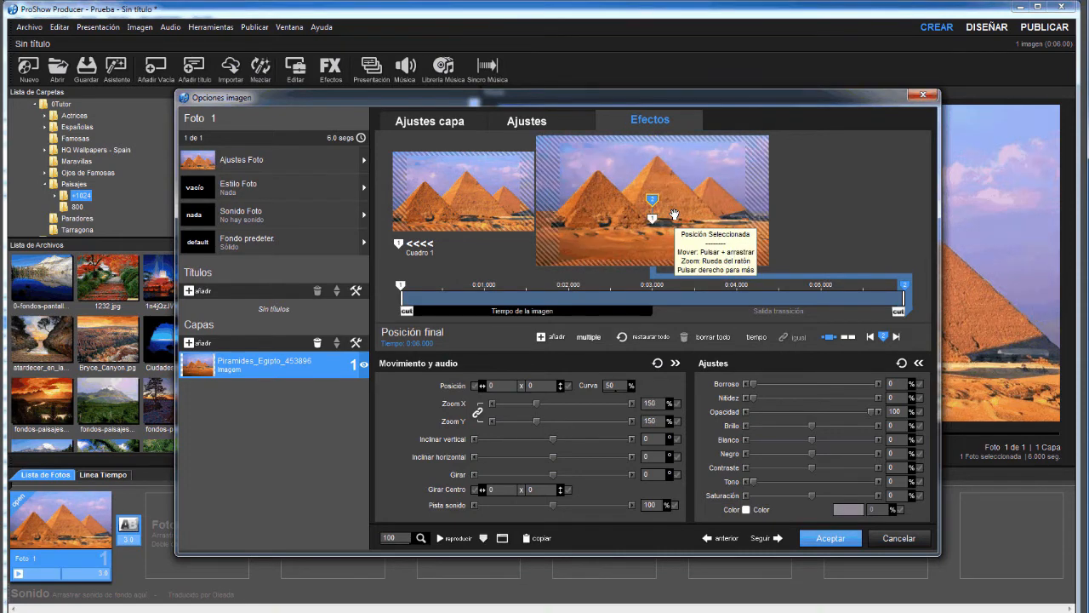
{"action": "scroll", "coordinate": [620, 238], "scroll_direction": "up", "scroll_amount": 8}
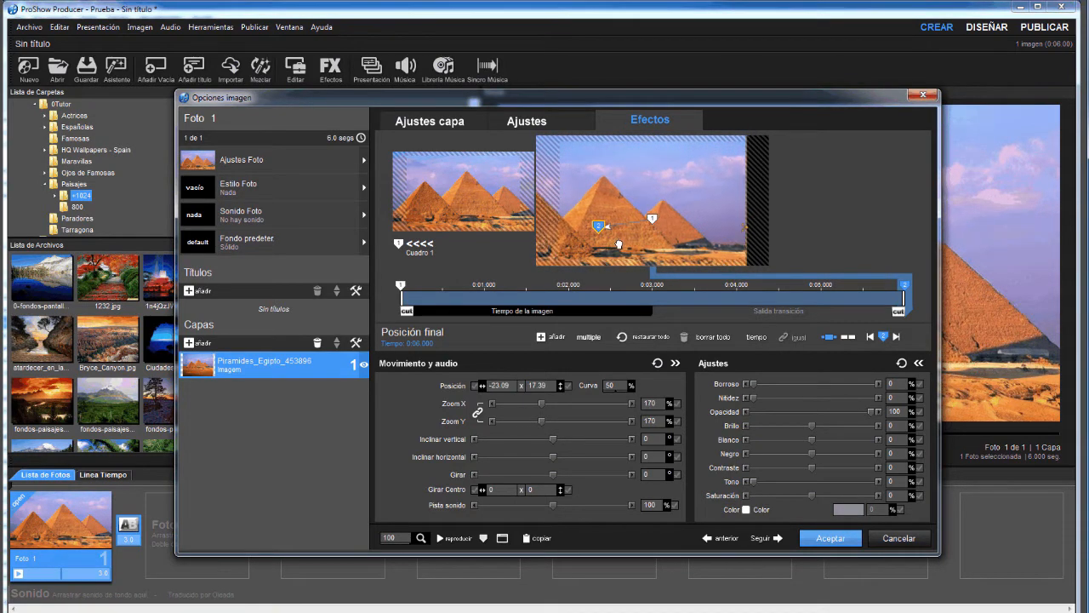
{"action": "scroll", "coordinate": [645, 230], "scroll_direction": "up", "scroll_amount": 14}
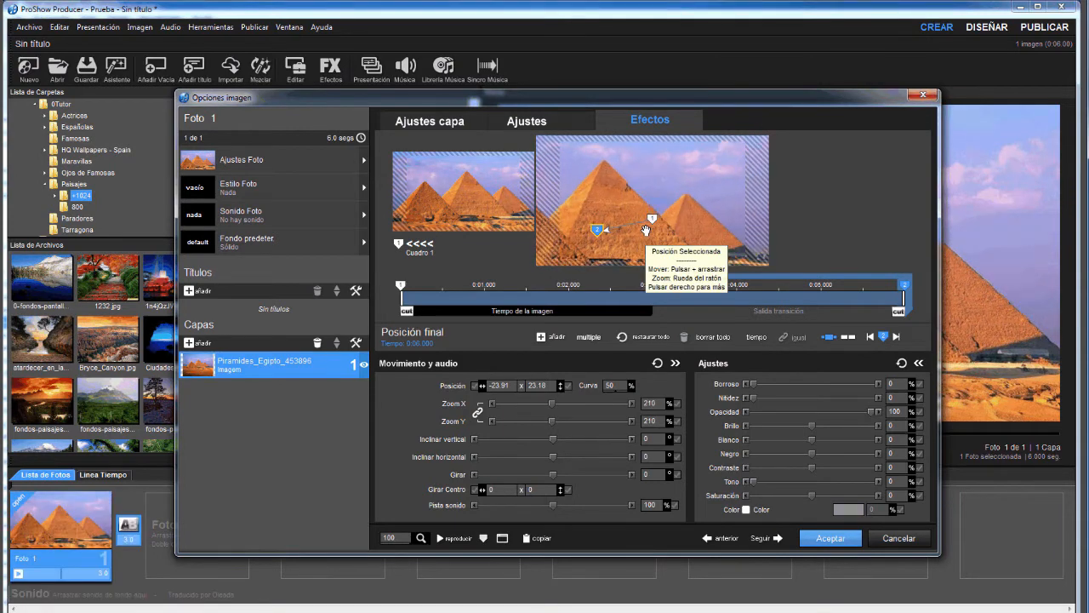
{"action": "left_click_drag", "start_coordinate": [669, 230], "coordinate": [693, 252]}
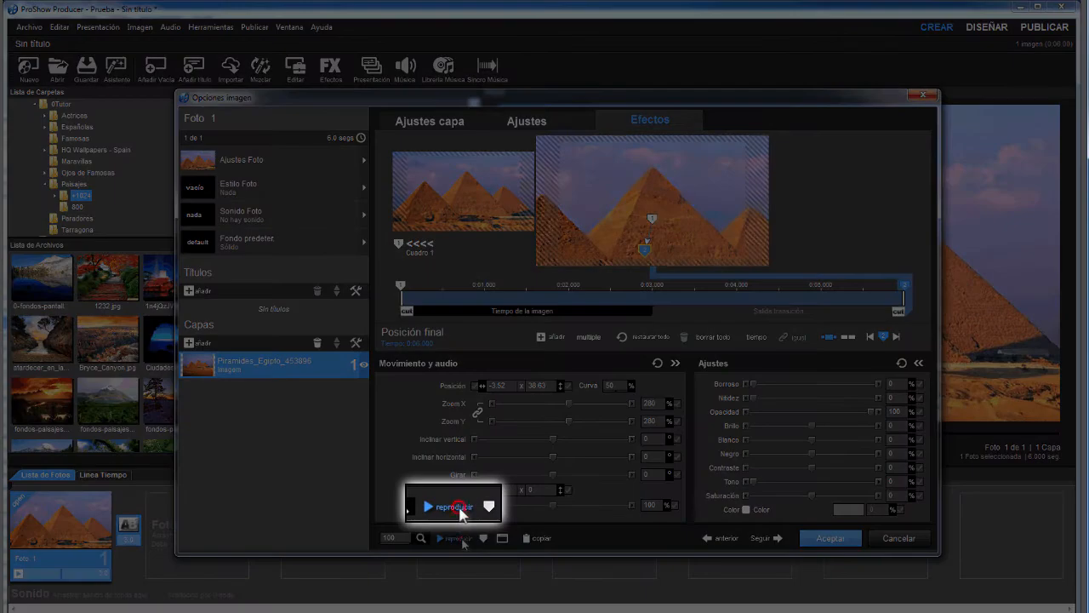
- Play the slide's motion preview and show the two keyframes side by side in equal previews
{"action": "left_click", "coordinate": [457, 538]}
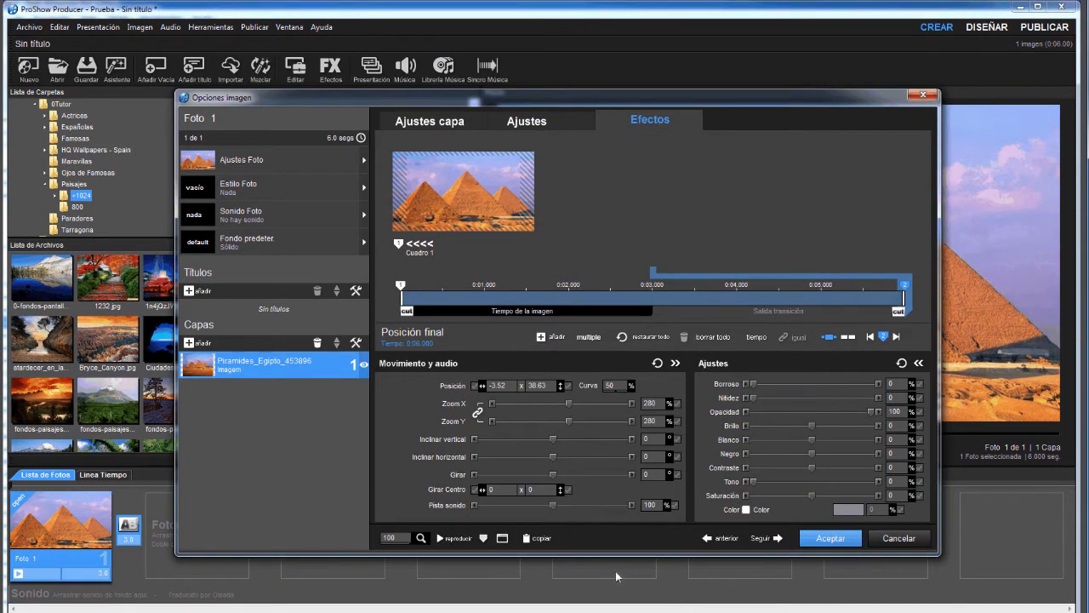
{"action": "left_click", "coordinate": [852, 340]}
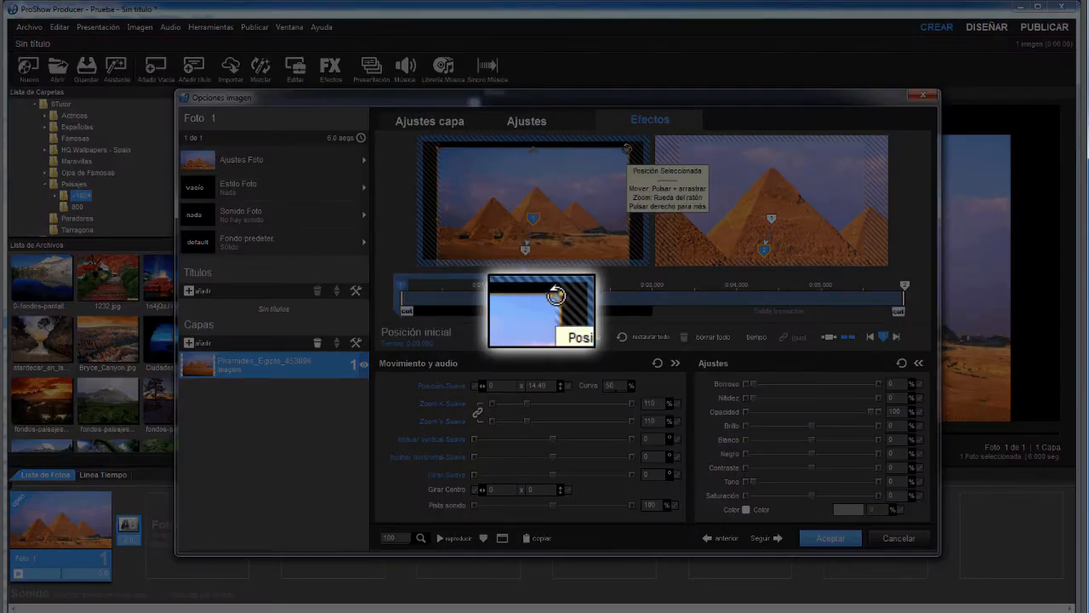
- Try rotating the photo to 45° in the initial keyframe, undo the rotation, and try adjusting the photo from its side edge
{"action": "mouse_move", "coordinate": [627, 150]}
{"action": "left_mouse_down"}
{"action": "mouse_move", "coordinate": [621, 173]}
{"action": "mouse_move", "coordinate": [620, 151]}
{"action": "left_mouse_up"}
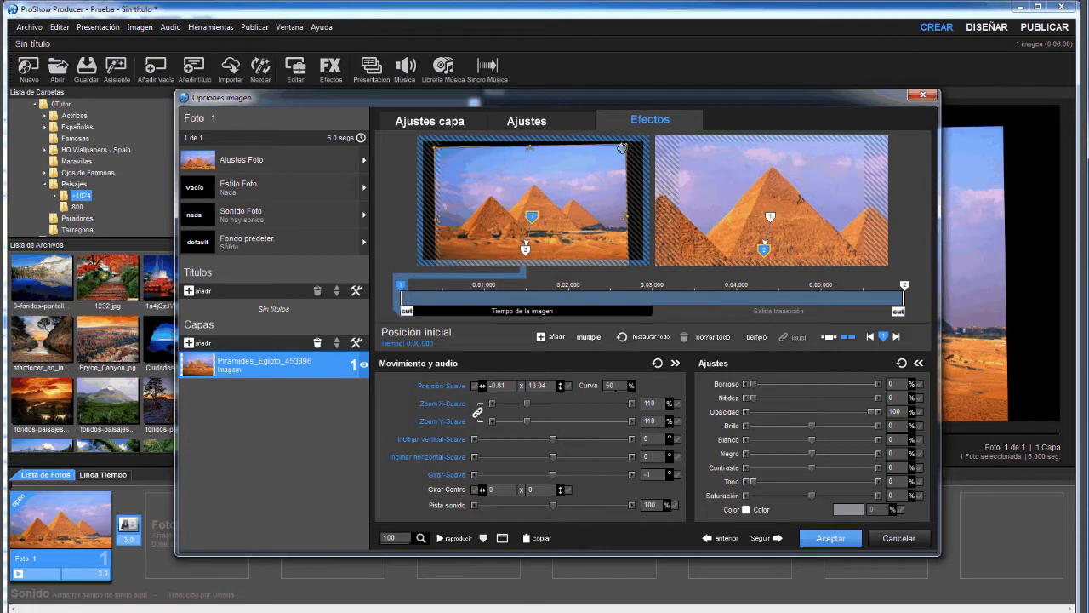
{"action": "left_click_drag", "start_coordinate": [622, 148], "coordinate": [594, 249]}
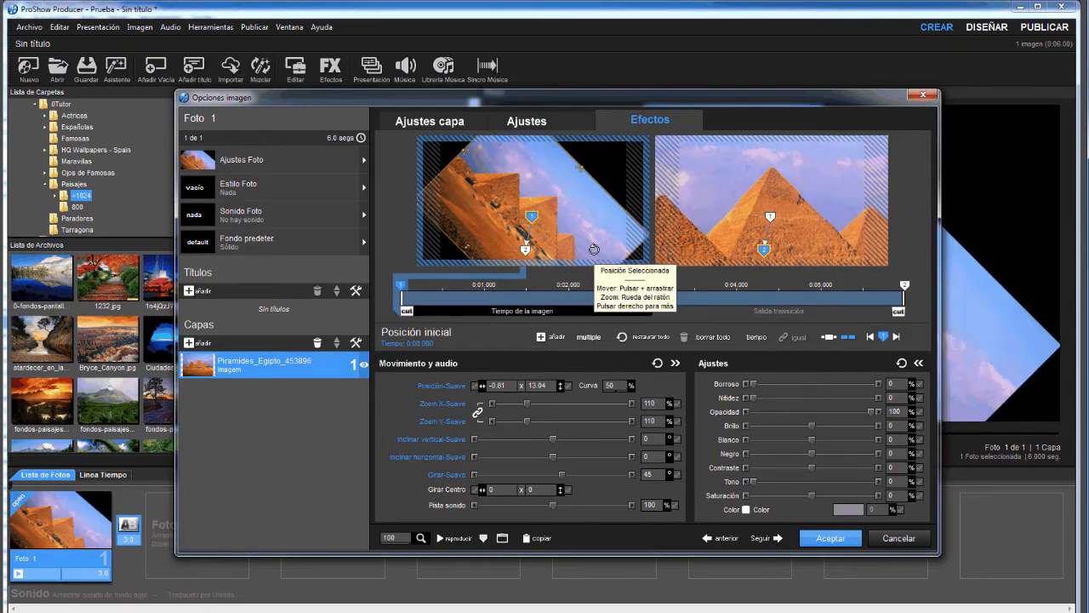
{"action": "key", "text": "ctrl+z"}
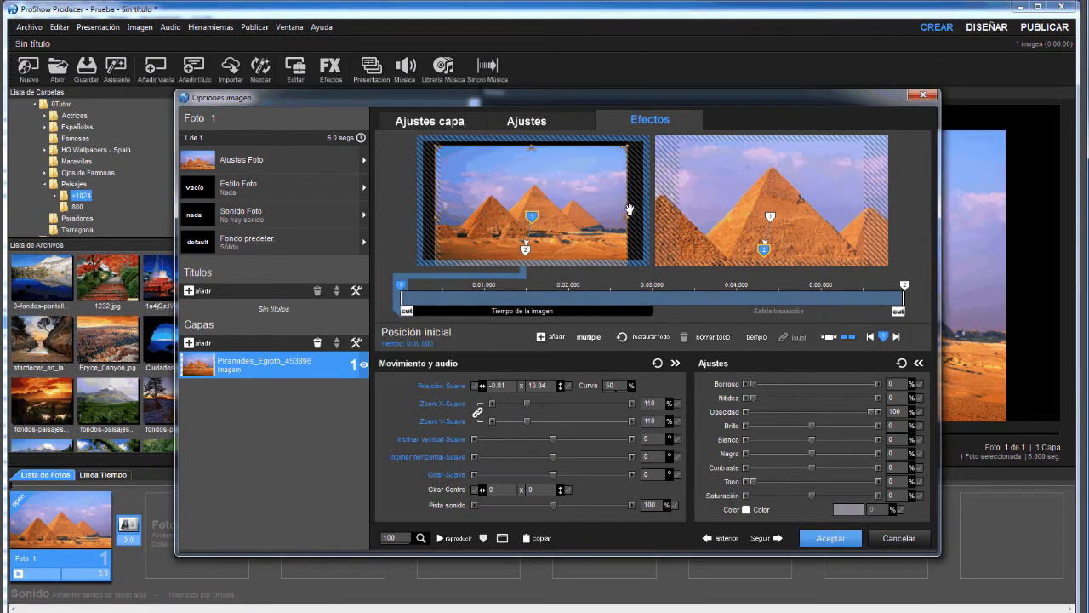
{"action": "mouse_move", "coordinate": [625, 216]}
{"action": "left_mouse_down"}
{"action": "mouse_move", "coordinate": [504, 217]}
{"action": "mouse_move", "coordinate": [610, 217]}
{"action": "left_mouse_up"}
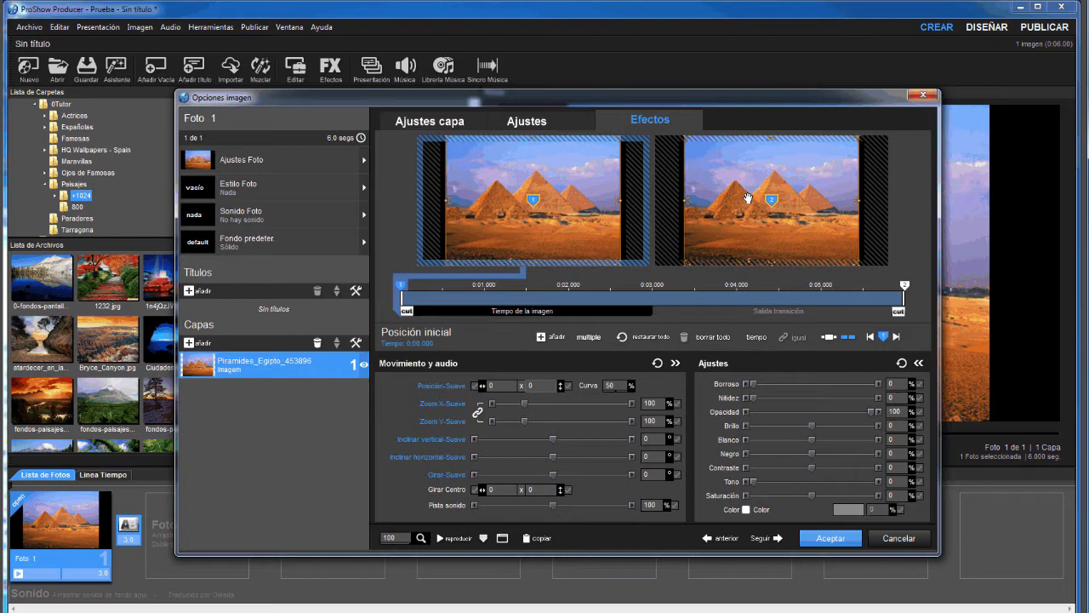
- Try a horizontal position of -50 for the photo in the initial keyframe, and replace it with 50
{"action": "left_click", "coordinate": [496, 388]}
{"action": "type", "text": "-50"}
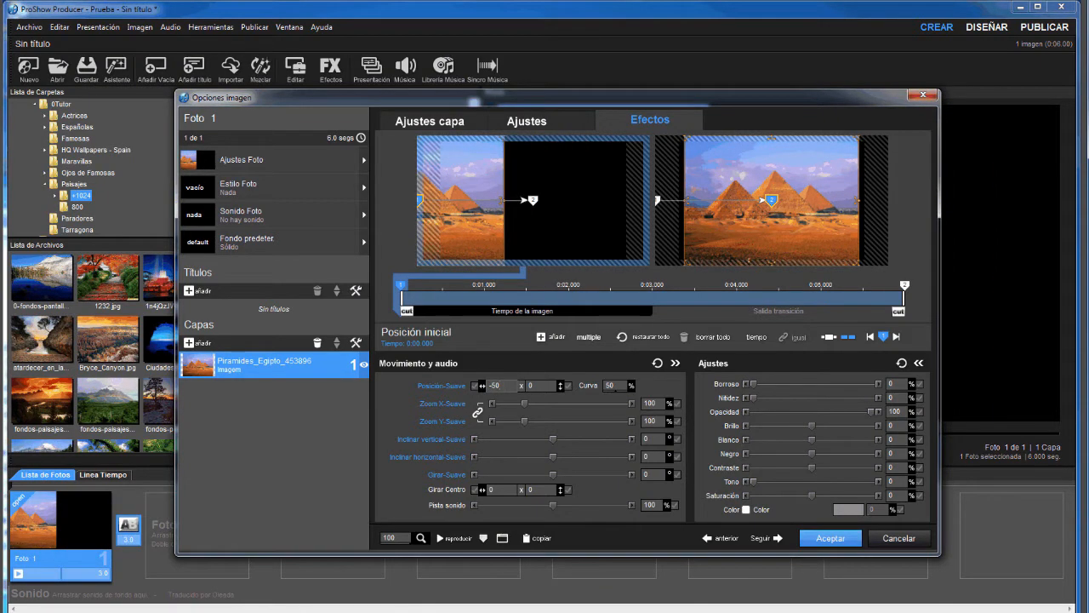
{"action": "key", "text": "BackSpace"}
{"action": "key", "text": "BackSpace"}
{"action": "key", "text": "BackSpace"}
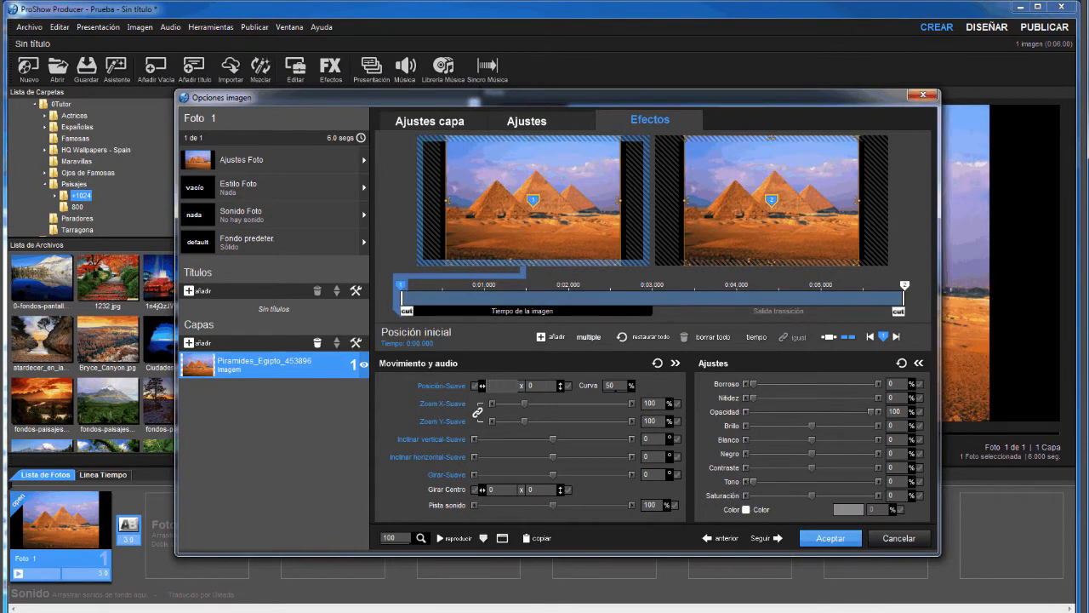
{"action": "type", "text": "50"}
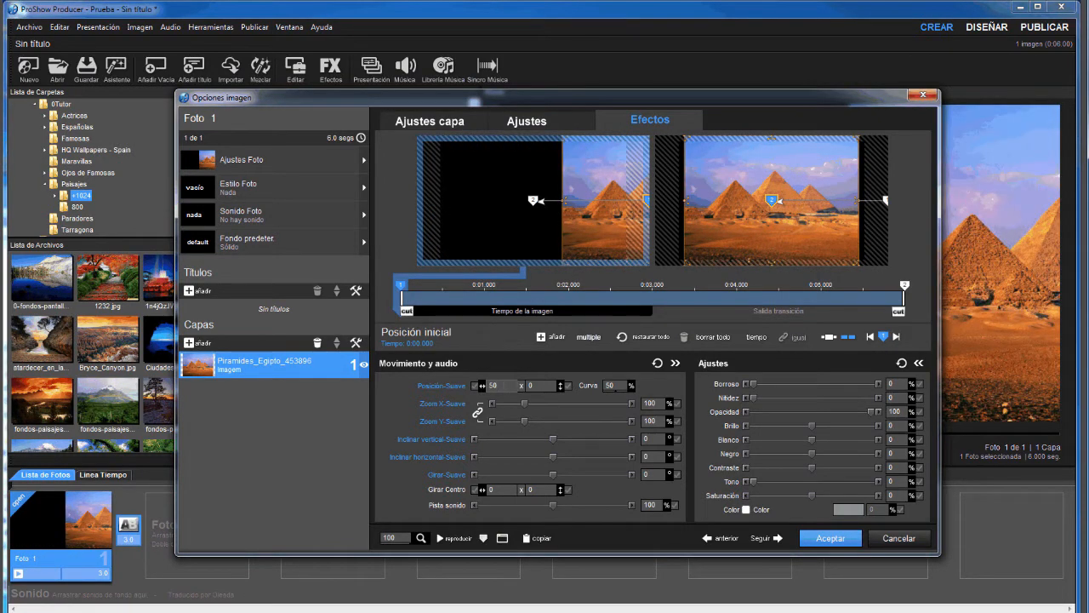
- Return the photo's horizontal position to 0 in the initial keyframe
{"action": "key", "text": "BackSpace"}
{"action": "key", "text": "BackSpace"}
{"action": "type", "text": "0"}
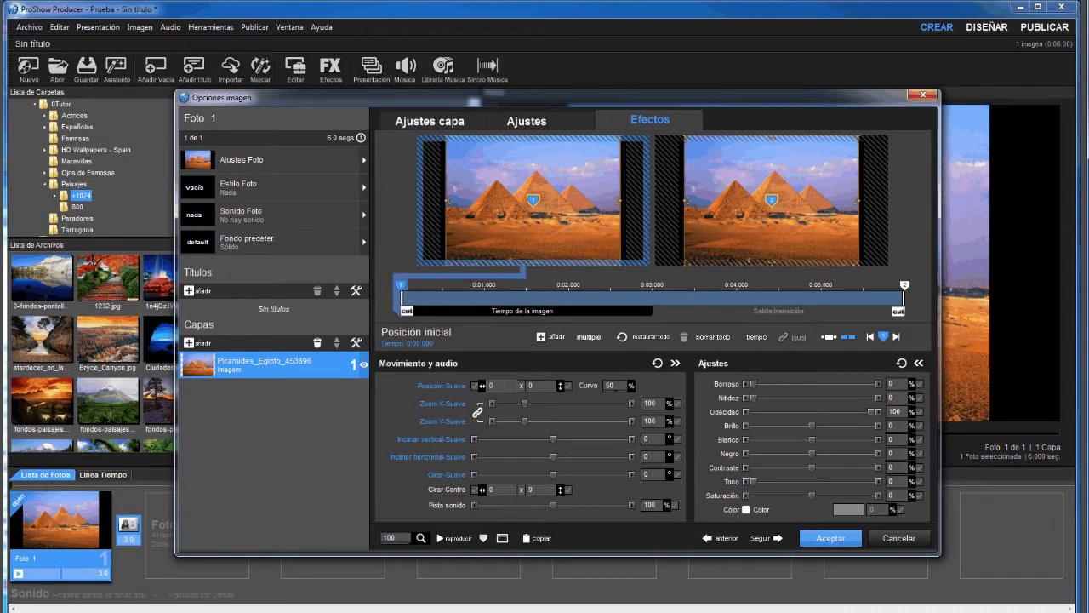
- Try vertical positions of -50 and 50 for the photo in the initial keyframe, and return it to 0
{"action": "left_click", "coordinate": [551, 388]}
{"action": "type", "text": "-50"}
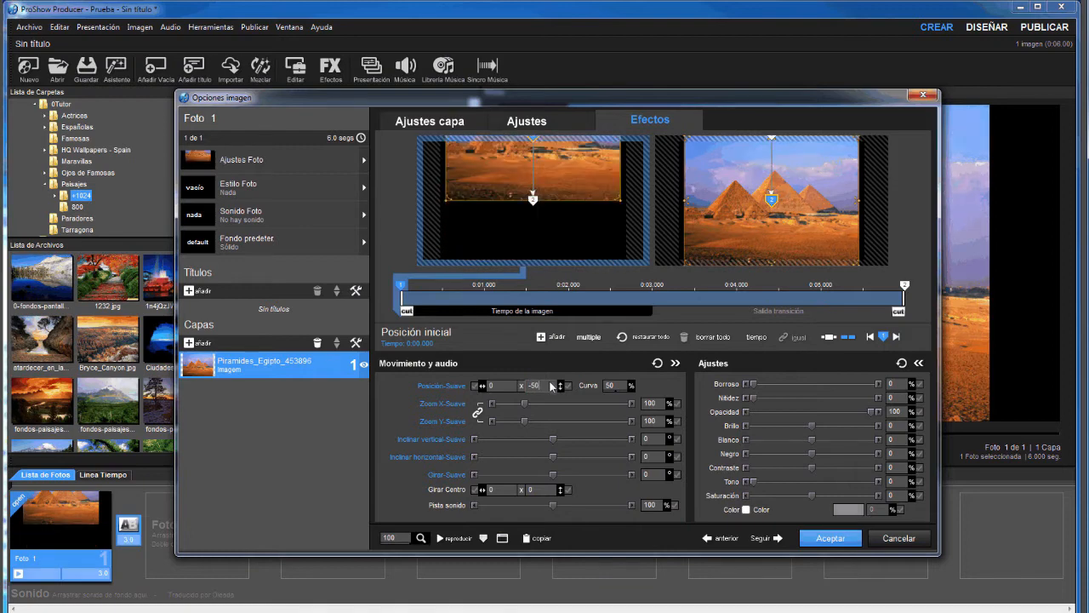
{"action": "key", "text": "BackSpace"}
{"action": "key", "text": "BackSpace"}
{"action": "key", "text": "BackSpace"}
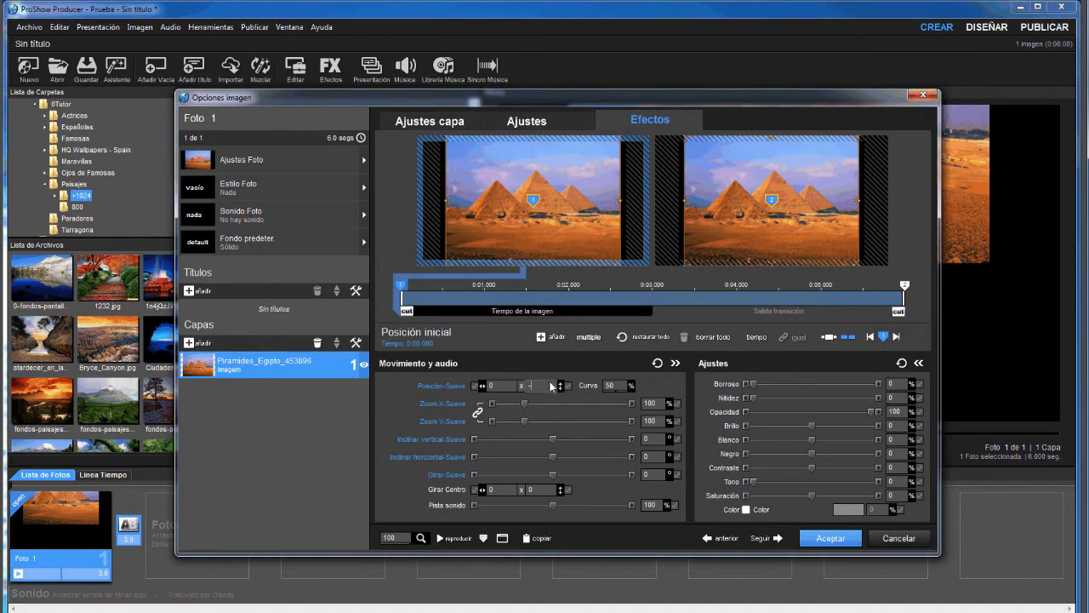
{"action": "type", "text": "50"}
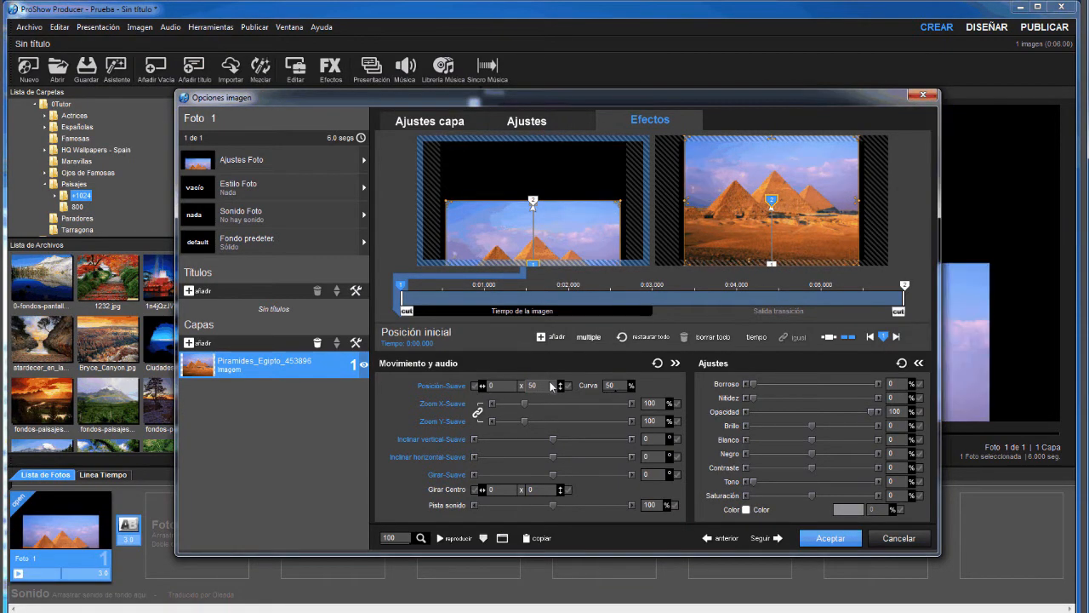
{"action": "key", "text": "BackSpace"}
{"action": "key", "text": "BackSpace"}
{"action": "type", "text": "0"}
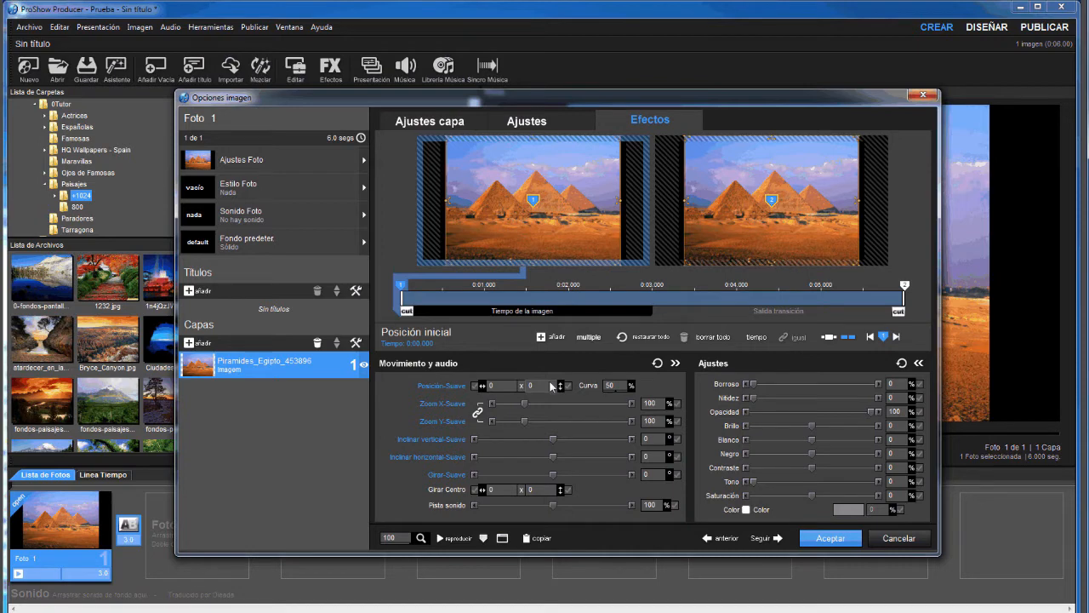
- Set the photo's position to 25 x -25 in the initial keyframe
{"action": "left_click", "coordinate": [502, 389]}
{"action": "type", "text": "25"}
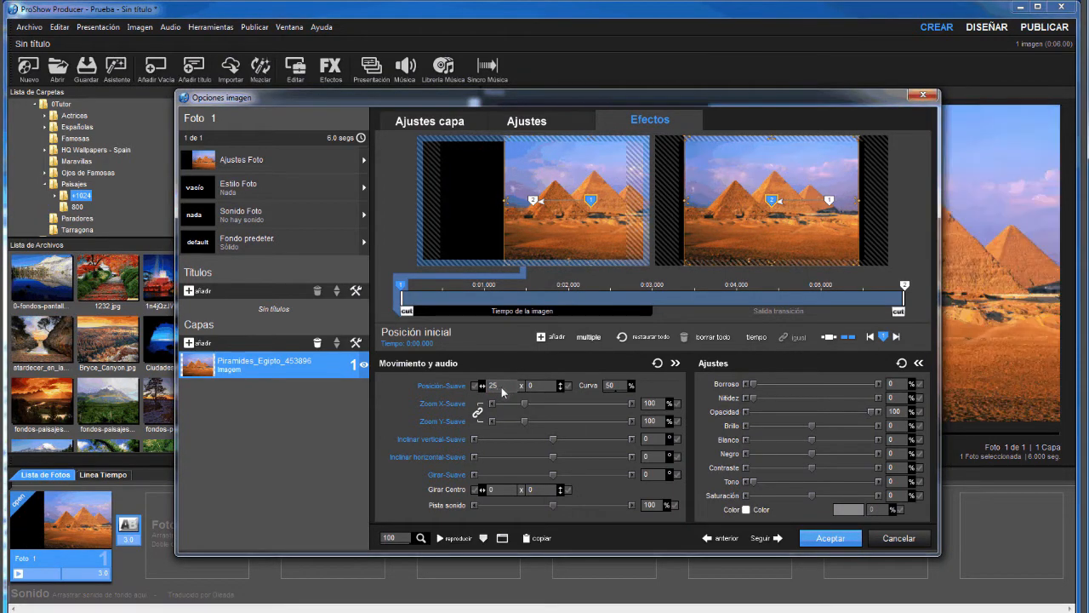
{"action": "key", "text": "Tab"}
{"action": "type", "text": "-25"}
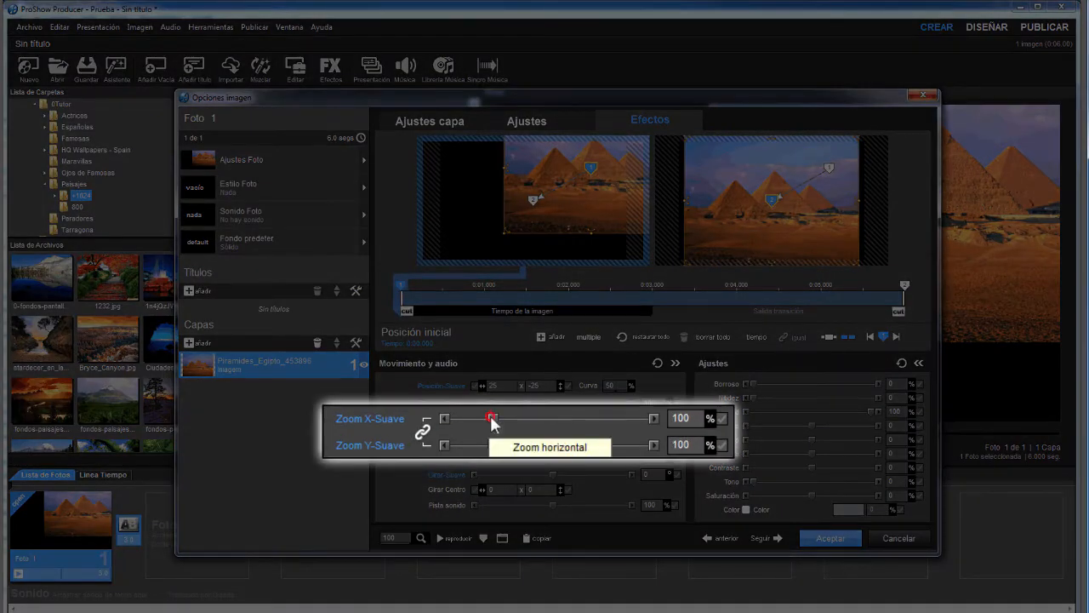
- Try different horizontal zooms on the initial keyframe's photo, ending at 87%, and link the vertical zoom to match
{"action": "left_click_drag", "start_coordinate": [491, 418], "coordinate": [576, 417]}
{"action": "left_click_drag", "start_coordinate": [492, 426], "coordinate": [487, 426]}
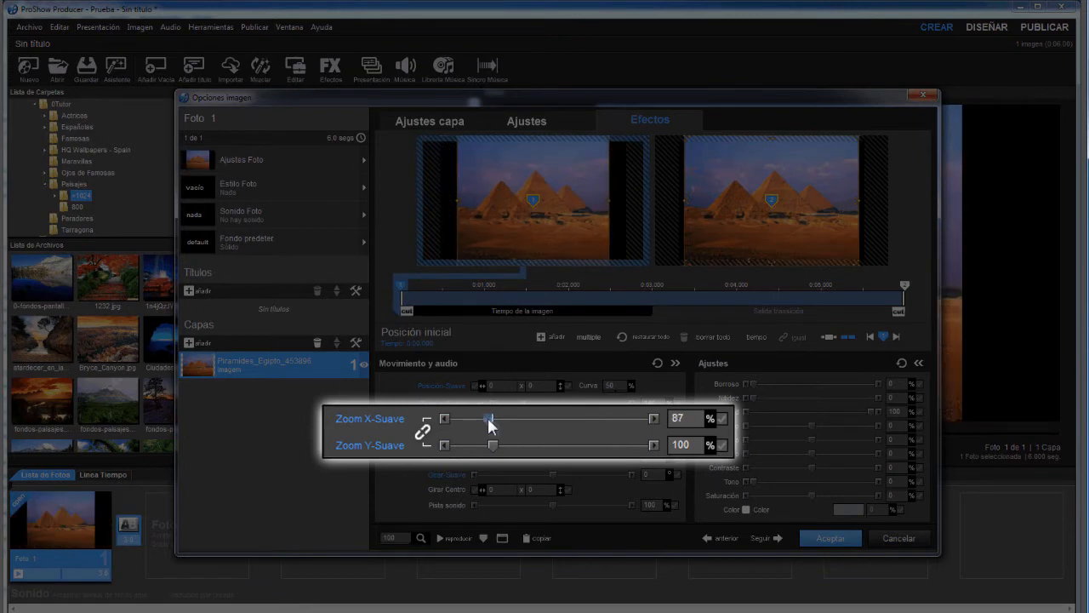
{"action": "left_click", "coordinate": [425, 434]}
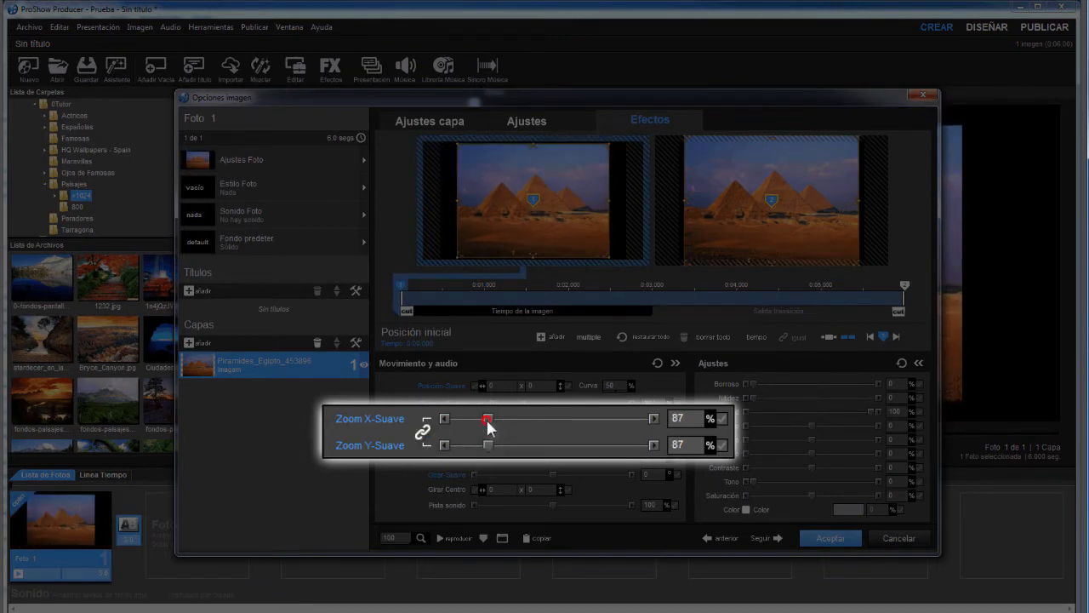
- Reduce the horizontal zoom to 61% independently of the vertical zoom, and link both zoom axes at that value
{"action": "mouse_move", "coordinate": [487, 426]}
{"action": "left_mouse_down"}
{"action": "mouse_move", "coordinate": [567, 431]}
{"action": "mouse_move", "coordinate": [598, 417]}
{"action": "mouse_move", "coordinate": [482, 420]}
{"action": "left_mouse_up"}
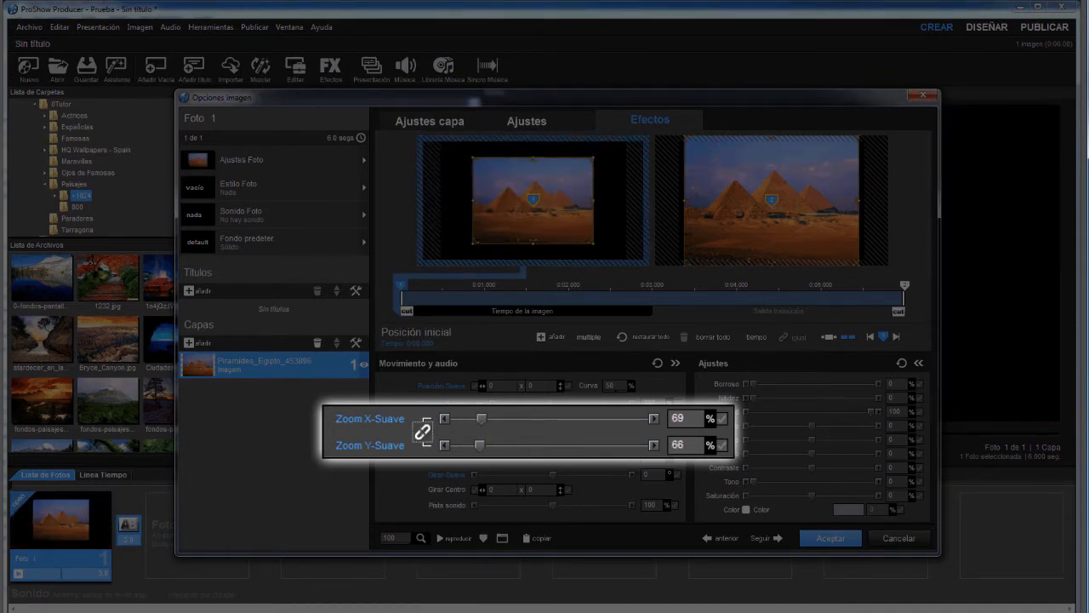
{"action": "left_click", "coordinate": [422, 432]}
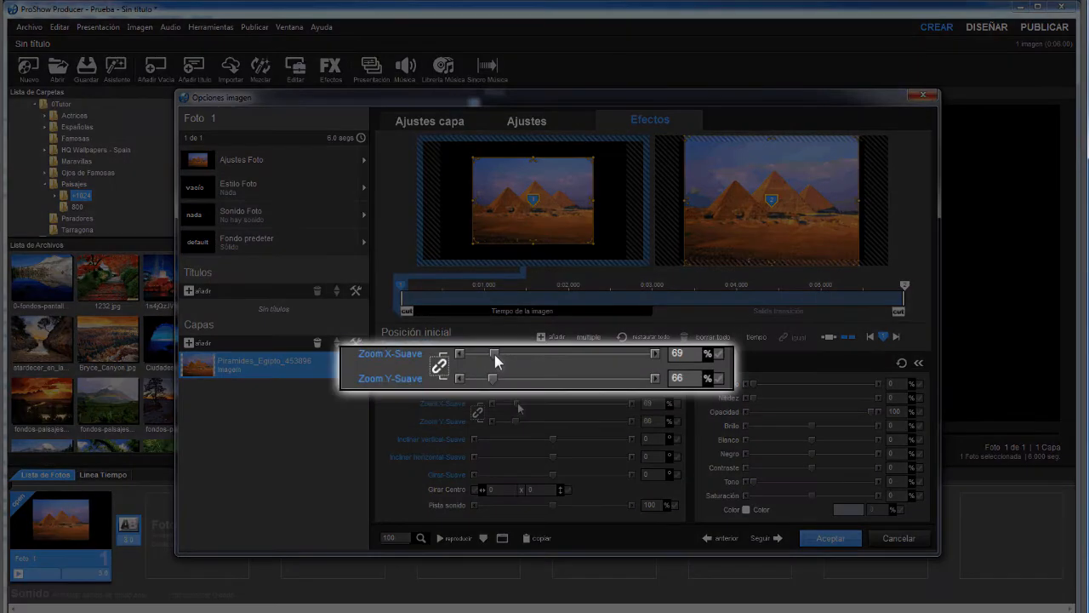
{"action": "mouse_move", "coordinate": [517, 404]}
{"action": "left_mouse_down"}
{"action": "mouse_move", "coordinate": [571, 408]}
{"action": "mouse_move", "coordinate": [517, 410]}
{"action": "left_mouse_up"}
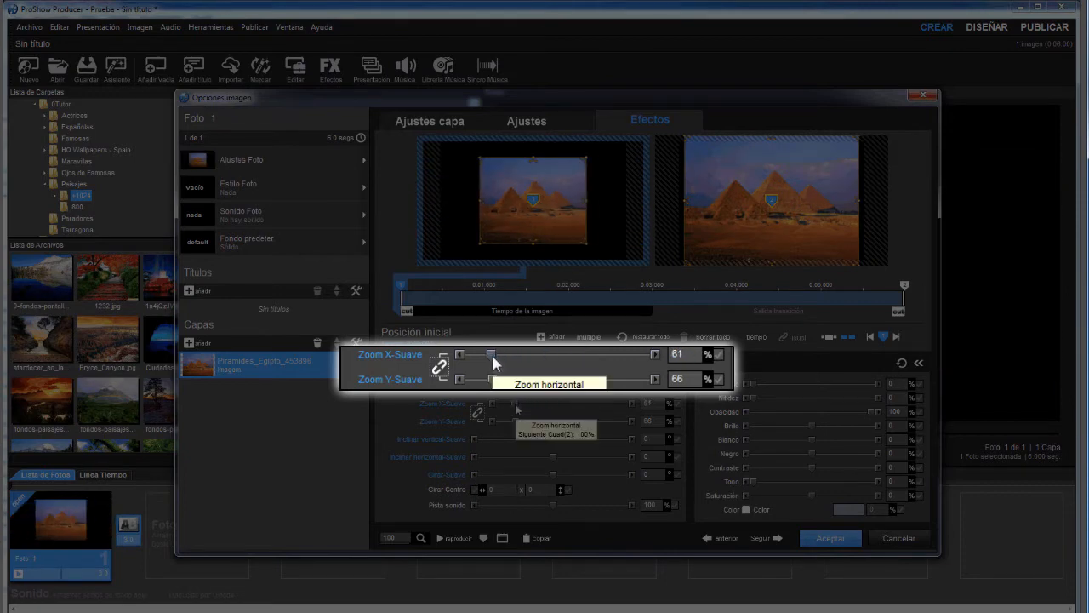
{"action": "left_click", "coordinate": [477, 412]}
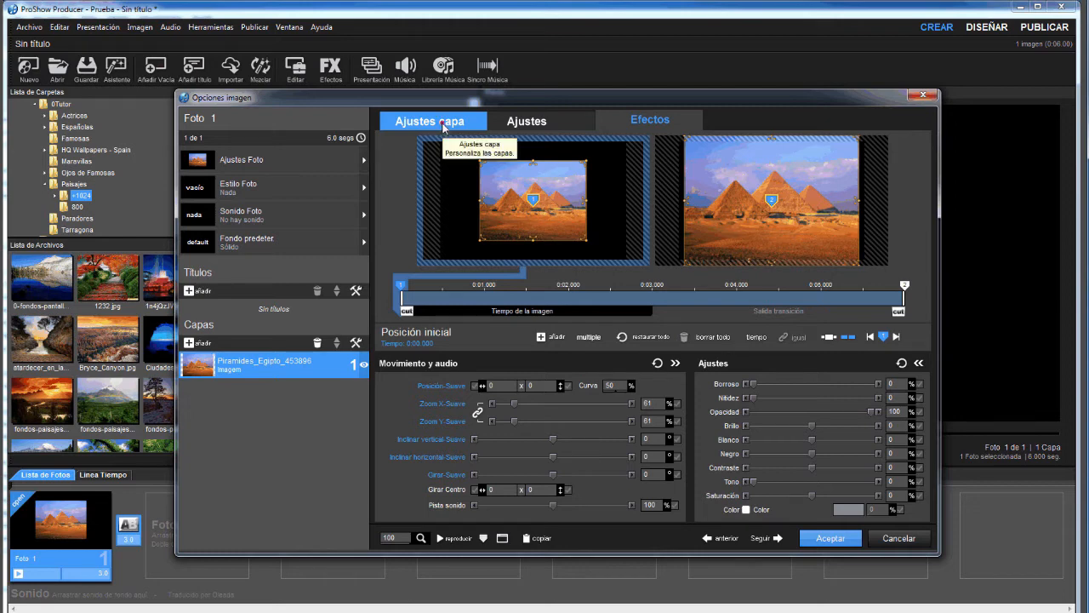
- Look at the available scale options in the photo's layer settings, and return to the motion effects
{"action": "left_click", "coordinate": [442, 127]}
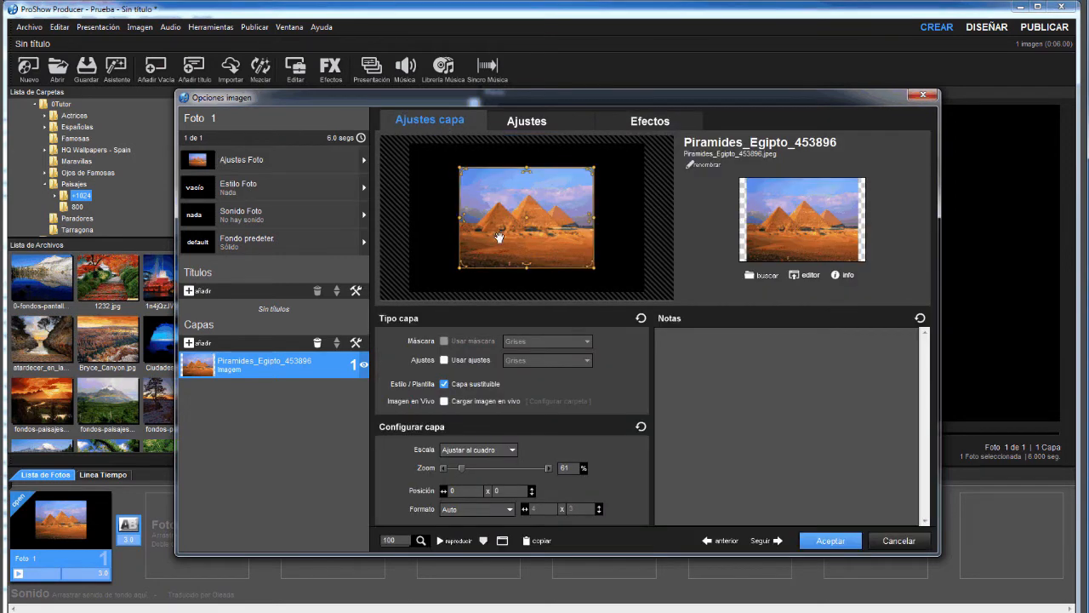
{"action": "left_click", "coordinate": [512, 450]}
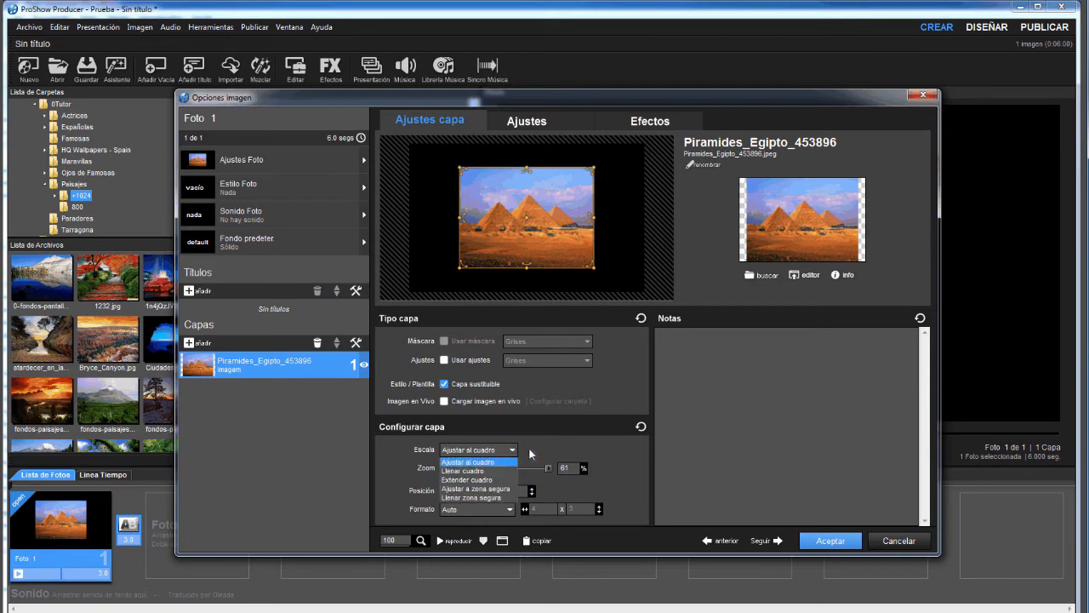
{"action": "left_click", "coordinate": [529, 447]}
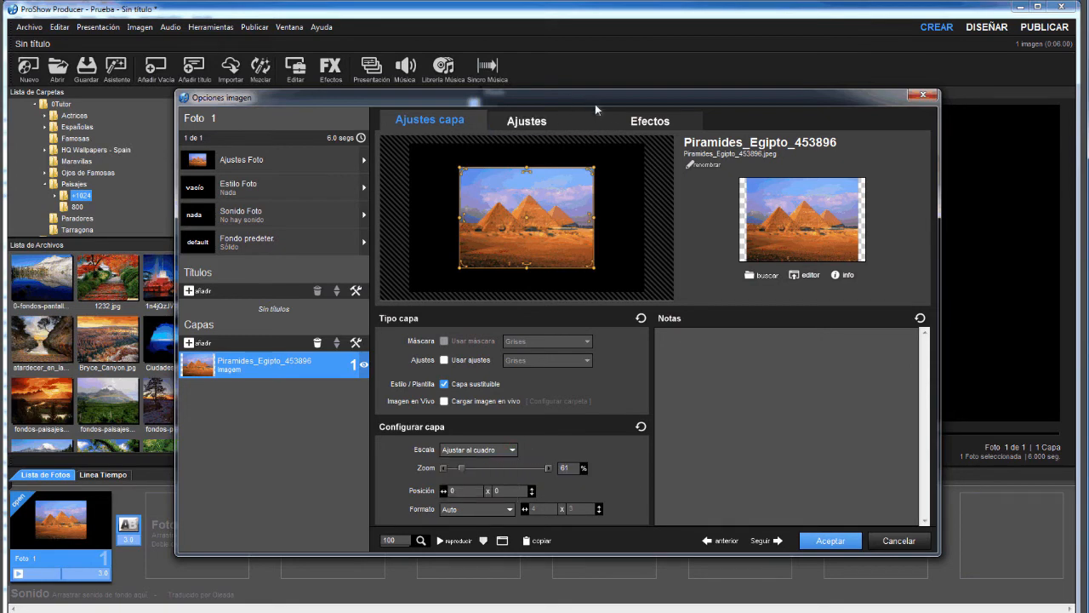
{"action": "left_click", "coordinate": [640, 120]}
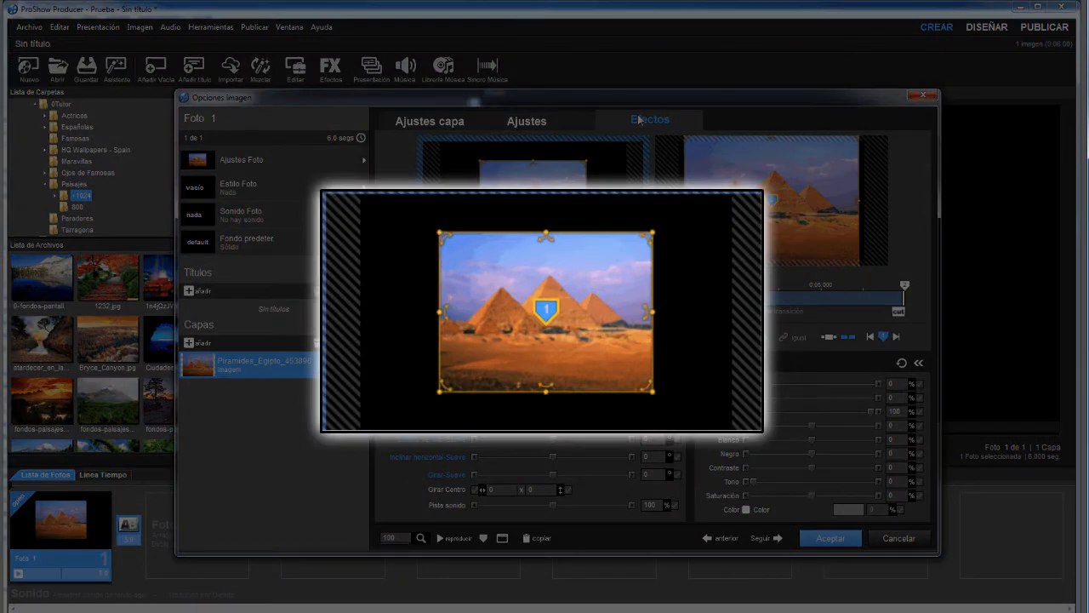
- Enlarge the photo to 91% zoom directly in the initial keyframe's preview
{"action": "left_click", "coordinate": [548, 352]}
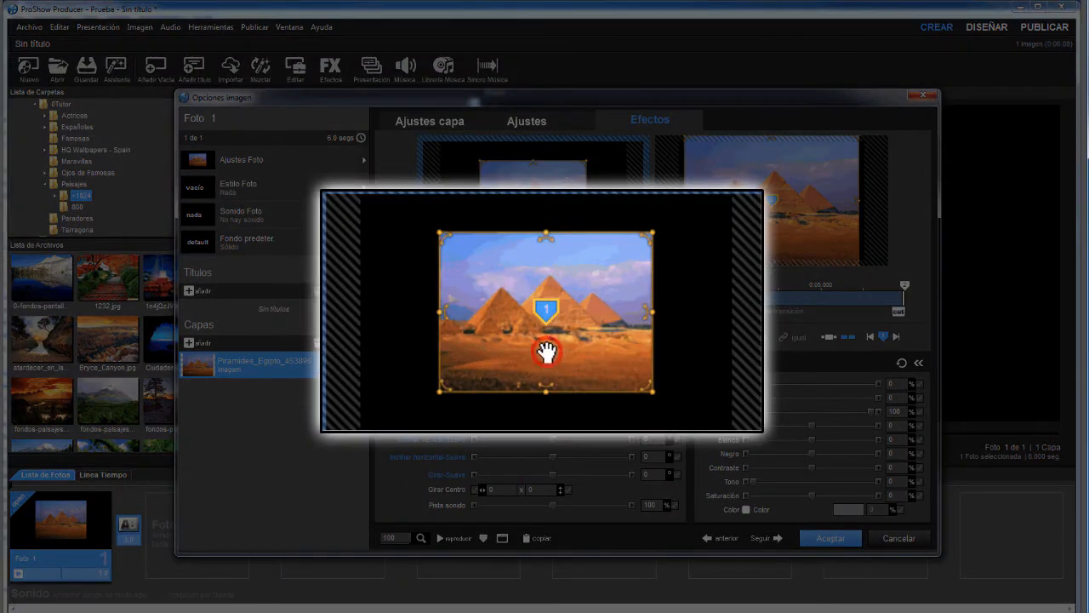
{"action": "scroll", "coordinate": [548, 352], "scroll_direction": "up", "scroll_amount": 10}
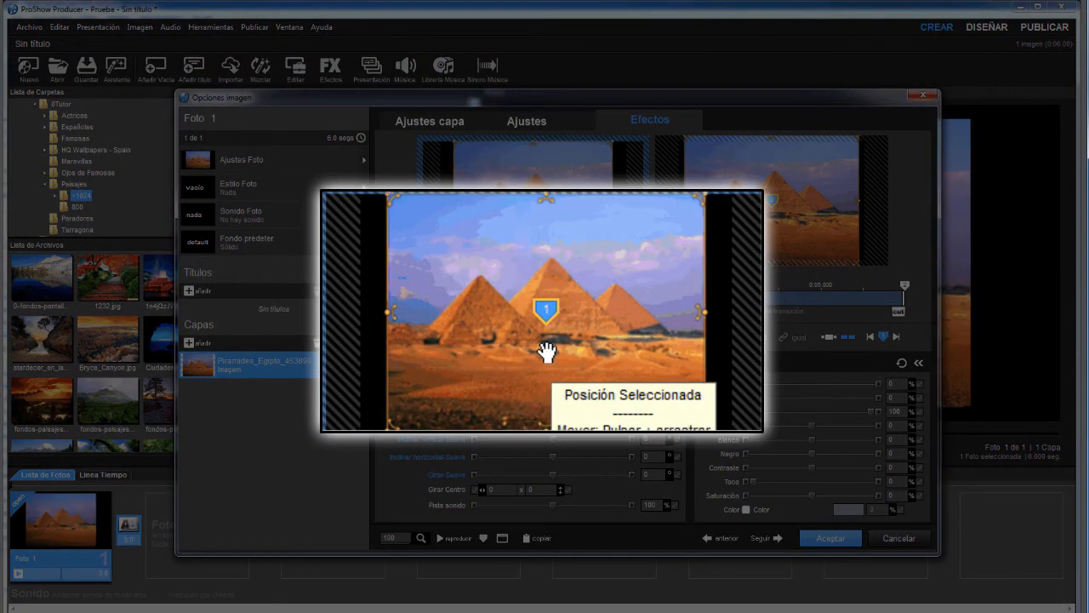
{"action": "scroll", "coordinate": [547, 352], "scroll_direction": "down", "scroll_amount": 3}
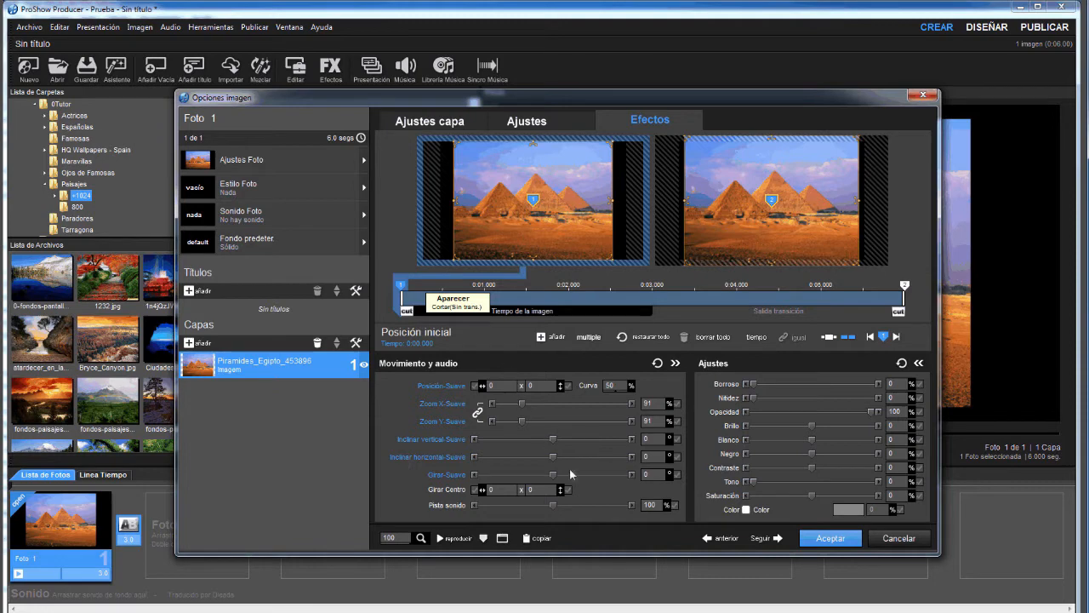
- Try a vertical tilt of 360° and a horizontal tilt of 39° on the photo, restoring the motion settings after each
{"action": "left_click_drag", "start_coordinate": [554, 439], "coordinate": [637, 448]}
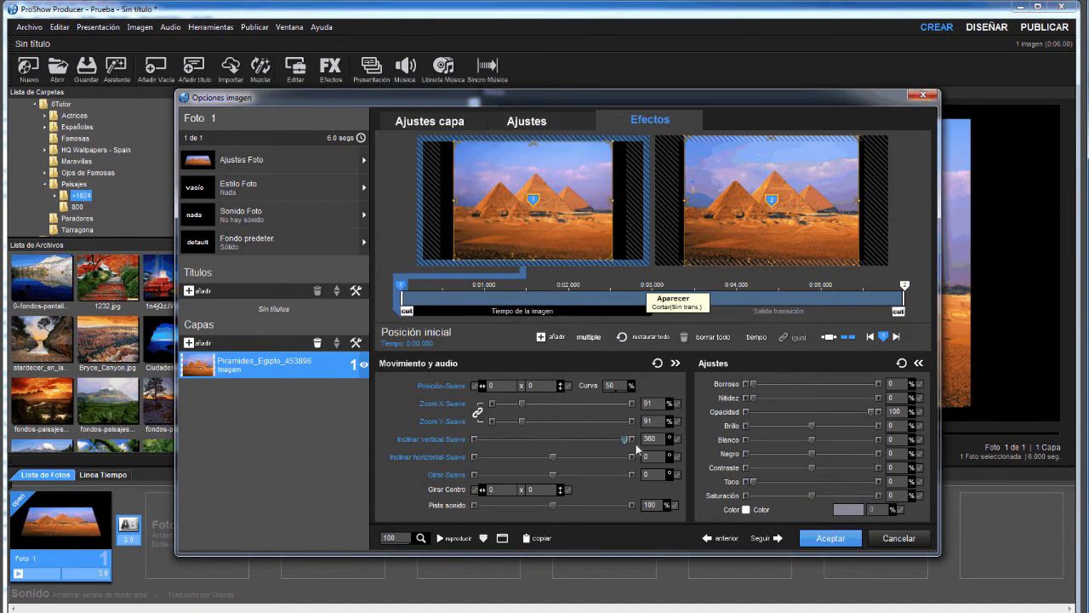
{"action": "left_click", "coordinate": [658, 363]}
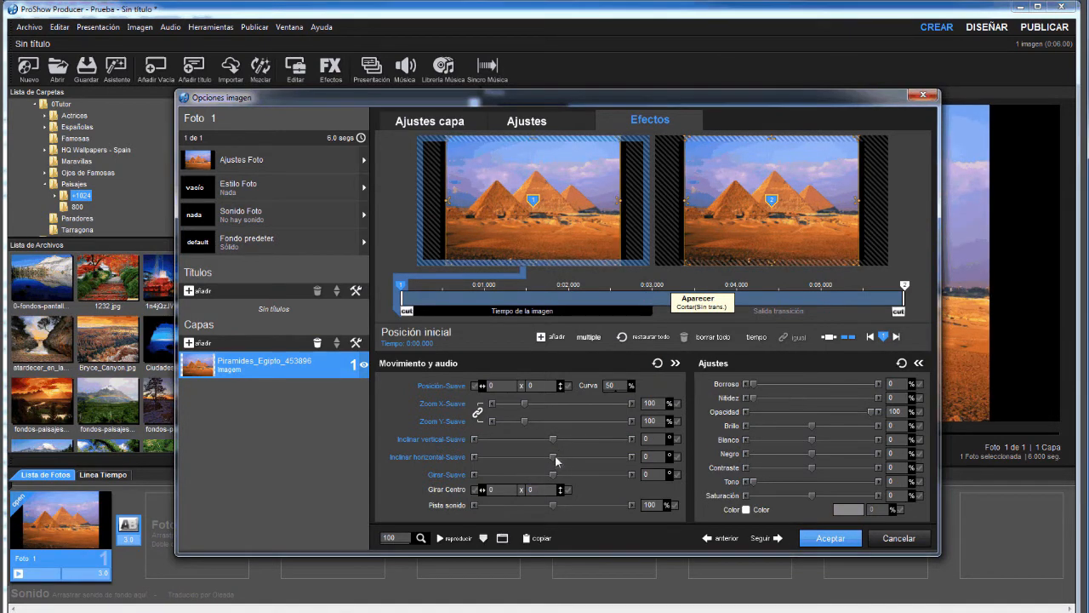
{"action": "mouse_move", "coordinate": [555, 460]}
{"action": "left_mouse_down"}
{"action": "mouse_move", "coordinate": [501, 458]}
{"action": "mouse_move", "coordinate": [560, 456]}
{"action": "left_mouse_up"}
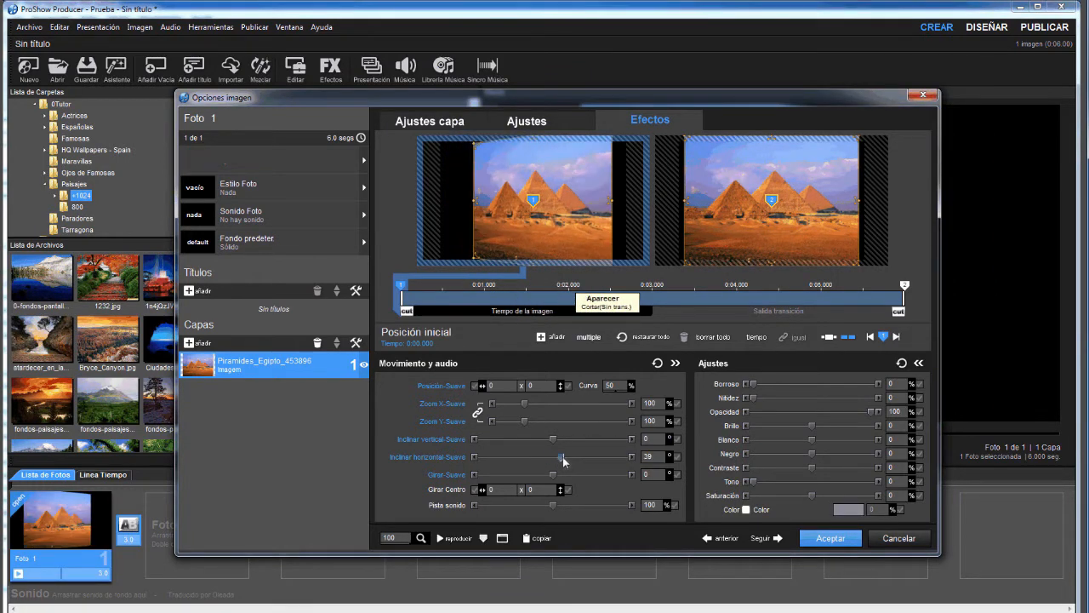
{"action": "left_click", "coordinate": [658, 364]}
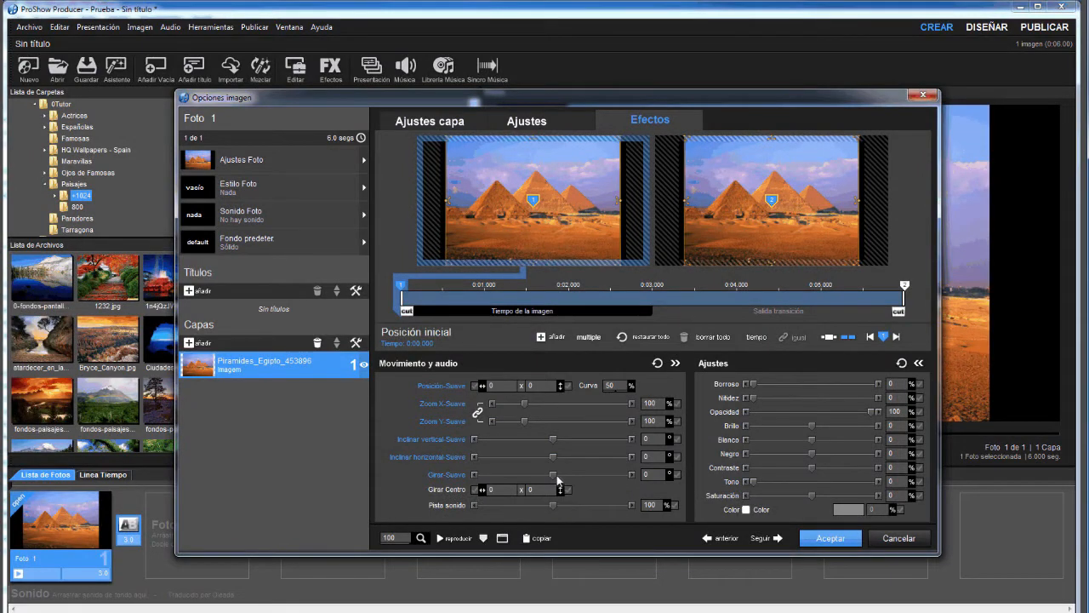
- Try rotating the photo to -51°, 720° and 360° in the initial keyframe, restoring the motion settings after each
{"action": "mouse_move", "coordinate": [557, 475]}
{"action": "left_mouse_down"}
{"action": "mouse_move", "coordinate": [482, 478]}
{"action": "mouse_move", "coordinate": [638, 478]}
{"action": "mouse_move", "coordinate": [546, 475]}
{"action": "left_mouse_up"}
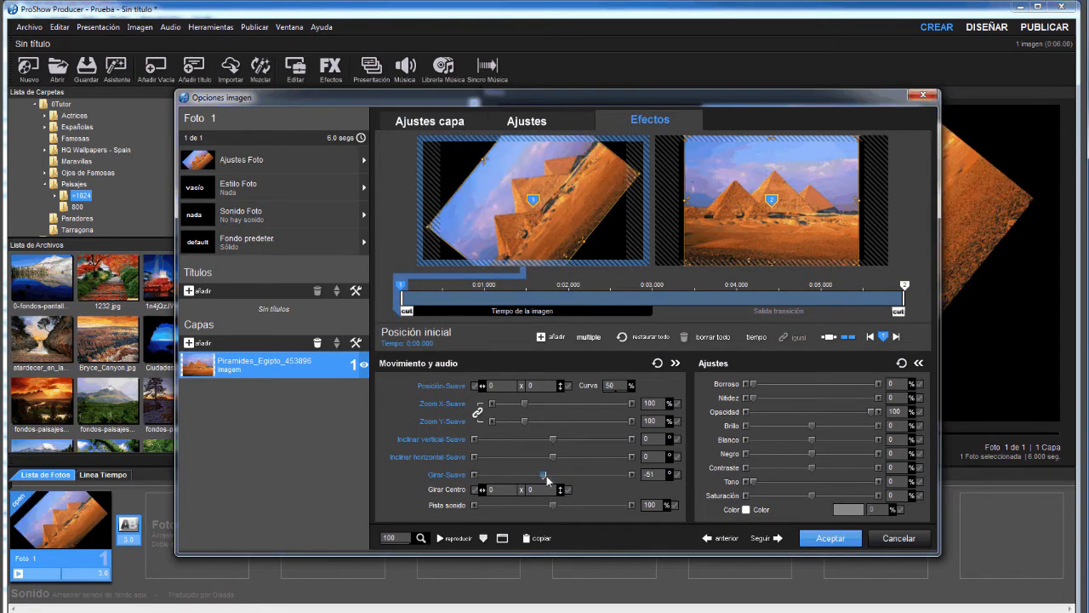
{"action": "left_click", "coordinate": [657, 364]}
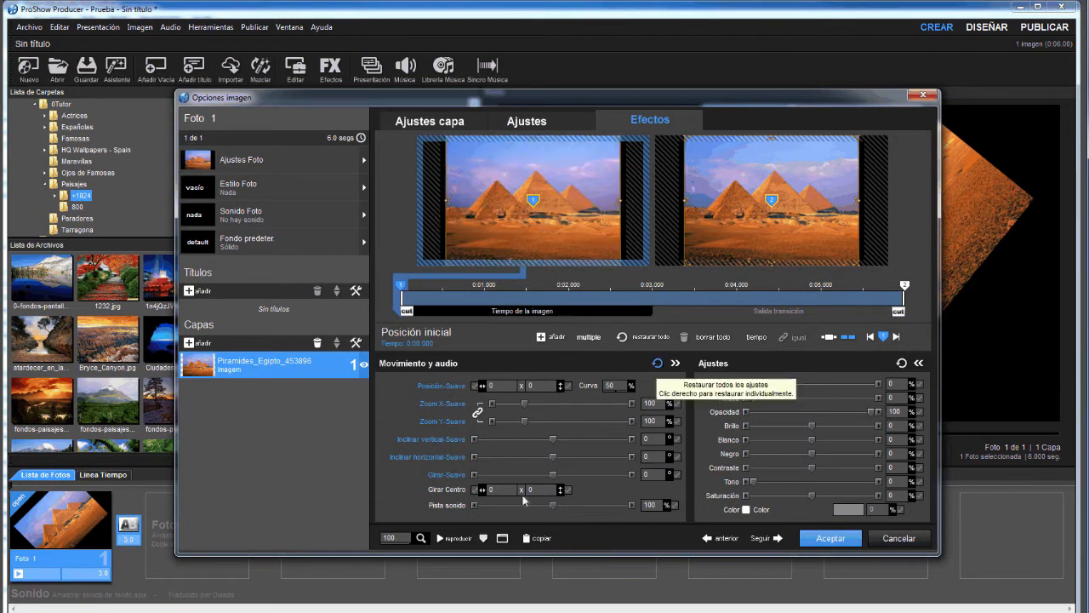
{"action": "double_click", "coordinate": [648, 474]}
{"action": "type", "text": "720"}
{"action": "key", "text": "Return"}
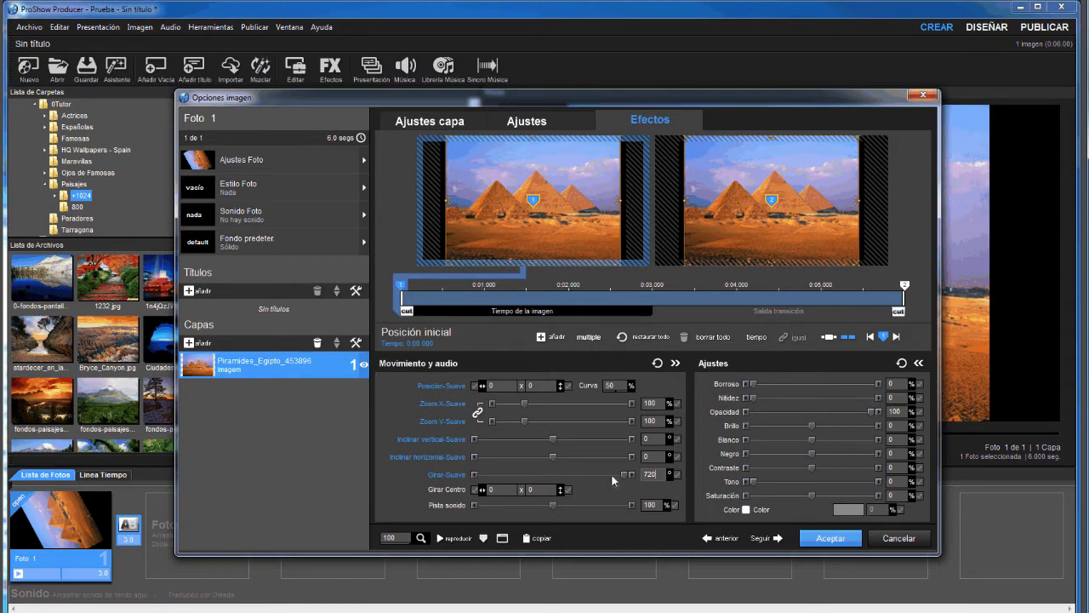
{"action": "left_click", "coordinate": [657, 364]}
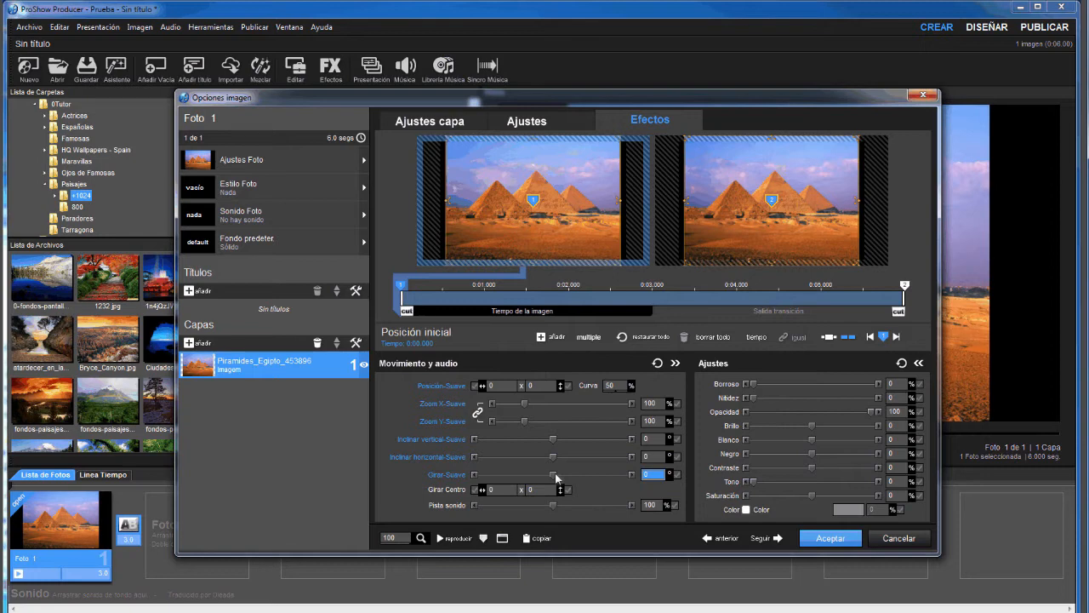
{"action": "left_click_drag", "start_coordinate": [556, 479], "coordinate": [632, 478]}
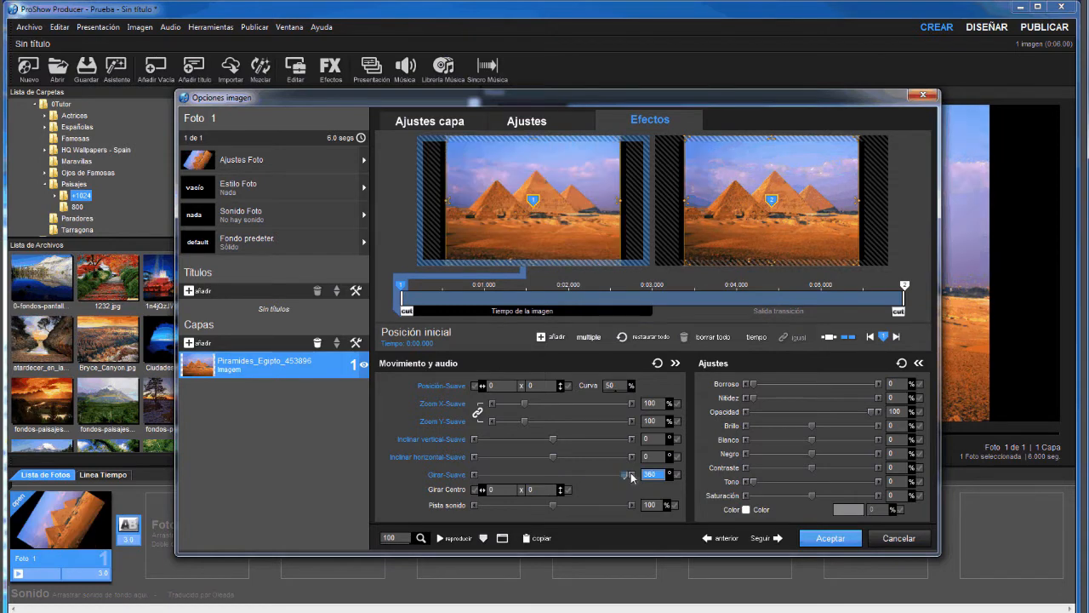
{"action": "left_click", "coordinate": [659, 364]}
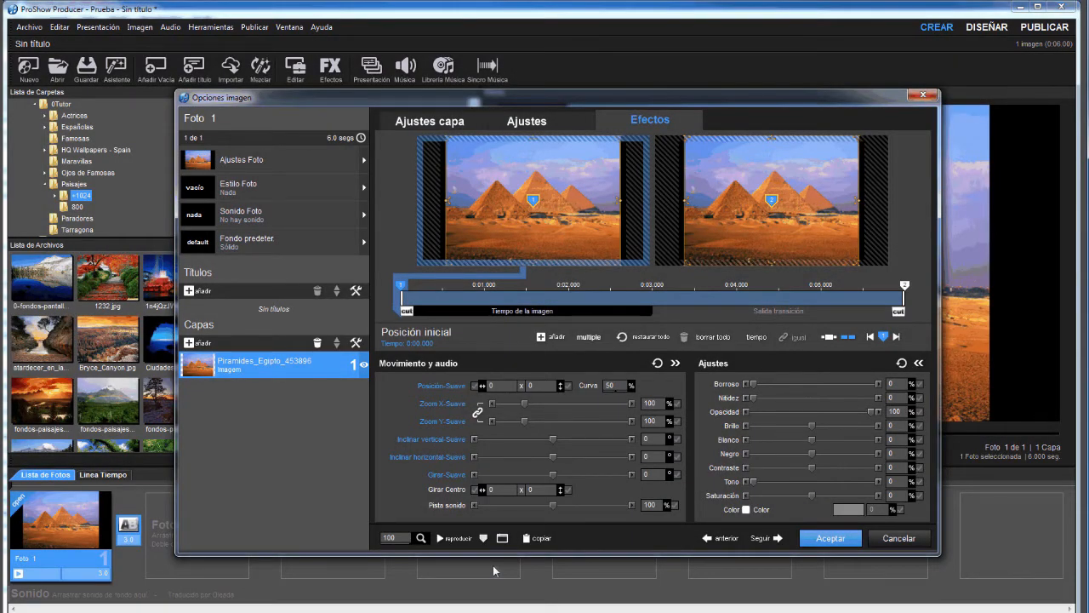
- Scale the photo to 50% zoom in the initial keyframe and try rotating it about its own centre
{"action": "scroll", "coordinate": [516, 224], "scroll_direction": "down", "scroll_amount": 10}
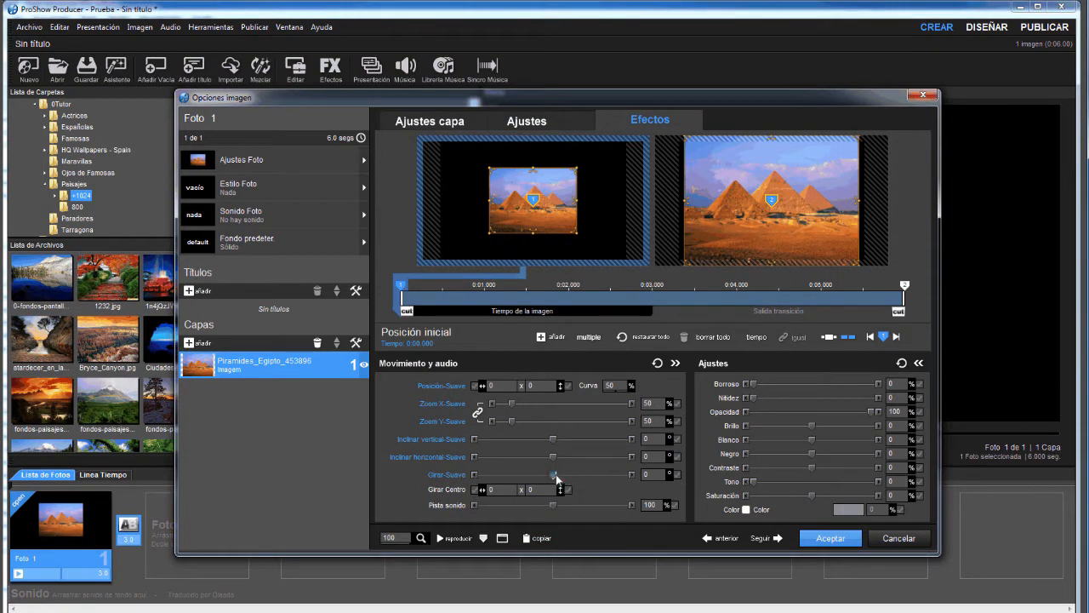
{"action": "mouse_move", "coordinate": [555, 474]}
{"action": "left_mouse_down"}
{"action": "mouse_move", "coordinate": [576, 475]}
{"action": "mouse_move", "coordinate": [554, 474]}
{"action": "left_mouse_up"}
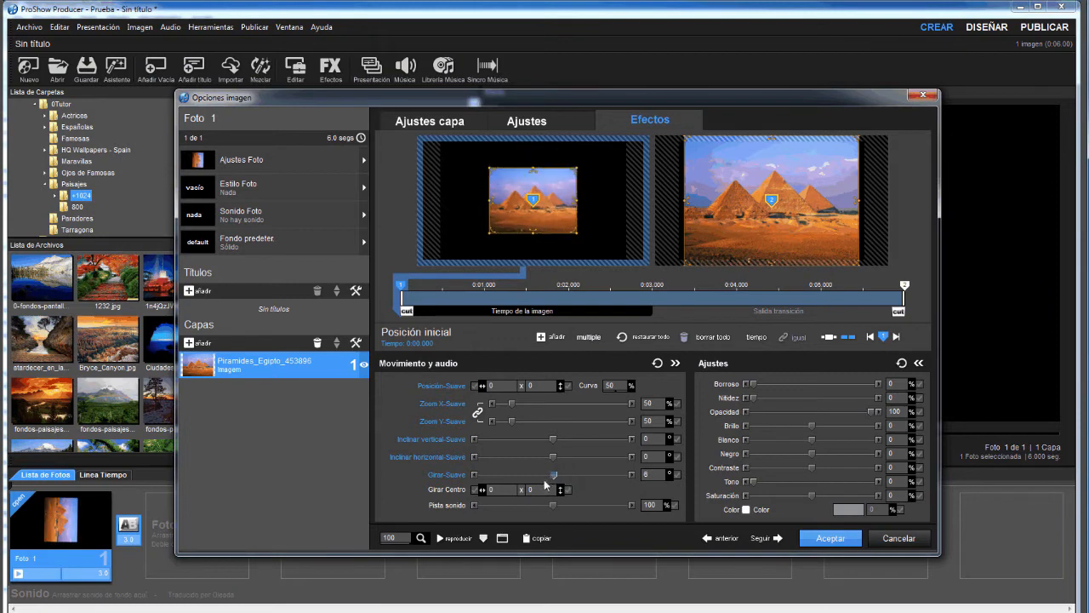
- Set the photo's rotation centre to -50 x 50 and rotate it around that point to about -215°
{"action": "left_click", "coordinate": [499, 491]}
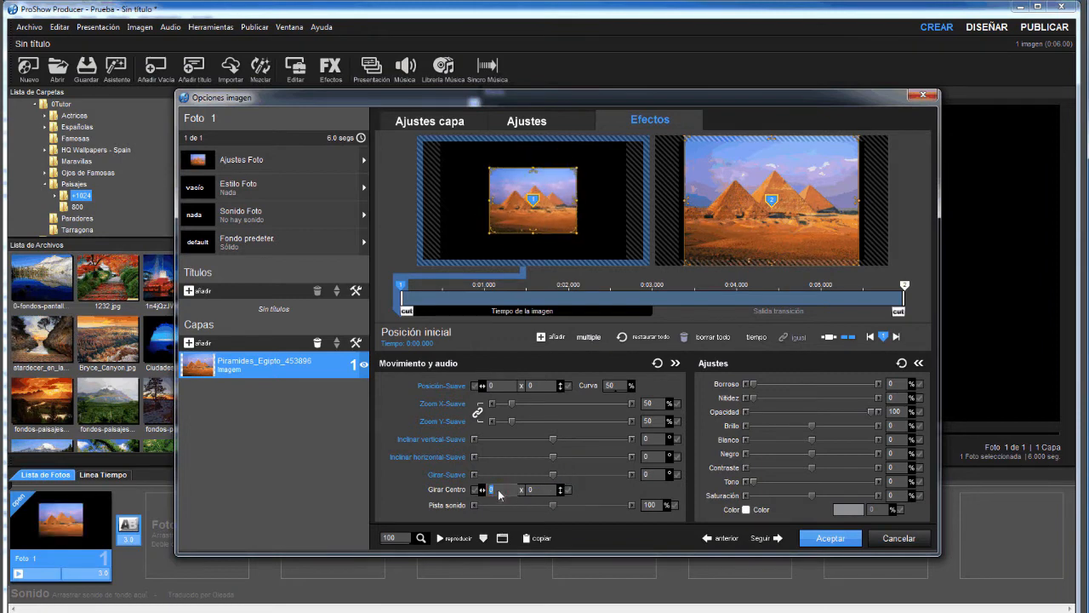
{"action": "type", "text": "-50"}
{"action": "left_click", "coordinate": [546, 491]}
{"action": "type", "text": "50"}
{"action": "left_click_drag", "start_coordinate": [553, 473], "coordinate": [509, 487]}
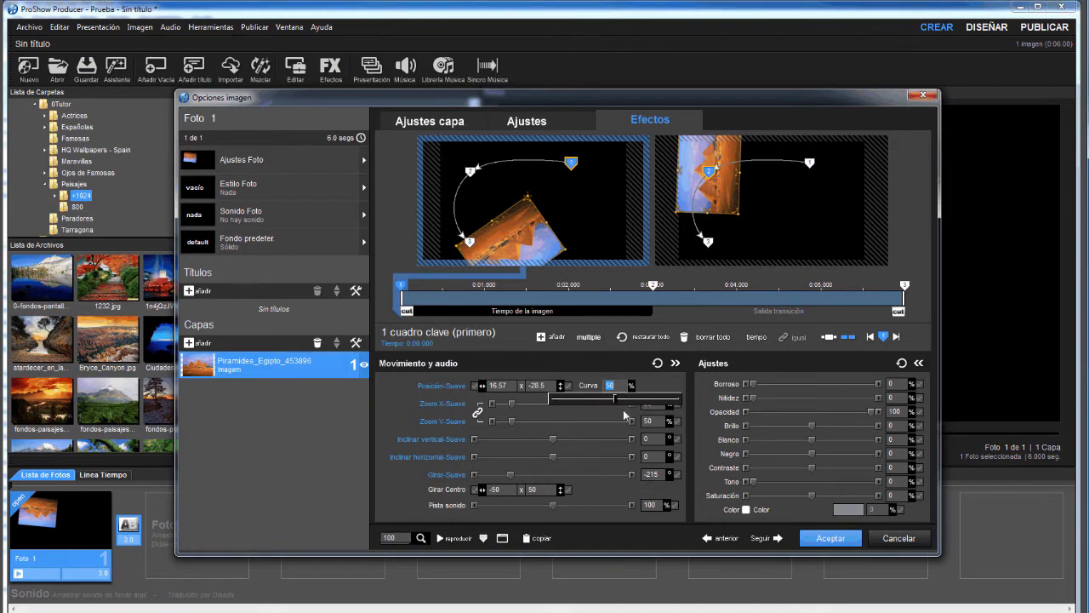
- Set the motion path's curve to 100% for the first keyframe
{"action": "left_click_drag", "start_coordinate": [632, 404], "coordinate": [680, 403]}
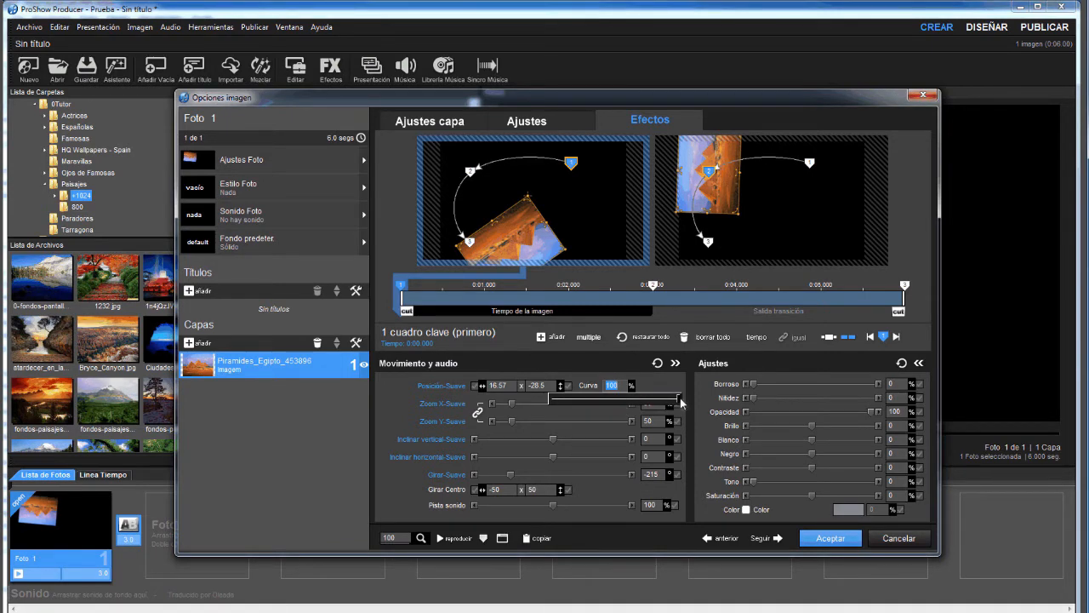
- Set the motion path's curve to 98% and move the photo's first keyframe to about 23.9 x -14.49
{"action": "mouse_move", "coordinate": [681, 404]}
{"action": "left_mouse_down"}
{"action": "mouse_move", "coordinate": [566, 402]}
{"action": "mouse_move", "coordinate": [678, 401]}
{"action": "left_mouse_up"}
{"action": "left_click_drag", "start_coordinate": [566, 165], "coordinate": [588, 181]}
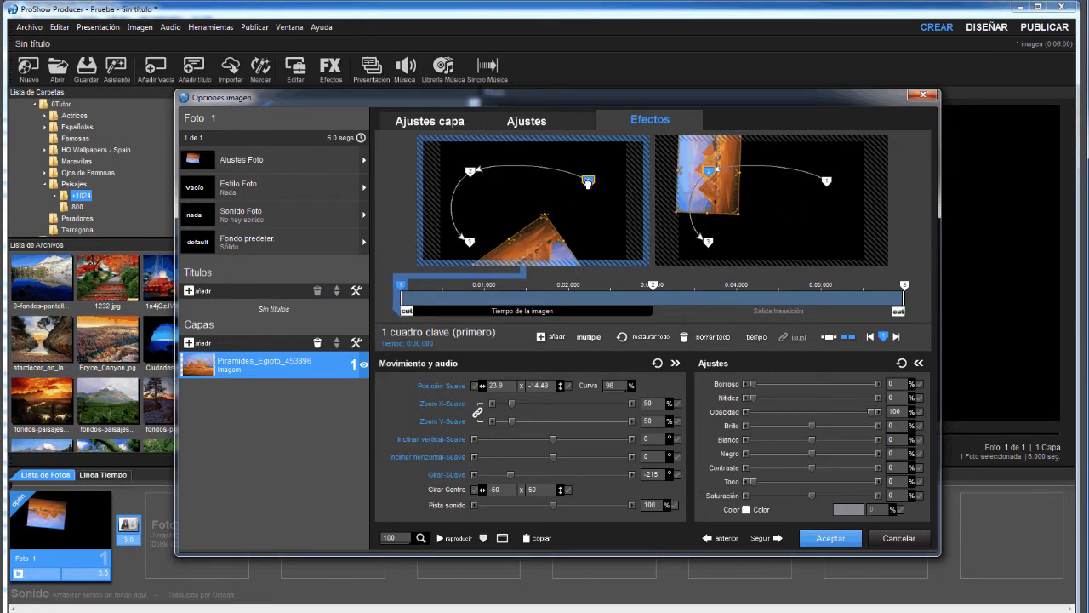
- Hide the motion path in the keyframe preview and show it again
{"action": "right_click", "coordinate": [546, 209]}
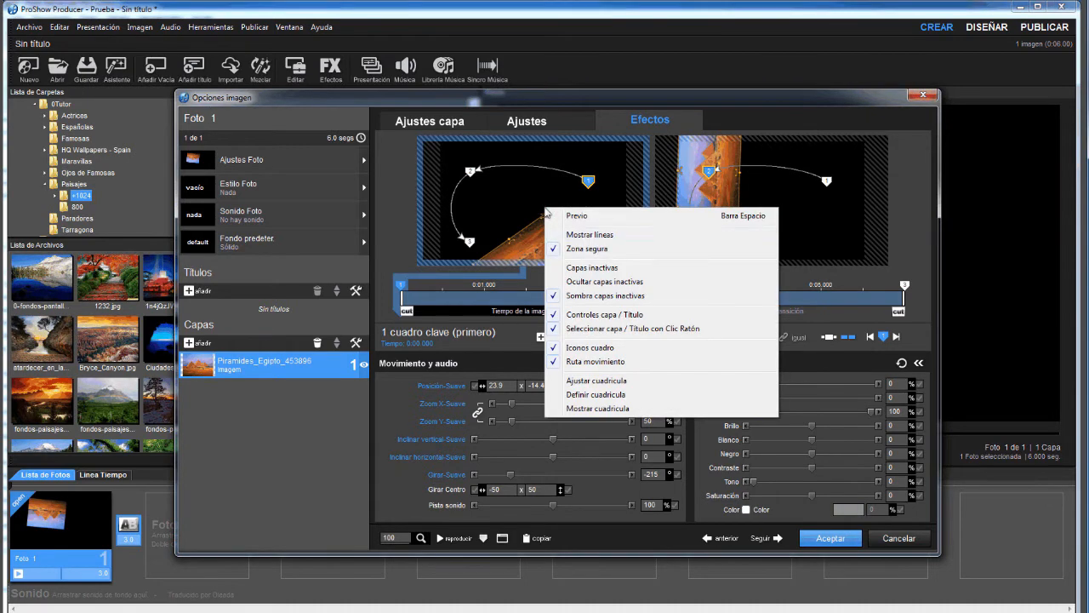
{"action": "left_click", "coordinate": [609, 361]}
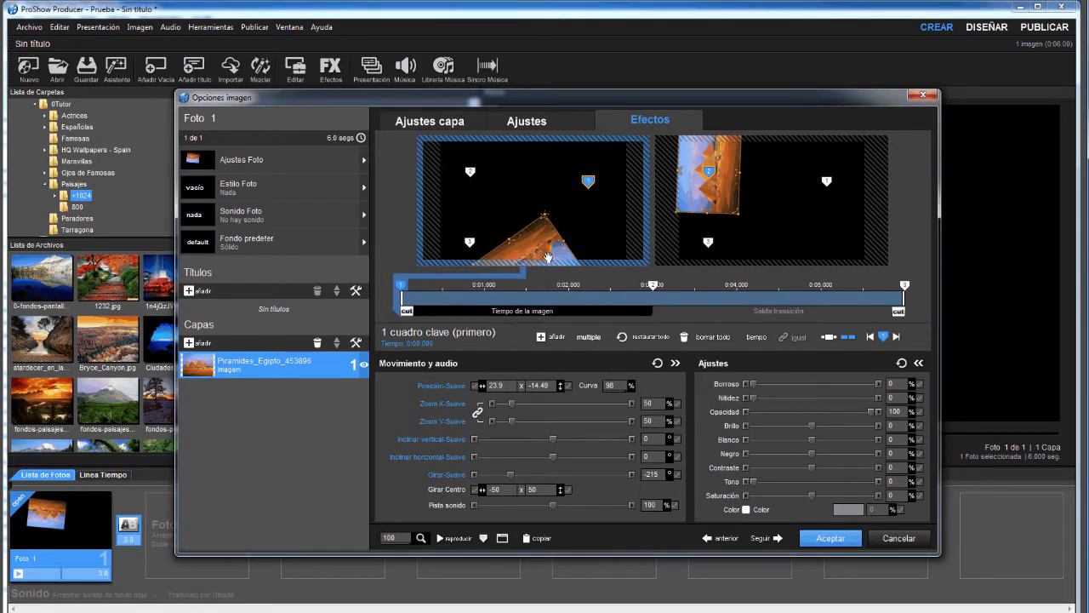
{"action": "right_click", "coordinate": [551, 201]}
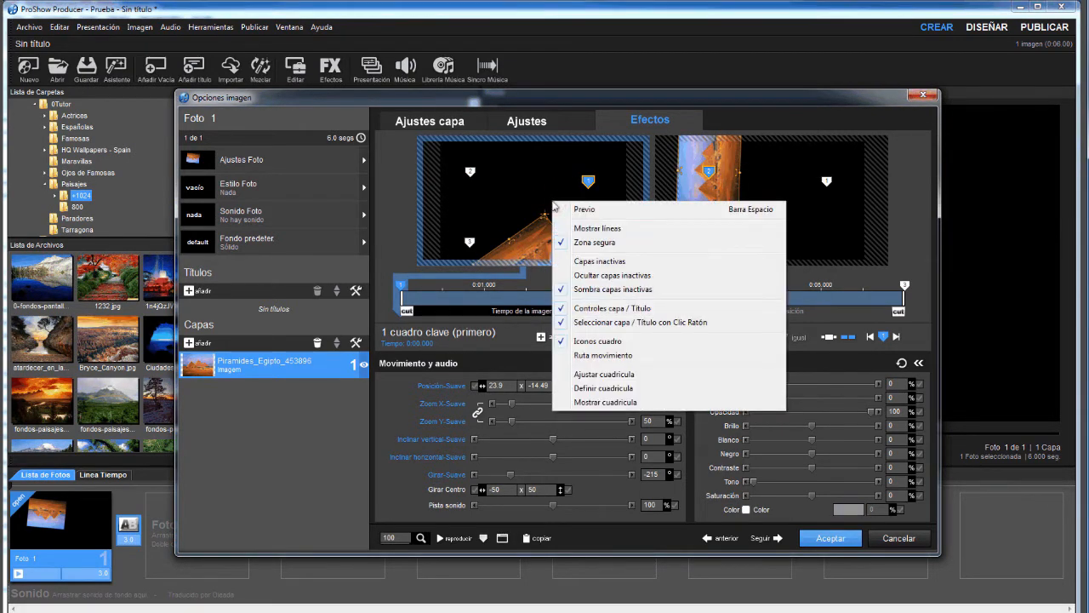
{"action": "left_click", "coordinate": [596, 356]}
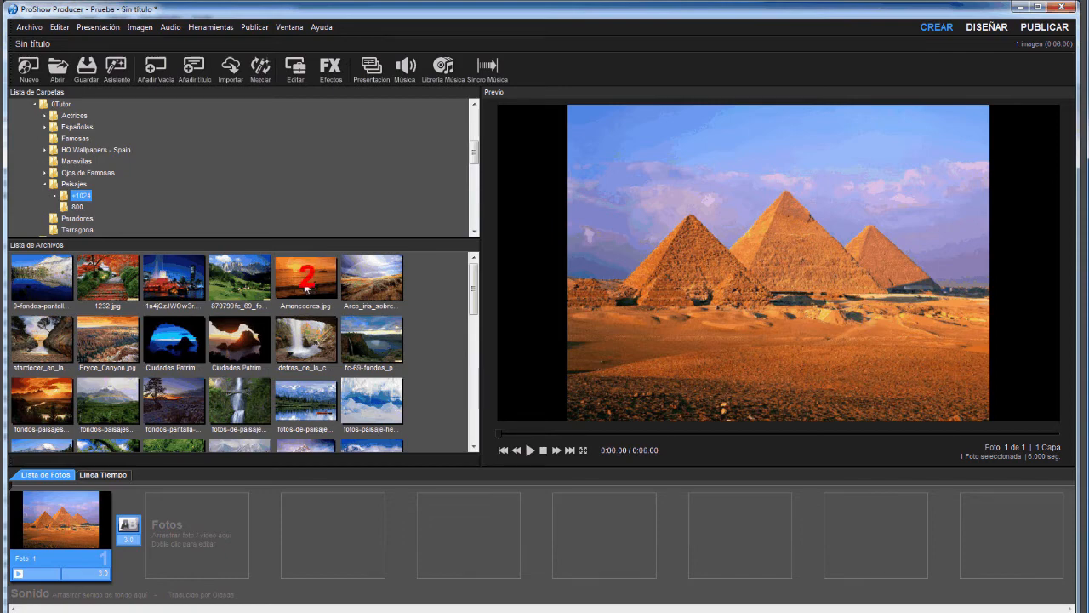
- Add the images Amaneceres, Arco_iris_sobre_las_colinas and fondos-paisajes-1024 to the first slide as layers
{"action": "left_click", "coordinate": [317, 287]}
{"action": "left_click", "coordinate": [370, 285], "text": "ctrl"}
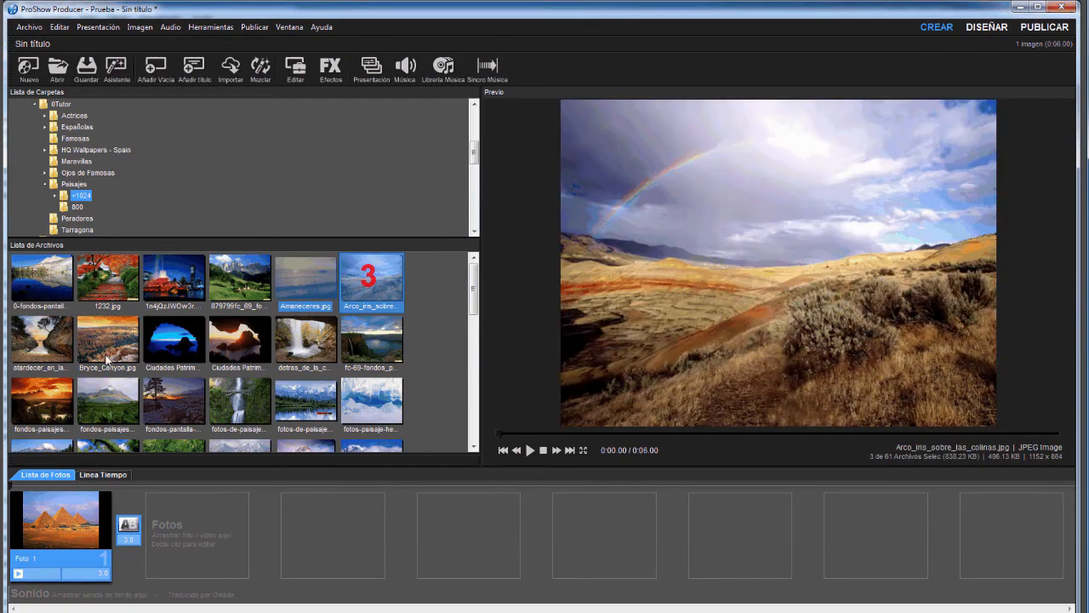
{"action": "left_click", "coordinate": [54, 399], "text": "ctrl"}
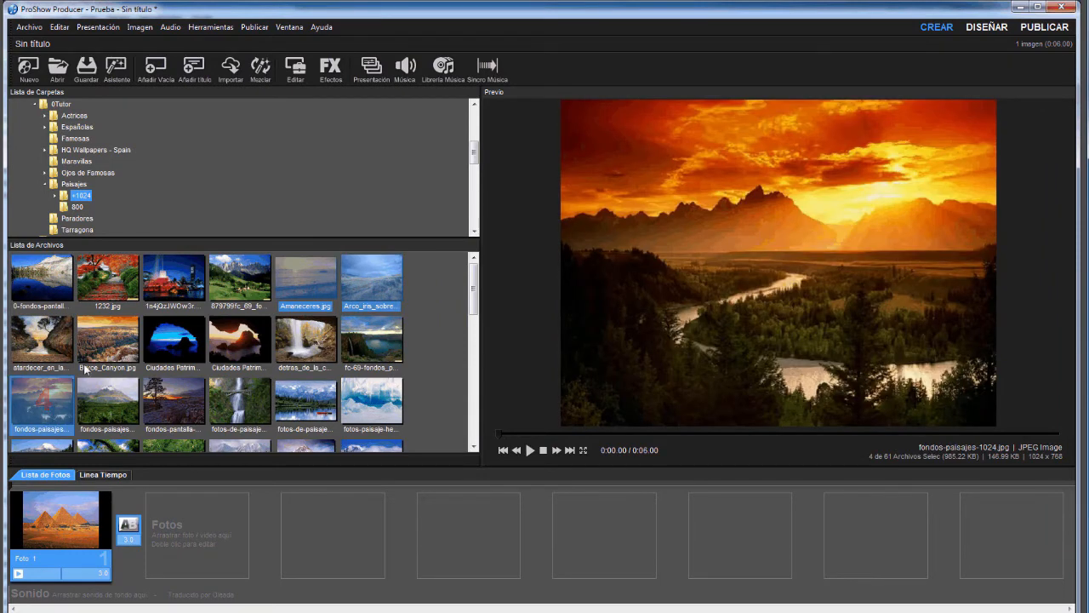
{"action": "left_click_drag", "start_coordinate": [40, 401], "coordinate": [49, 528]}
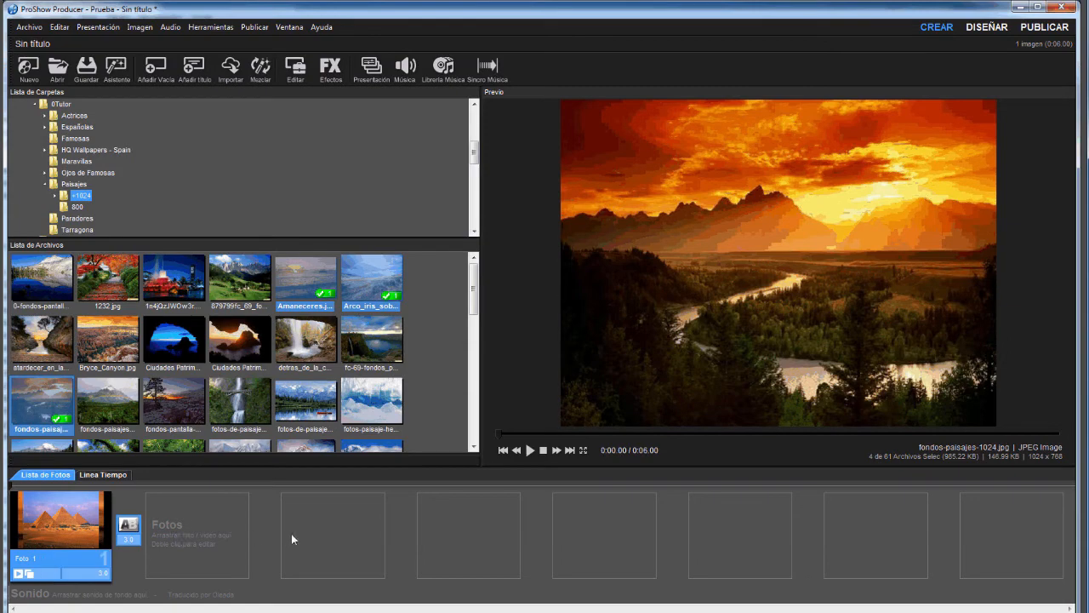
- In the first slide's options, set the top pyramid layer's zoom to 40% and copy that zoom to all layers of this slide
{"action": "double_click", "coordinate": [65, 516]}
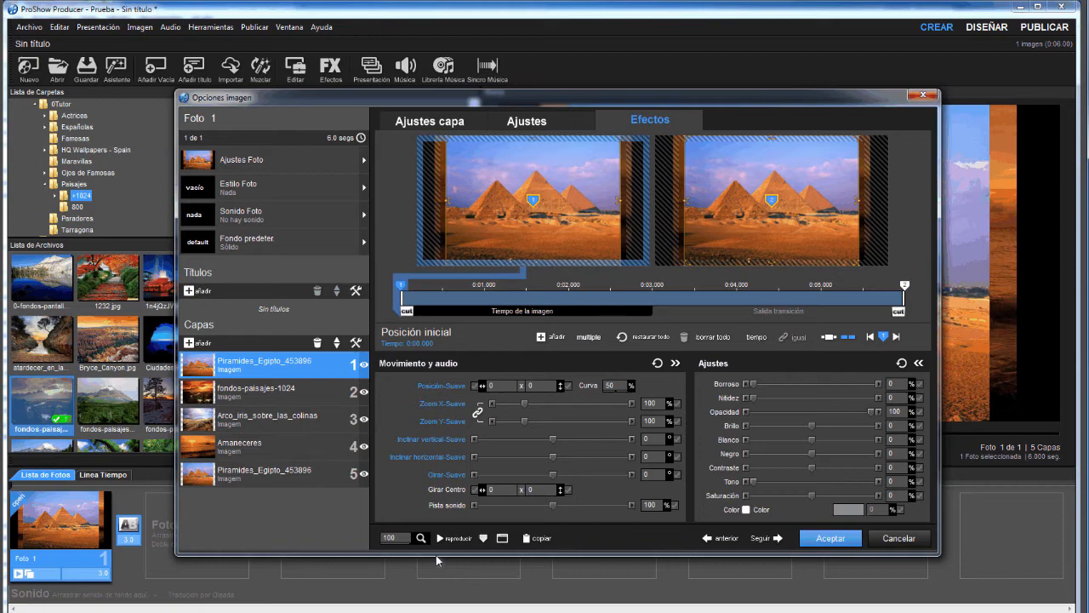
{"action": "left_click", "coordinate": [431, 122]}
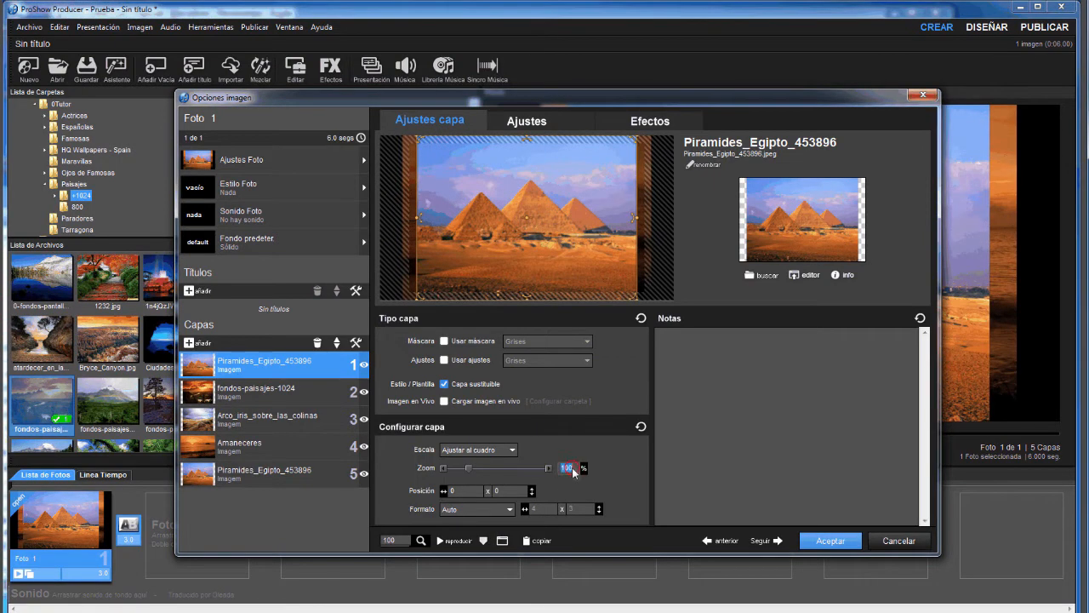
{"action": "type", "text": "40"}
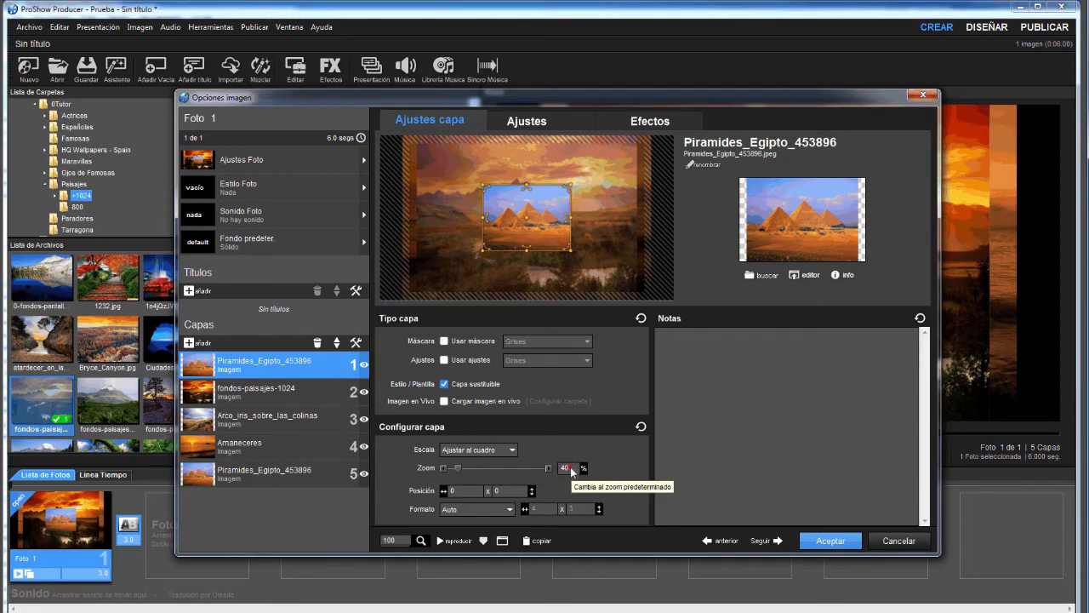
{"action": "right_click", "coordinate": [572, 469]}
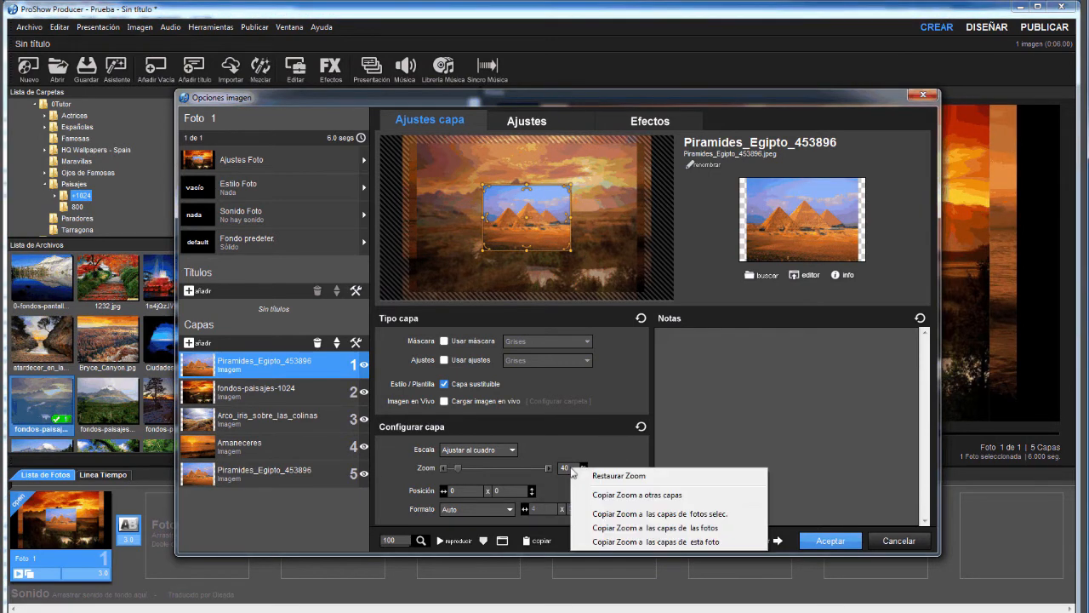
{"action": "left_click", "coordinate": [638, 543]}
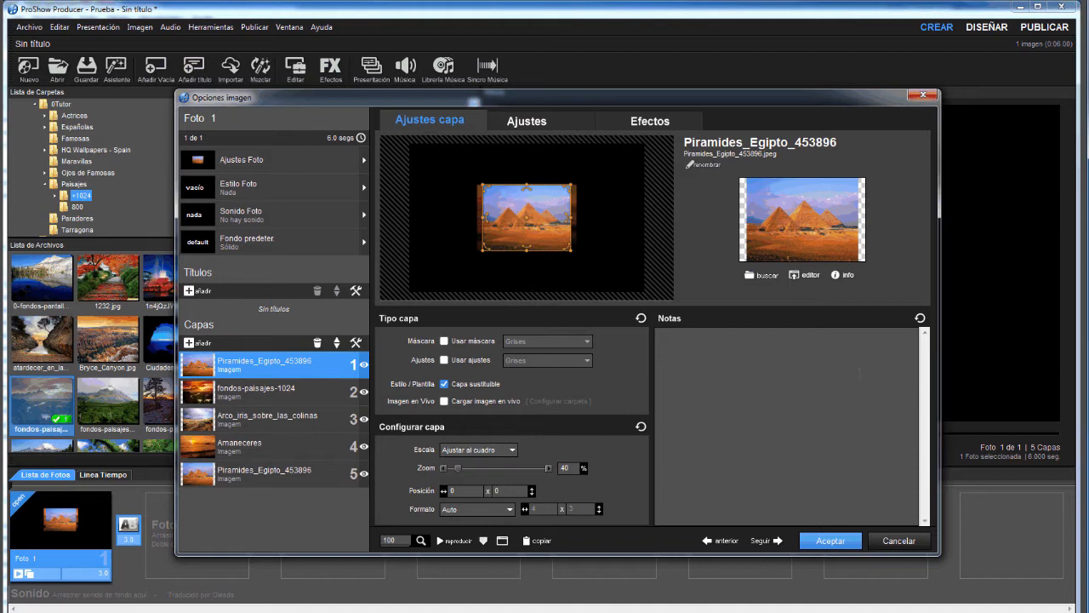
- In the top pyramid layer's final keyframe, set zoom to 45%, move it to about -32.33 x -24.15 and rotate it to -360°
{"action": "left_click", "coordinate": [634, 116]}
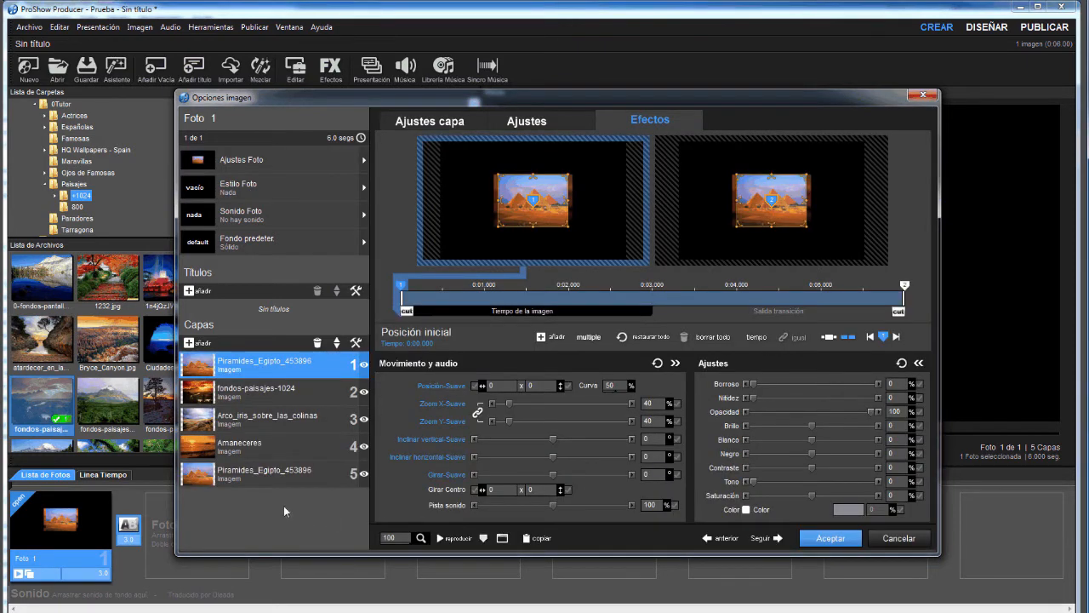
{"action": "left_click", "coordinate": [781, 197]}
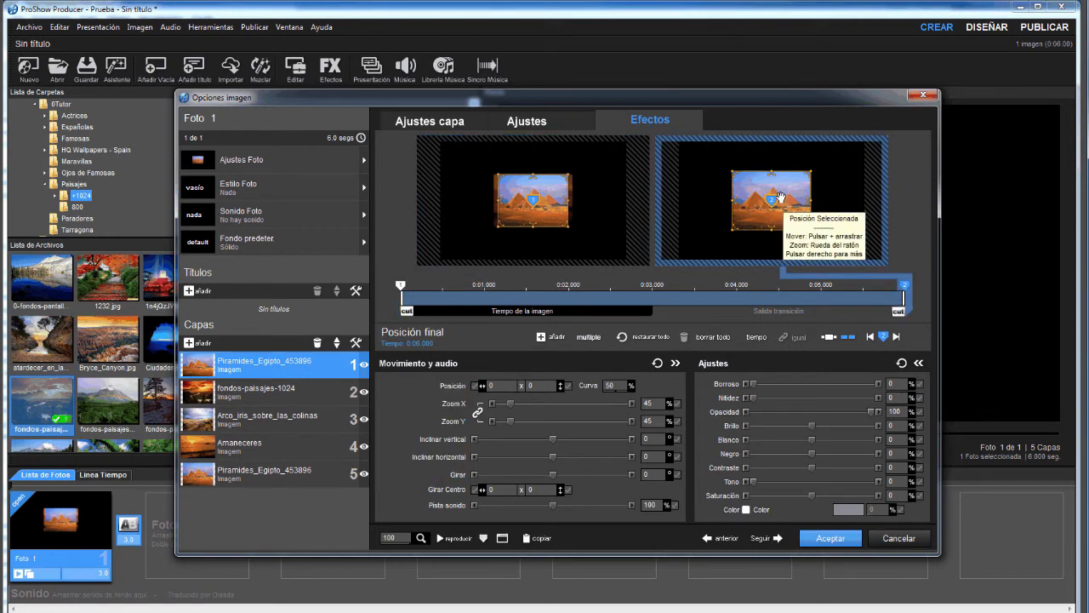
{"action": "left_click", "coordinate": [825, 337]}
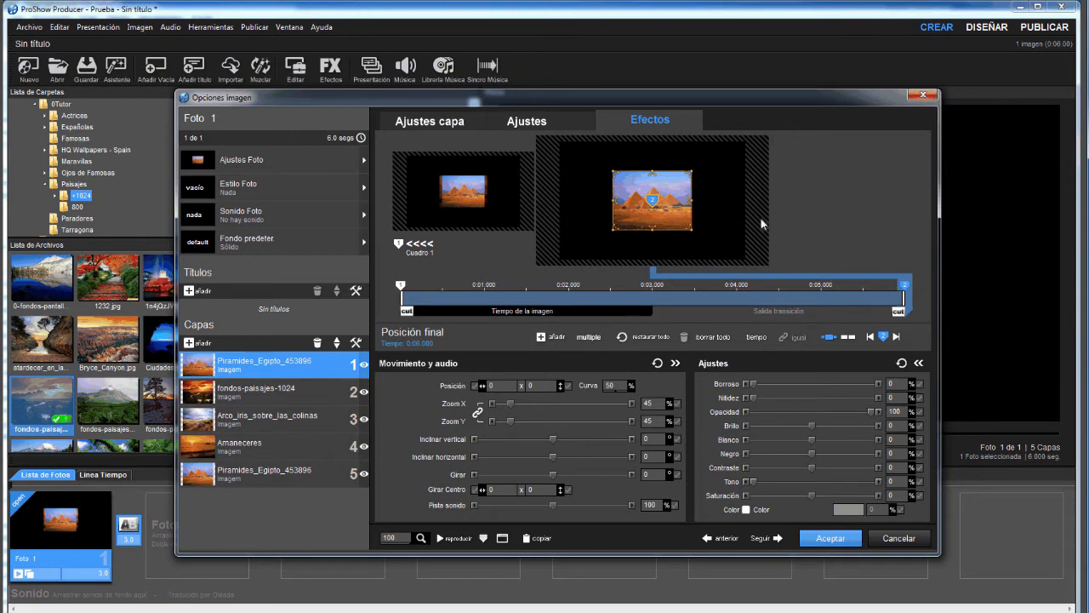
{"action": "left_click_drag", "start_coordinate": [650, 210], "coordinate": [575, 178]}
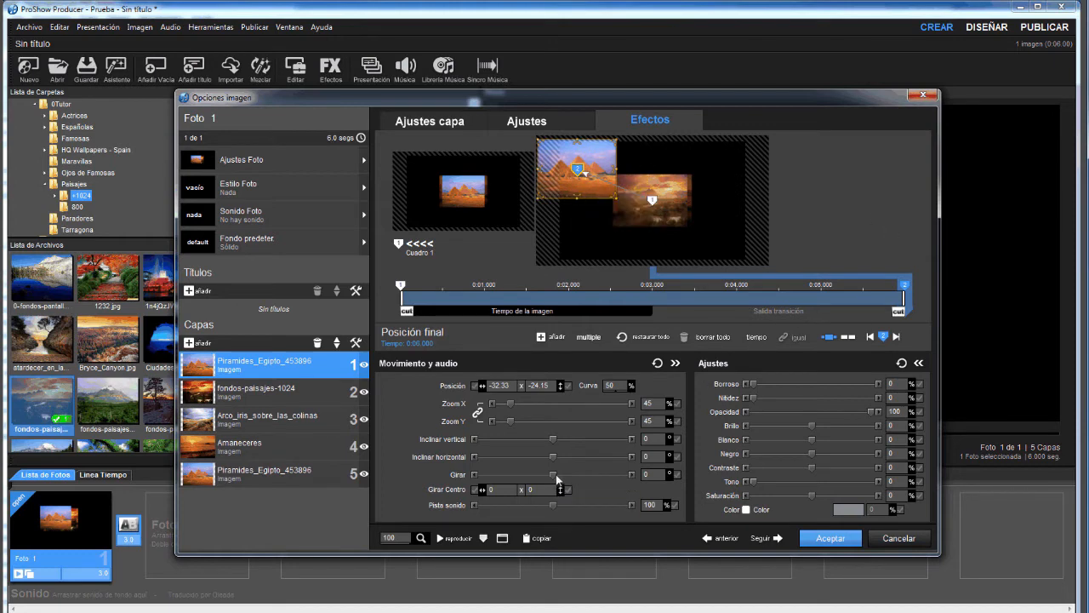
{"action": "left_click_drag", "start_coordinate": [556, 474], "coordinate": [466, 473]}
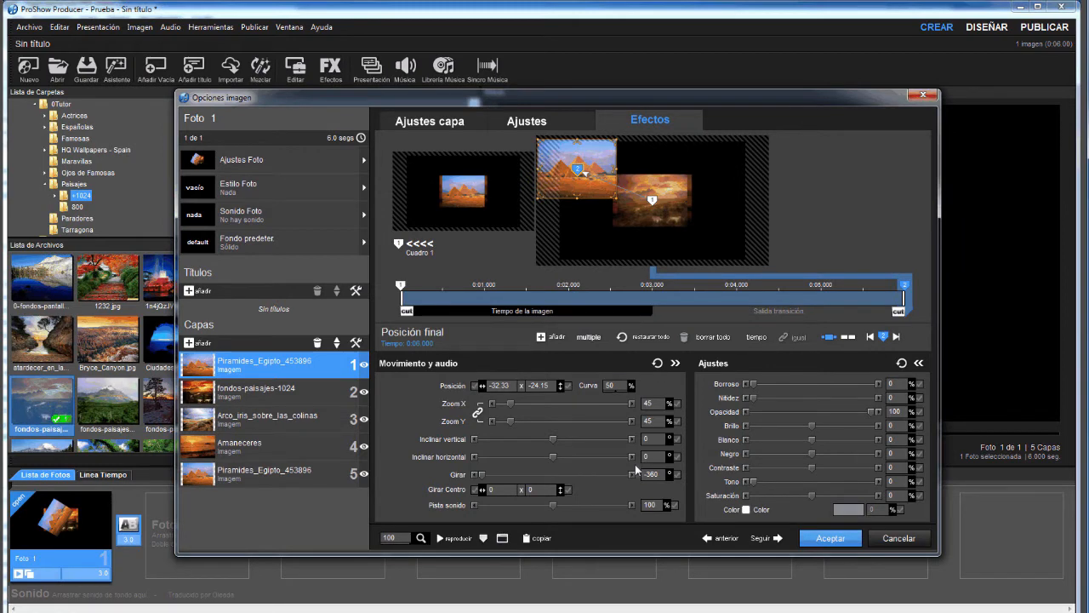
- Move the fondos-paisajes-1024 layer's final keyframe to about -34.78 x 30.91 and give it a negative rotation
{"action": "left_click", "coordinate": [264, 398]}
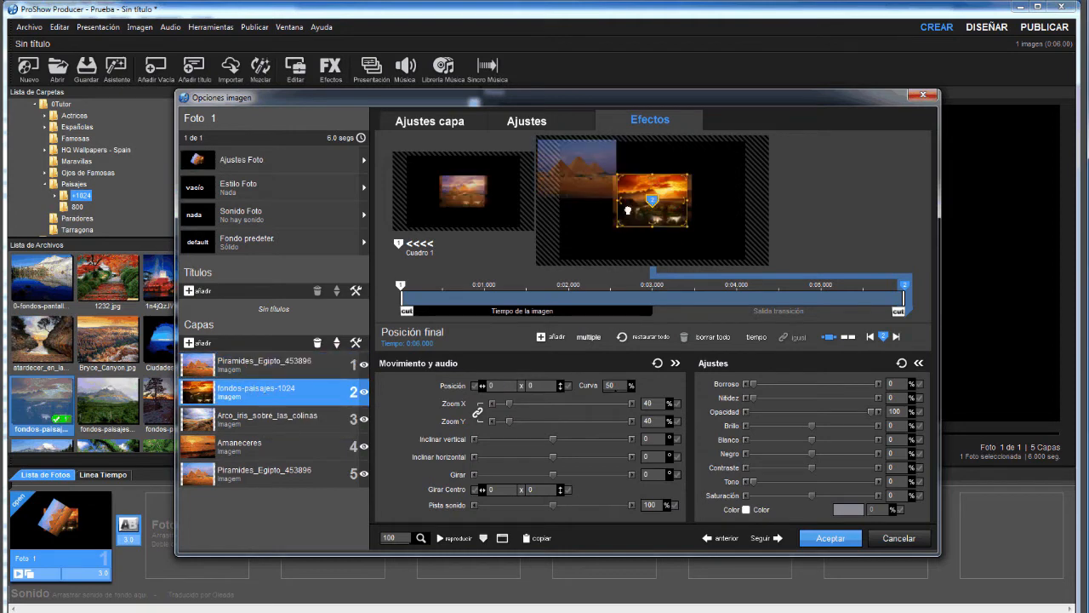
{"action": "left_click_drag", "start_coordinate": [669, 210], "coordinate": [591, 244]}
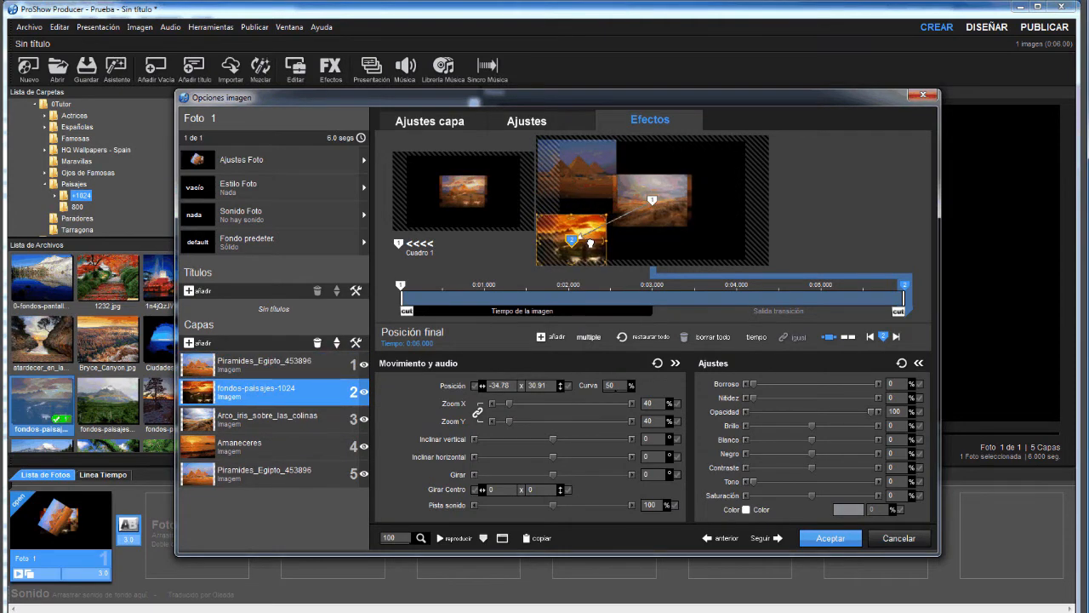
{"action": "left_click_drag", "start_coordinate": [553, 474], "coordinate": [479, 476]}
- Delete the duplicate pyramid layer, number 5, from the slide
{"action": "left_click", "coordinate": [255, 444]}
{"action": "left_click", "coordinate": [284, 477]}
{"action": "right_click", "coordinate": [284, 478]}
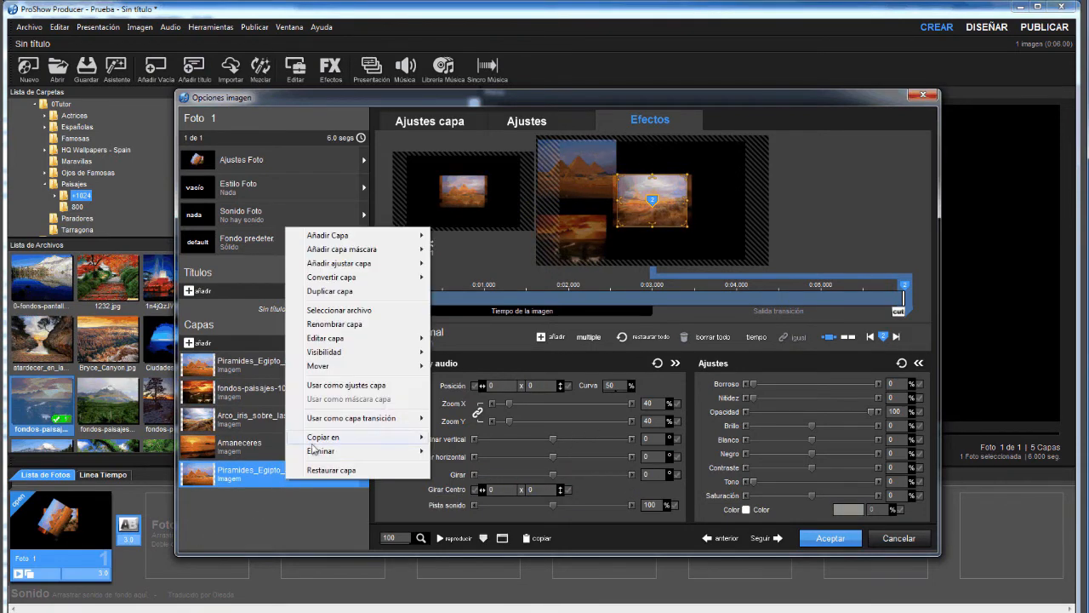
{"action": "mouse_move", "coordinate": [317, 450]}
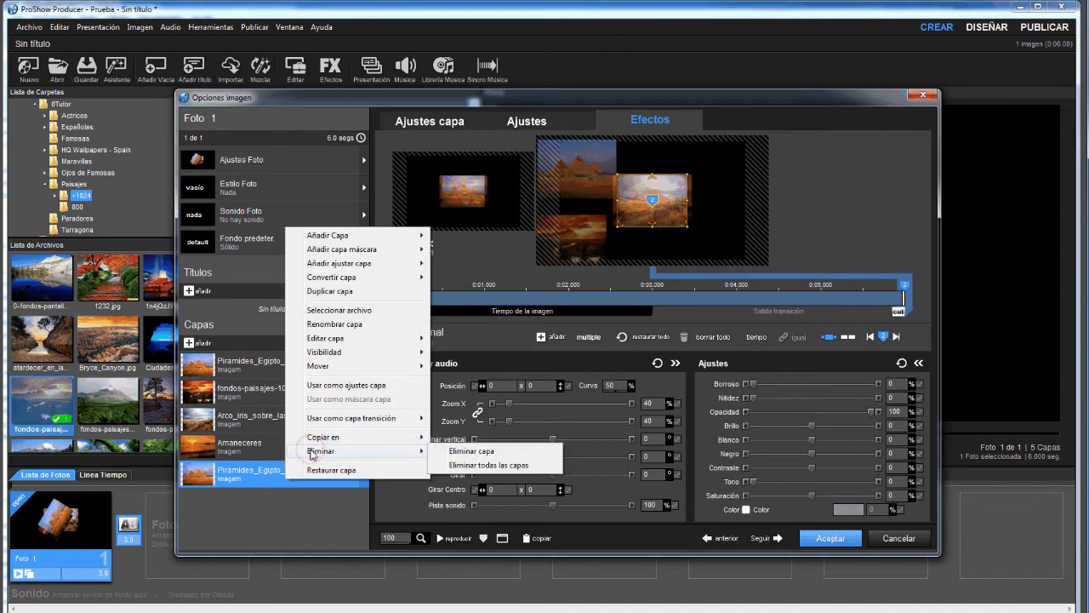
{"action": "left_click", "coordinate": [472, 452]}
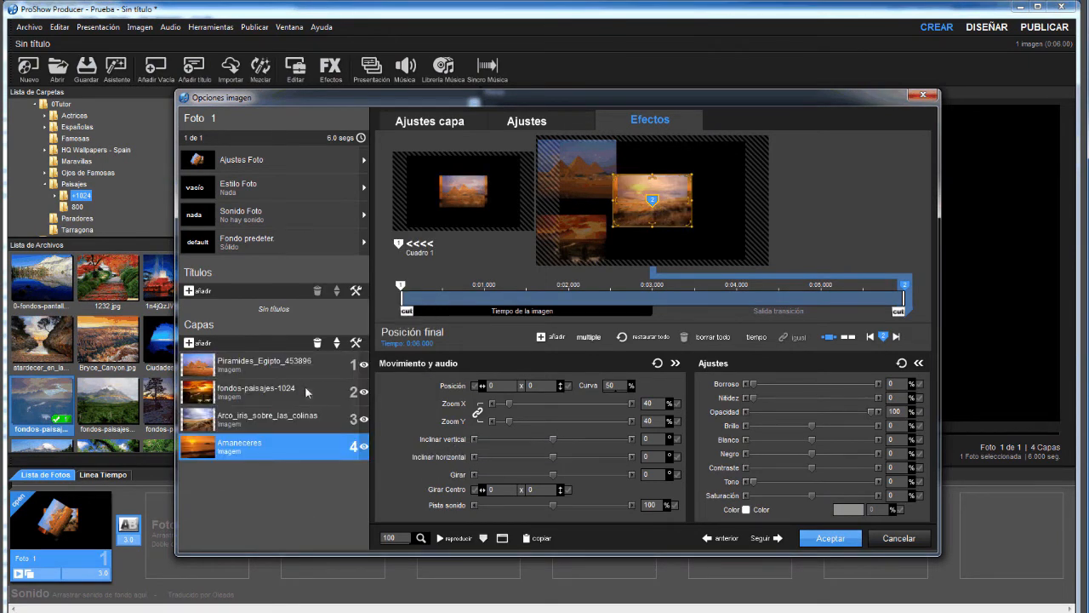
- Move the Arco_iris_sobre_las_colinas layer's final keyframe to about 33.96 x -30.43 and rotate it to 360°
{"action": "left_click", "coordinate": [269, 417]}
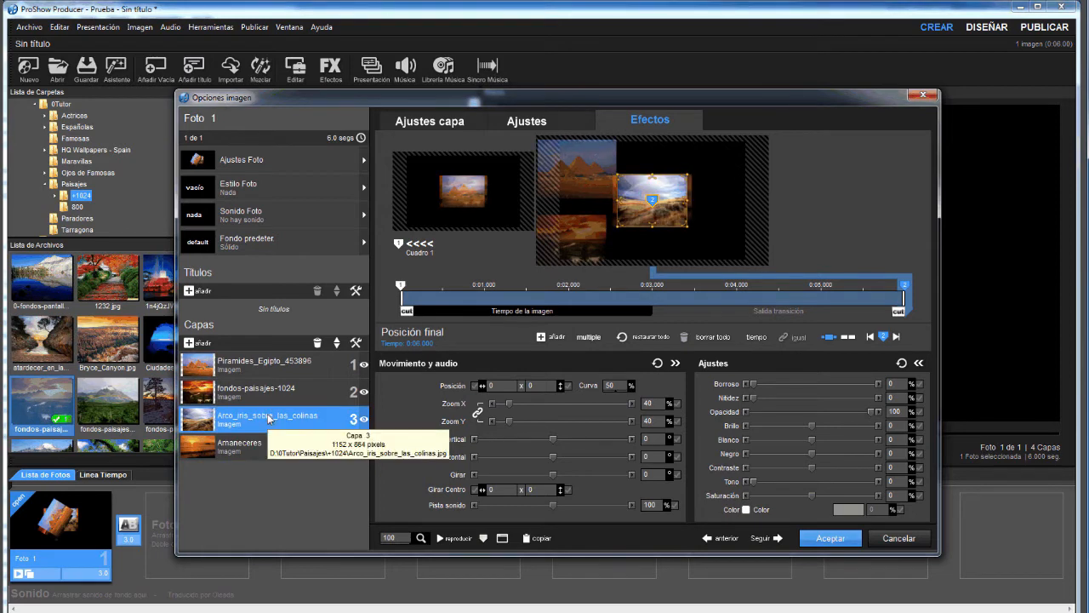
{"action": "left_click_drag", "start_coordinate": [659, 207], "coordinate": [730, 161]}
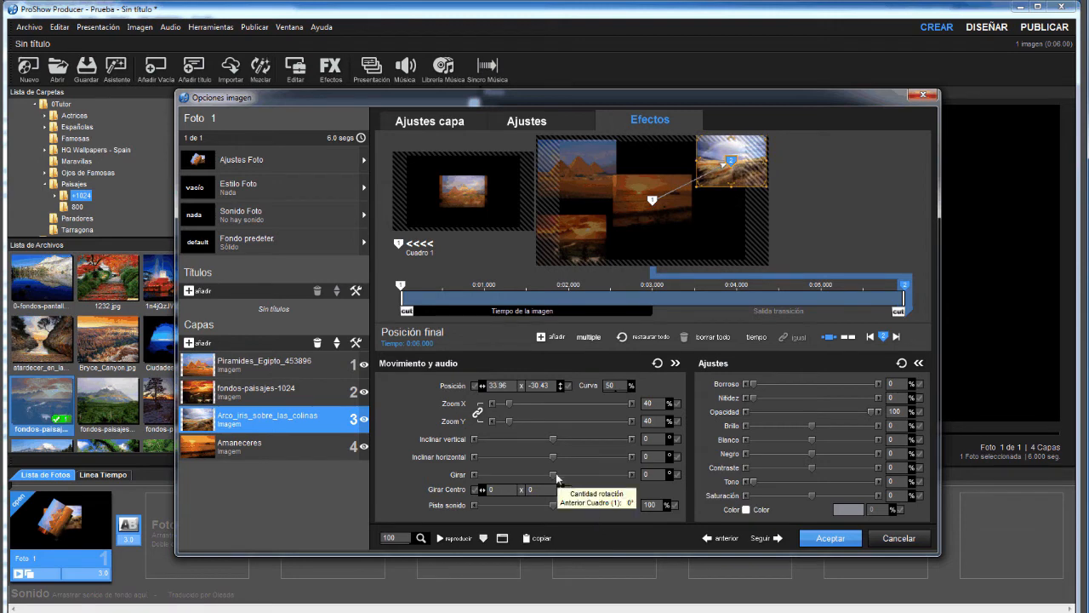
{"action": "left_click_drag", "start_coordinate": [555, 474], "coordinate": [631, 473]}
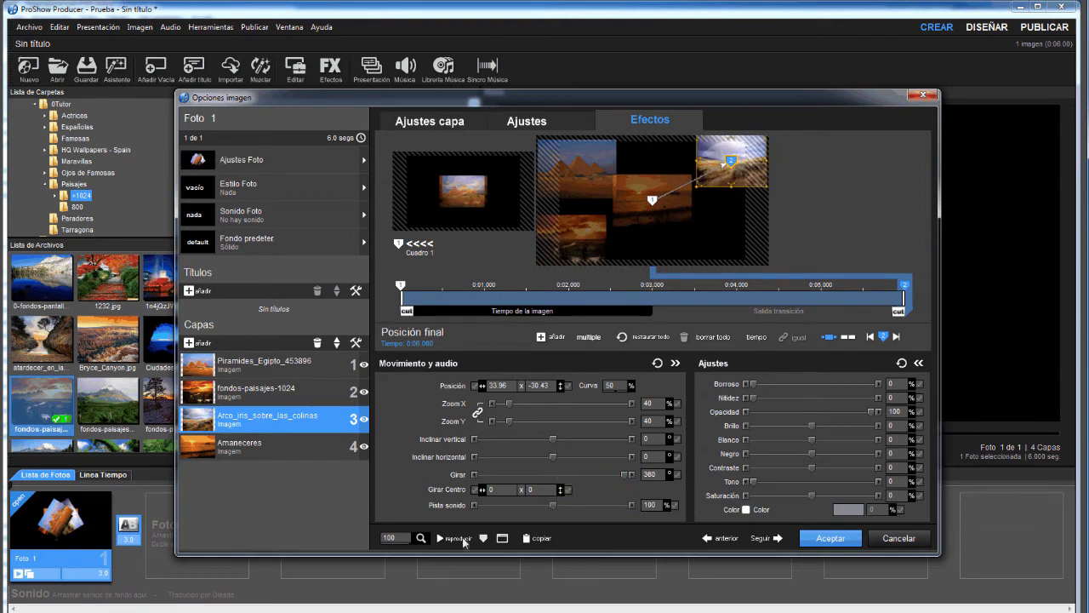
- Move the Amaneceres layer's final keyframe to about 32.06 x 29.95, give it a positive rotation, and preview the slide's animation
{"action": "left_click", "coordinate": [277, 448]}
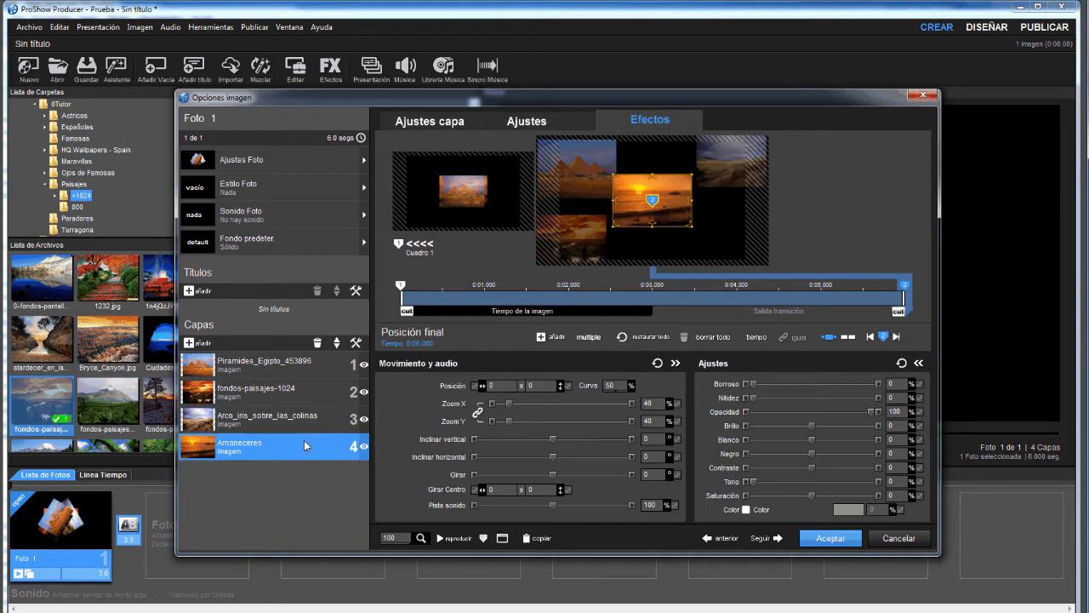
{"action": "left_click_drag", "start_coordinate": [713, 216], "coordinate": [729, 245]}
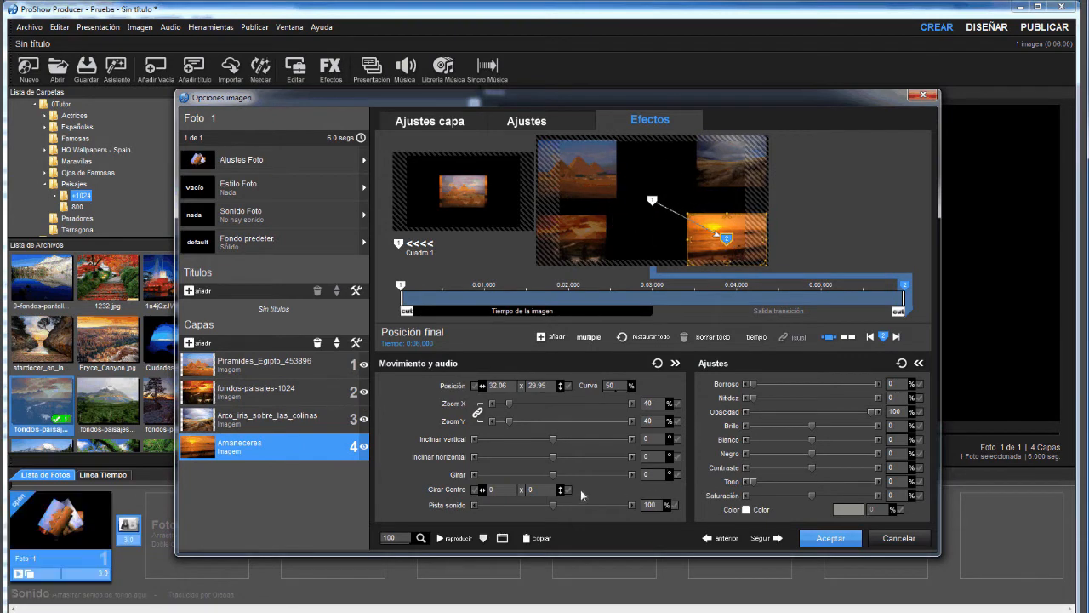
{"action": "left_click_drag", "start_coordinate": [554, 474], "coordinate": [637, 480]}
{"action": "left_click", "coordinate": [461, 539]}
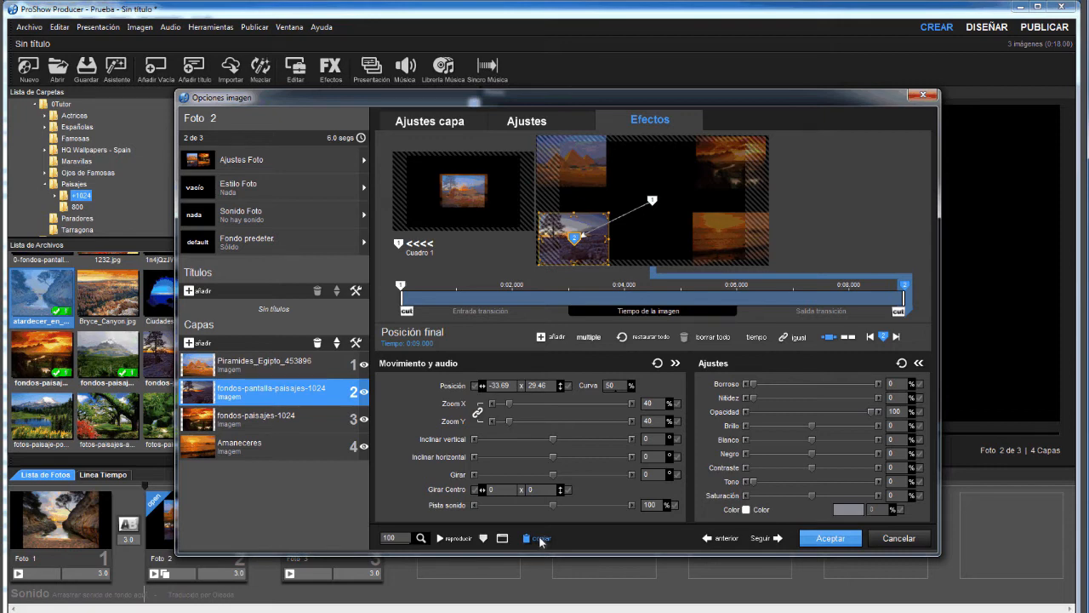
- Review the options for copying keyframe and layer settings on slide 2 without applying any of them
{"action": "left_click", "coordinate": [540, 538]}
{"action": "mouse_move", "coordinate": [587, 292]}
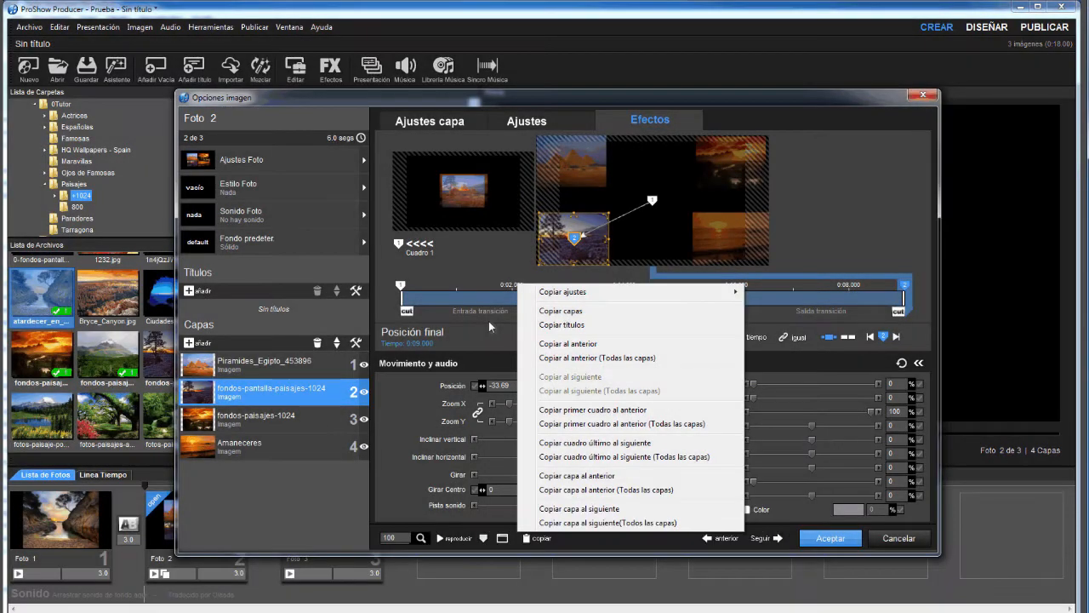
{"action": "left_click", "coordinate": [485, 335]}
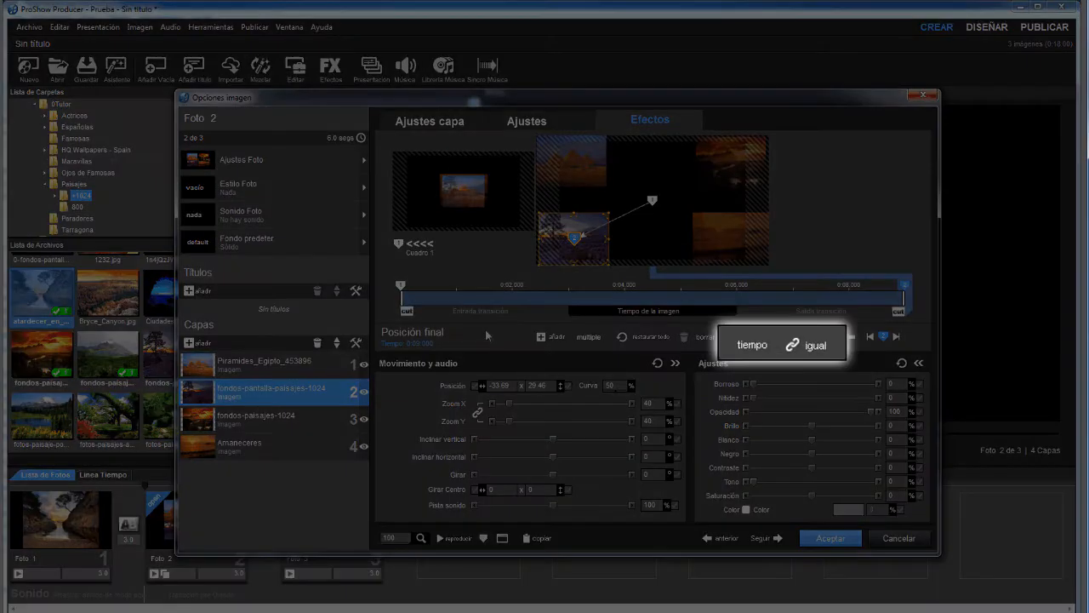
- Match layer 2's start to the previous slide's atardecer_en_la_playa layer and its end to the next slide's fondos-paisajes layer, then view its position motion styles
{"action": "left_click", "coordinate": [800, 339]}
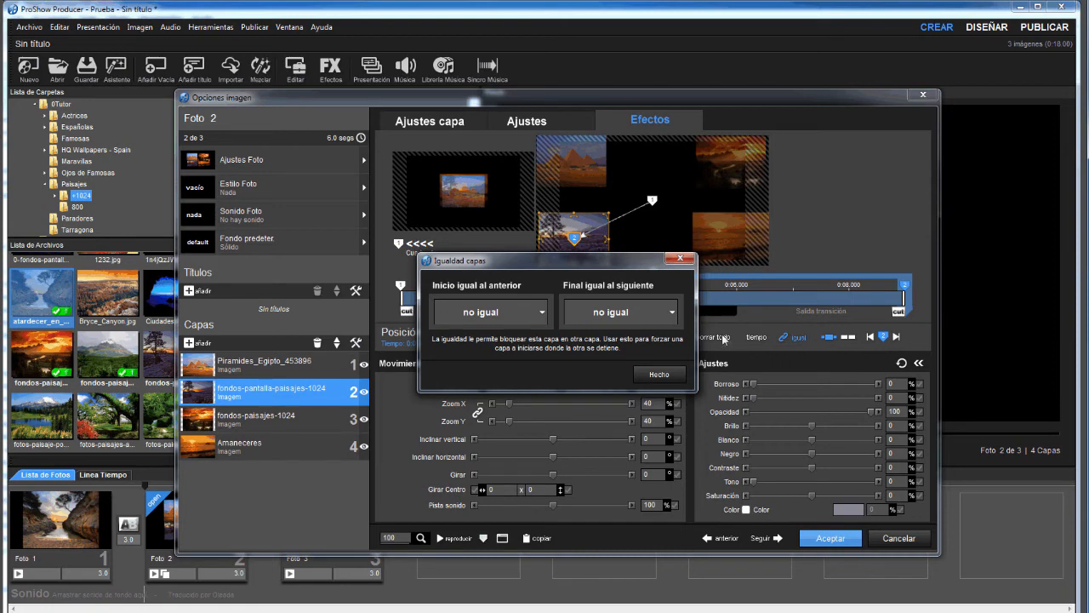
{"action": "left_click", "coordinate": [543, 314]}
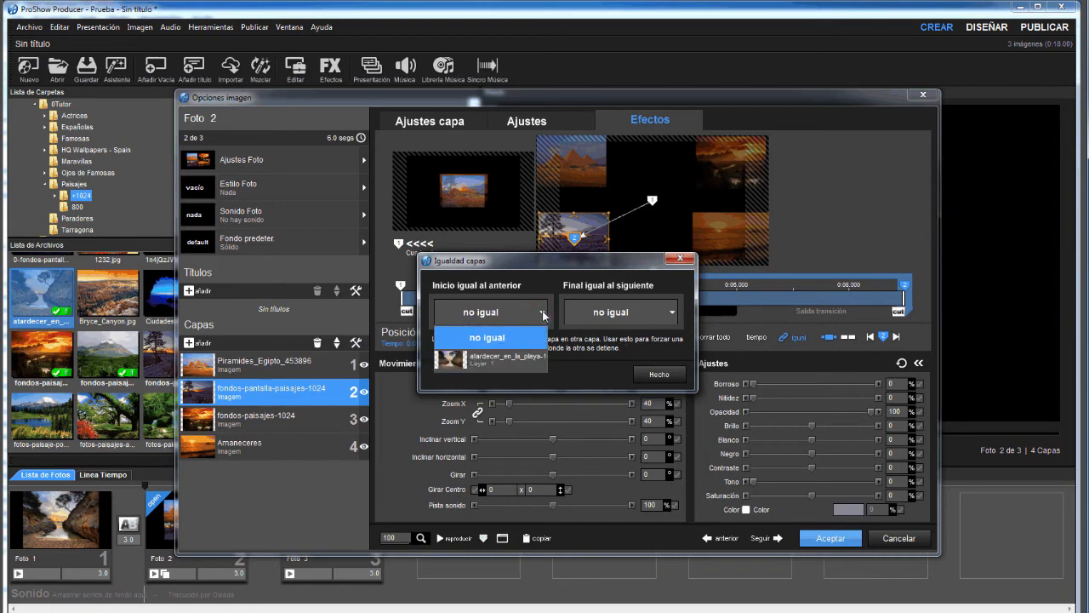
{"action": "left_click", "coordinate": [514, 354]}
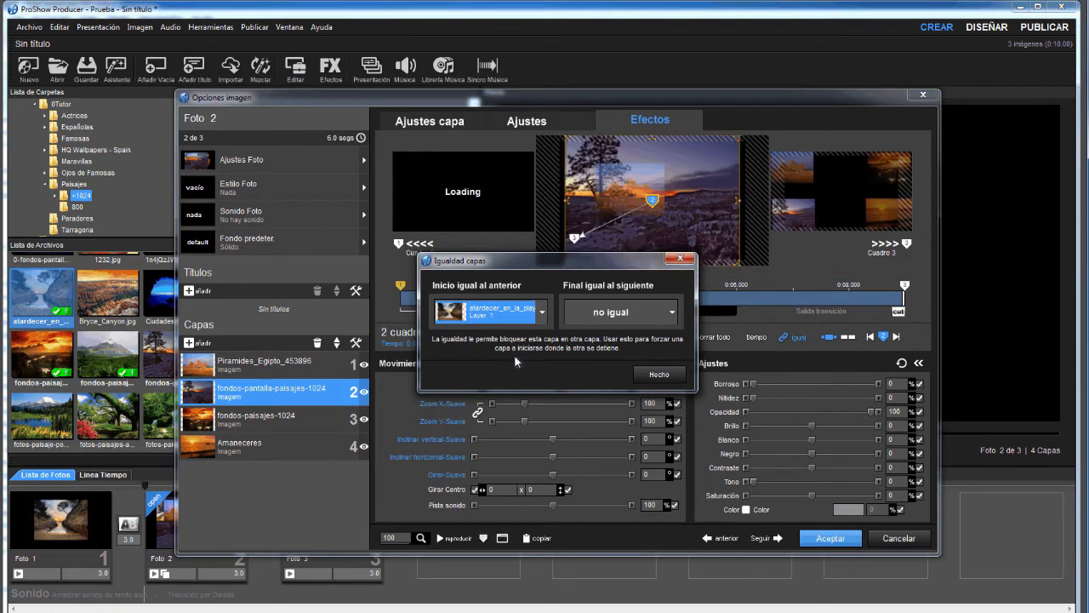
{"action": "left_click", "coordinate": [676, 314]}
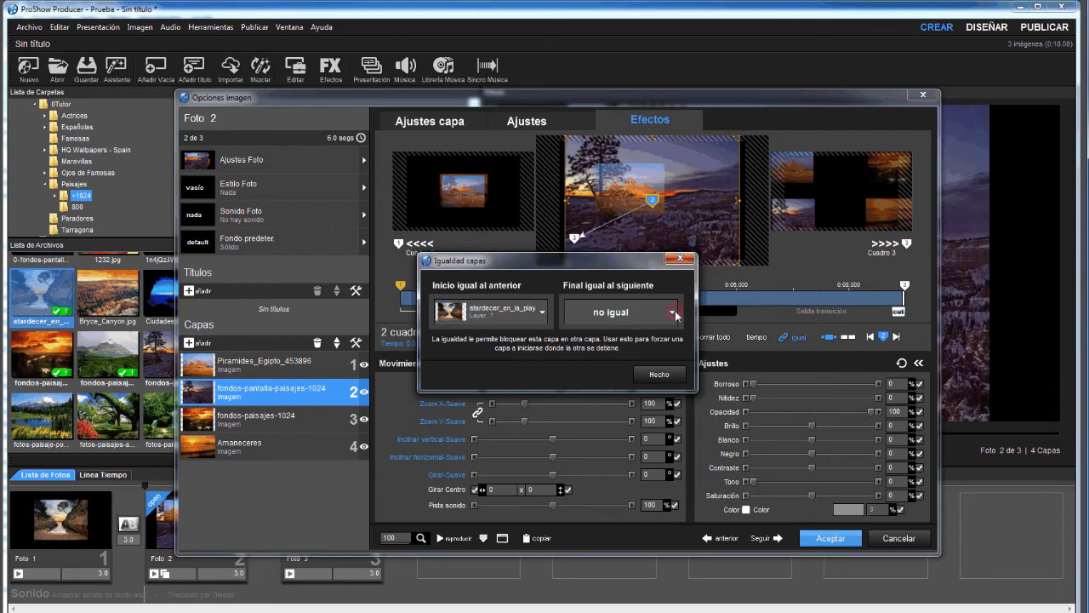
{"action": "left_click", "coordinate": [653, 358]}
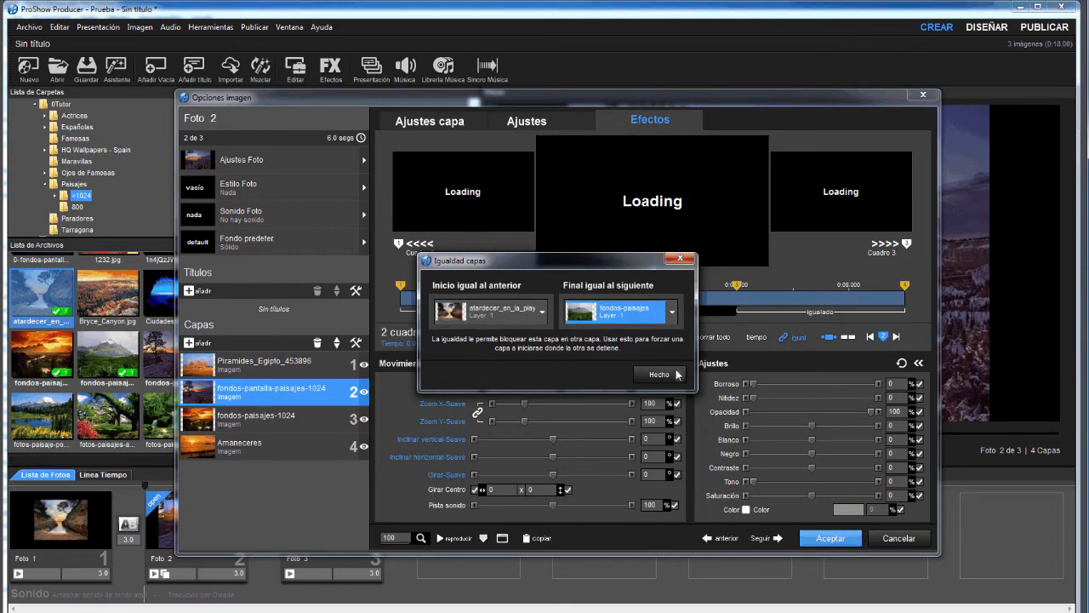
{"action": "left_click", "coordinate": [660, 375]}
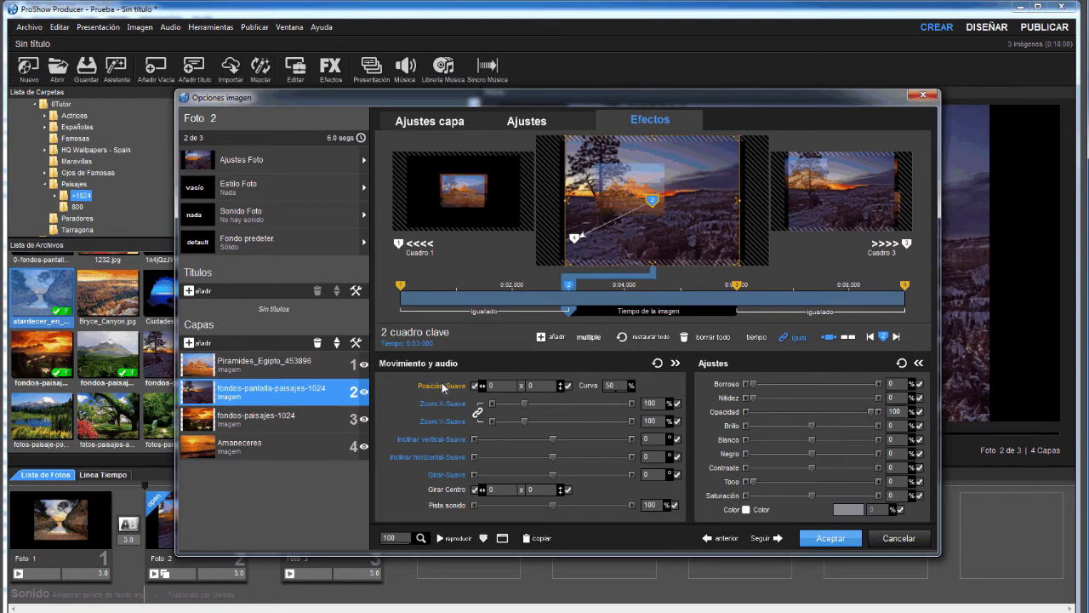
{"action": "left_click", "coordinate": [442, 388]}
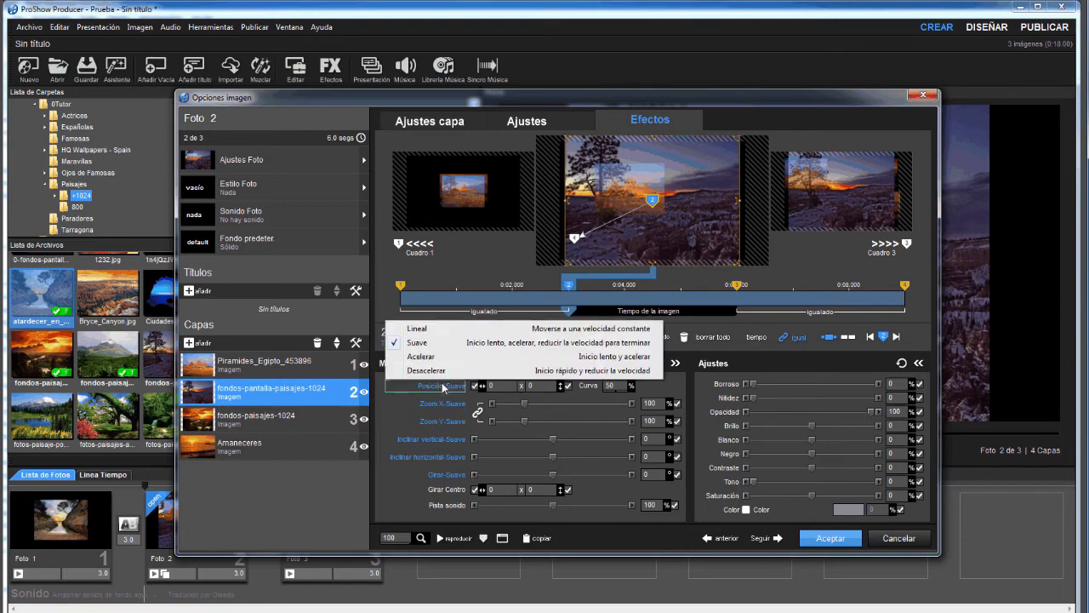
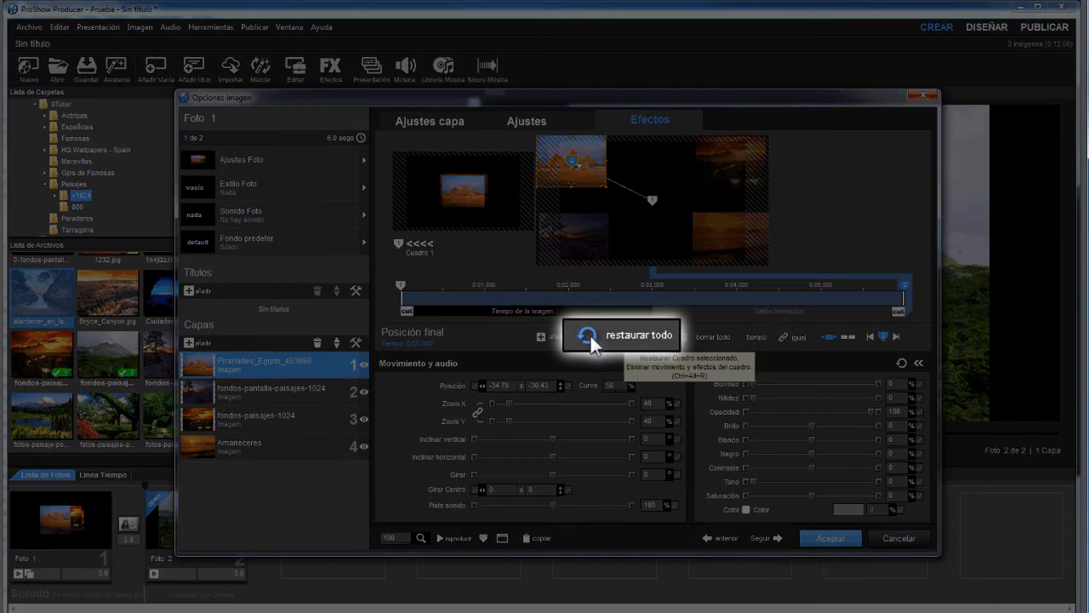
- Reset the Piramides_Egipto layer's final keyframe, and then restore the movement and effects of all its keyframes
{"action": "left_click", "coordinate": [624, 337]}
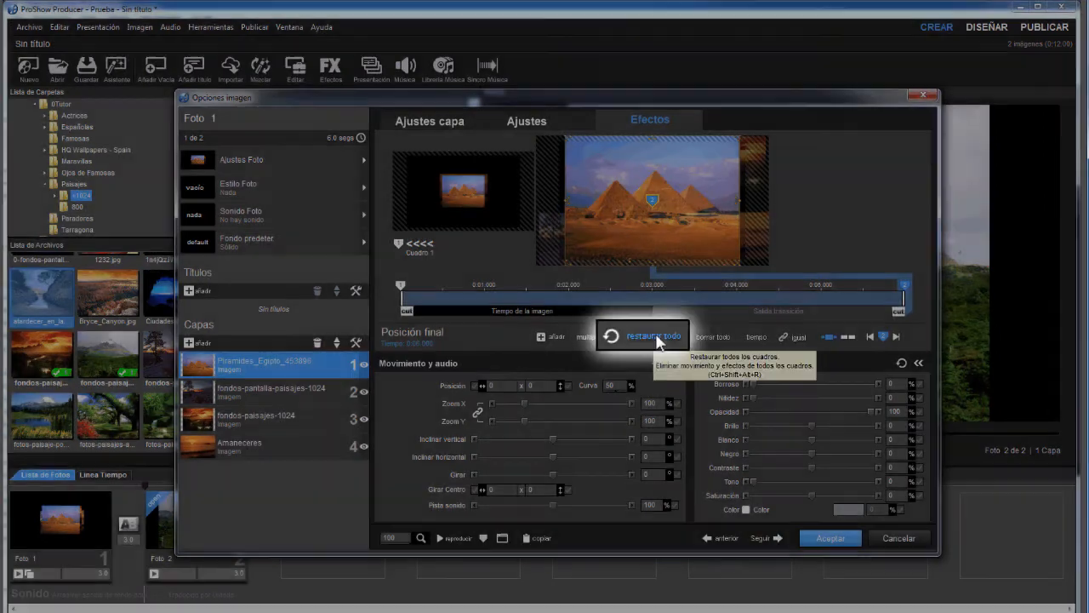
{"action": "left_click", "coordinate": [656, 338]}
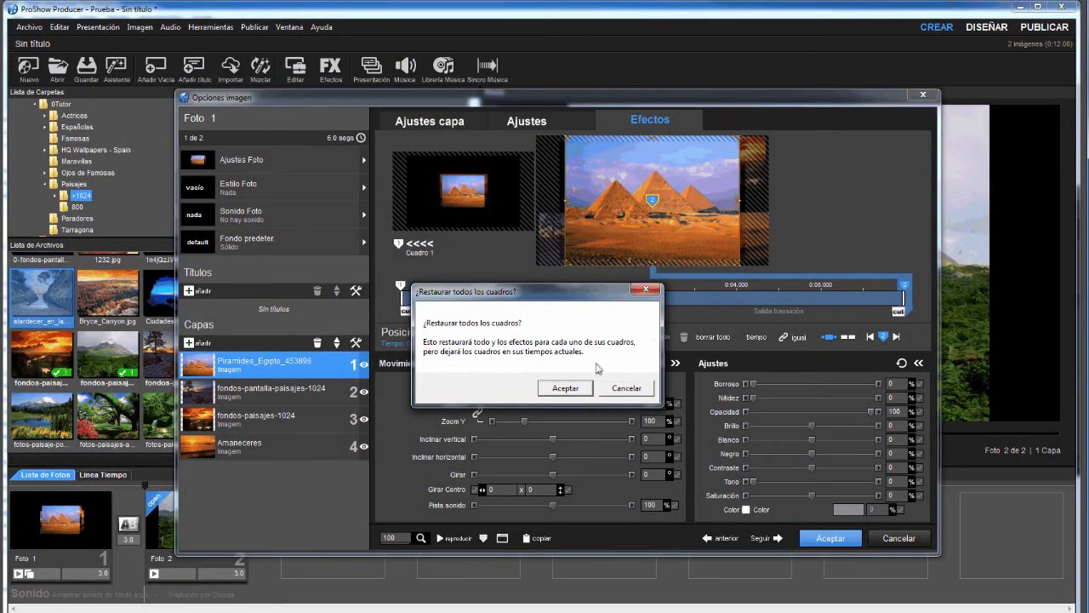
{"action": "left_click", "coordinate": [565, 388]}
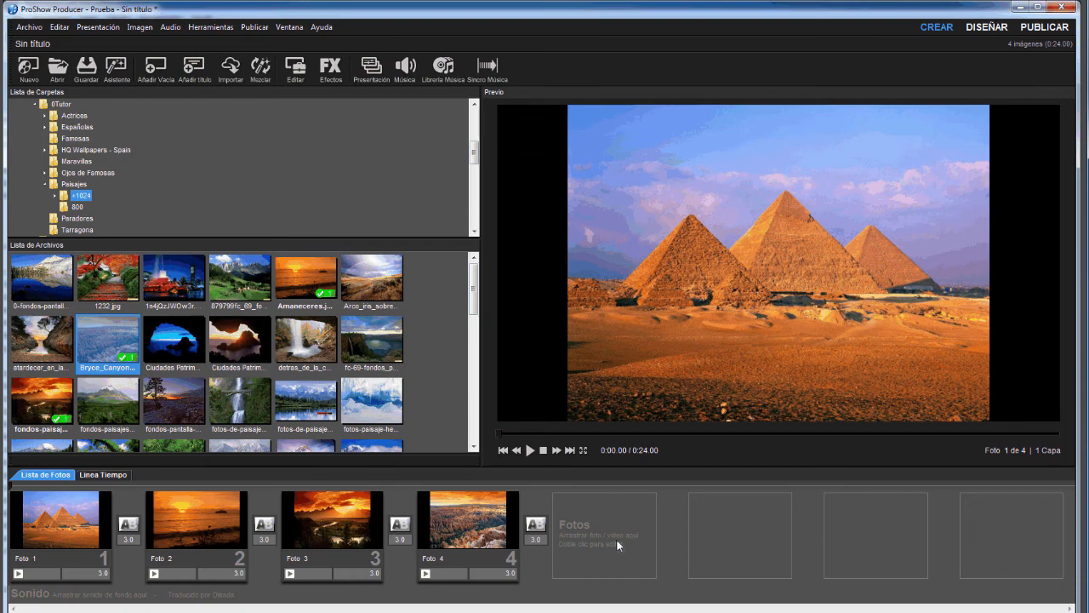
- Select all four slides and apply random position motion effects to them
{"action": "left_click", "coordinate": [87, 568]}
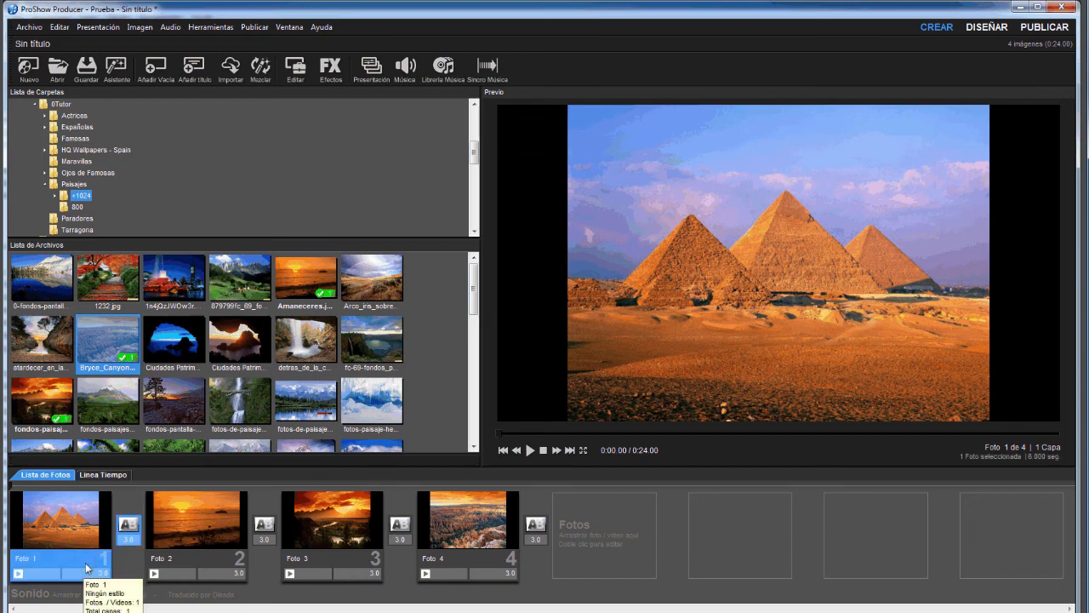
{"action": "key", "text": "ctrl+a"}
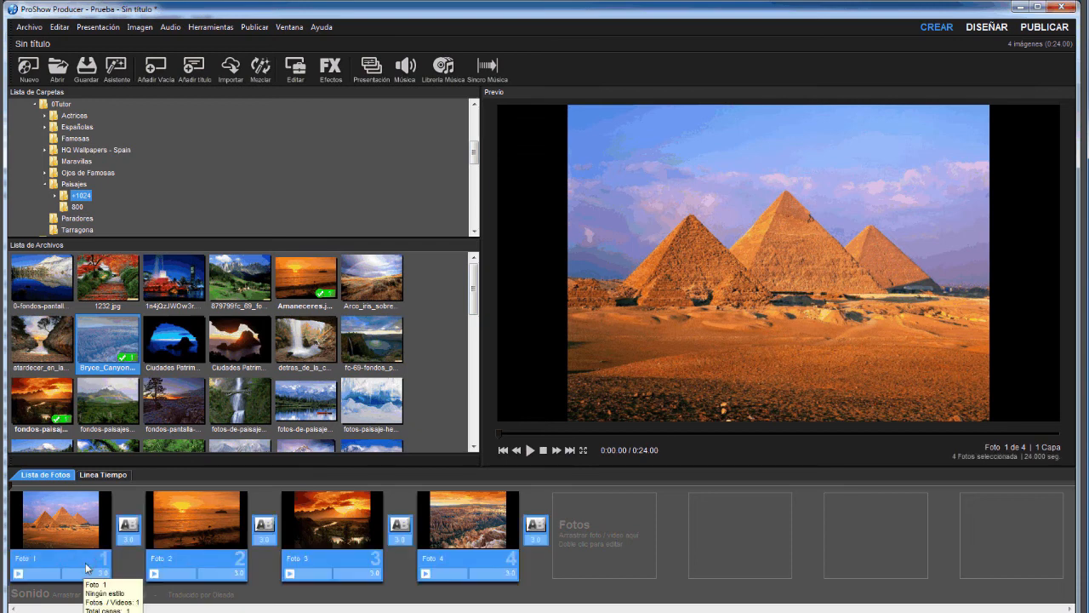
{"action": "right_click", "coordinate": [204, 558]}
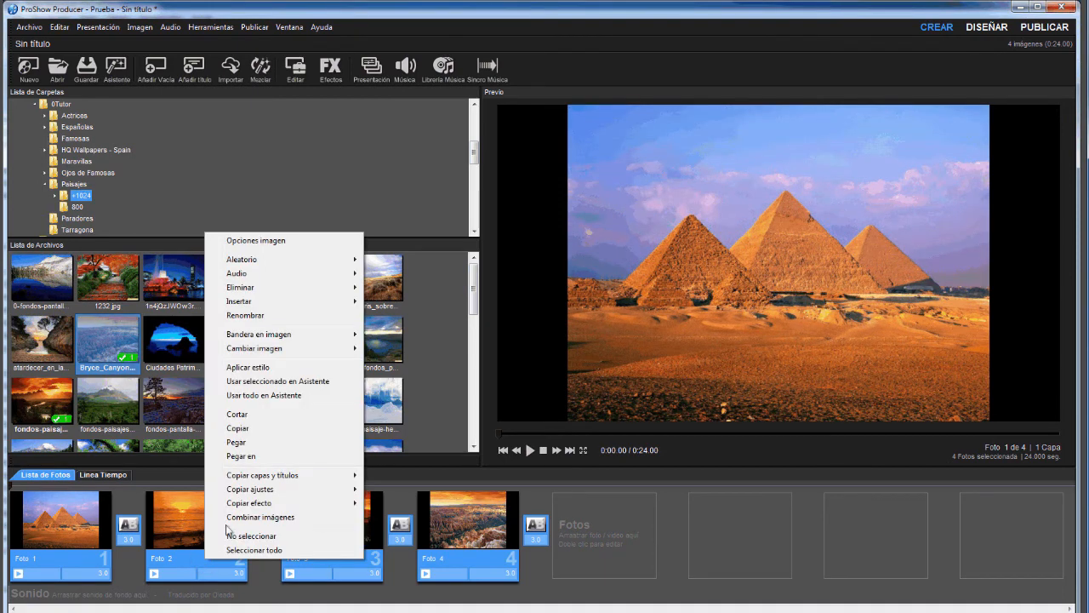
{"action": "mouse_move", "coordinate": [296, 260]}
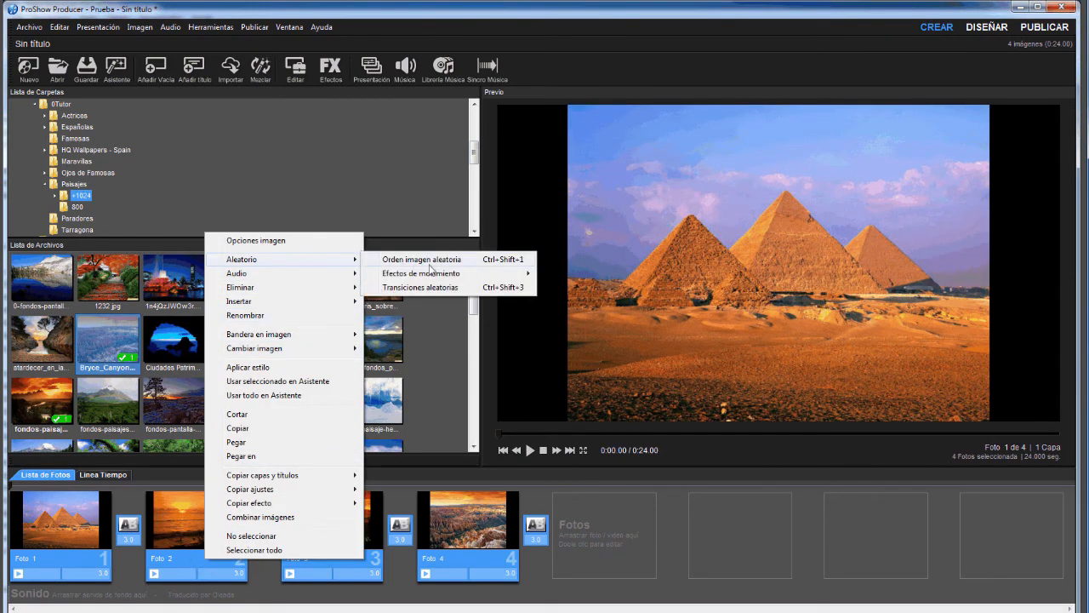
{"action": "mouse_move", "coordinate": [431, 279]}
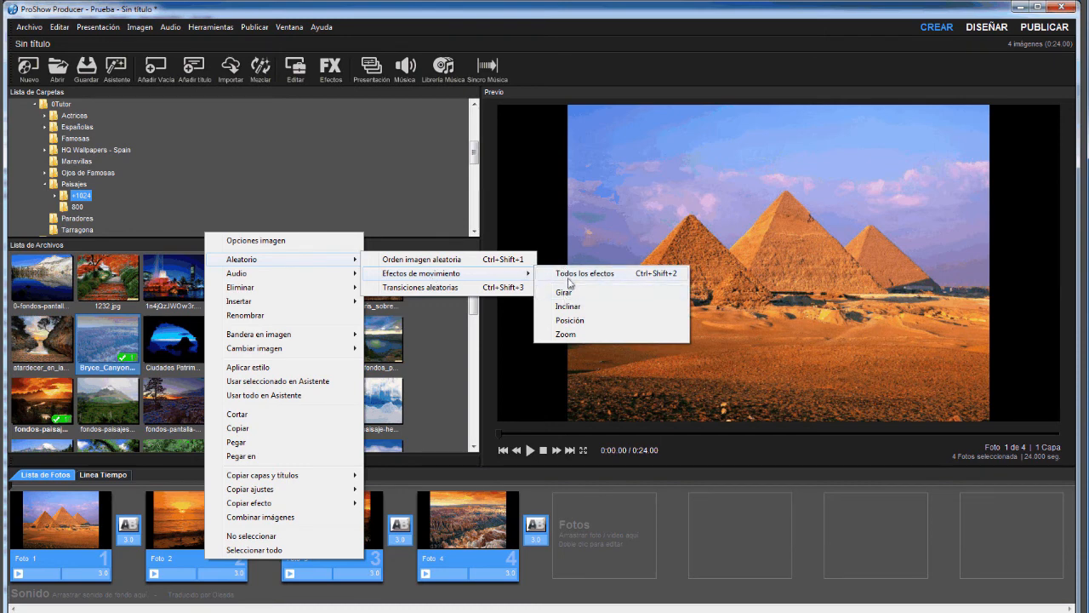
{"action": "left_click", "coordinate": [570, 321]}
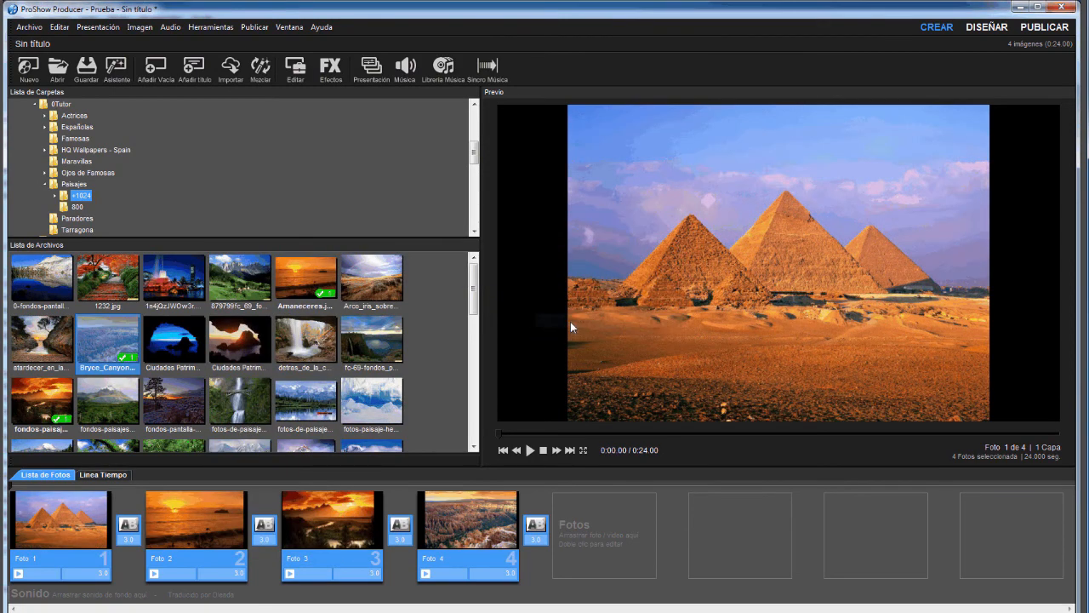
- Apply random zoom motion effects to the four selected slides and preview the show
{"action": "right_click", "coordinate": [338, 534]}
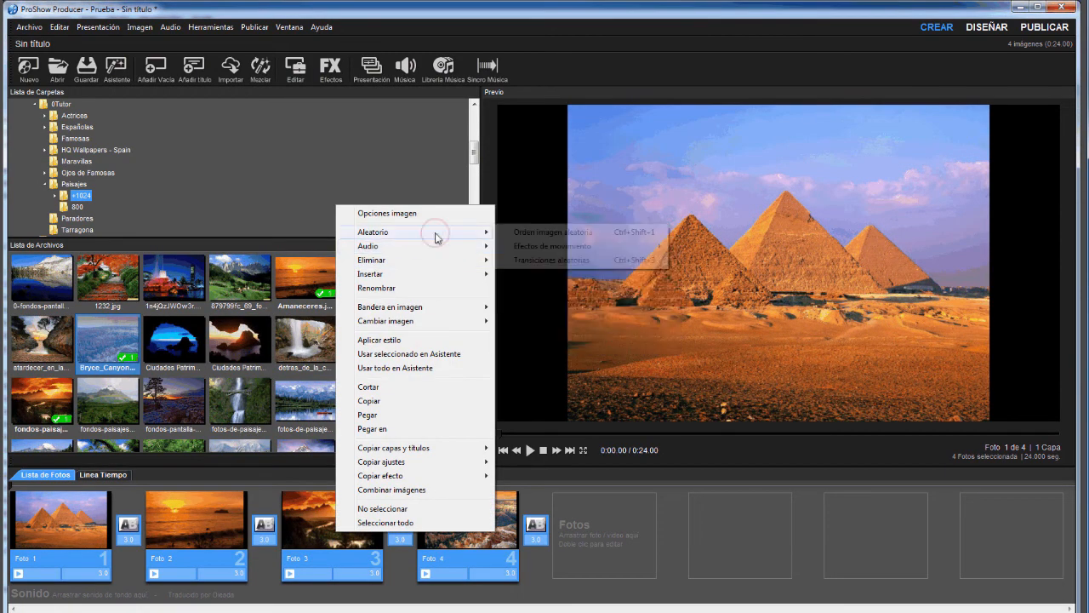
{"action": "mouse_move", "coordinate": [442, 232]}
{"action": "mouse_move", "coordinate": [564, 246]}
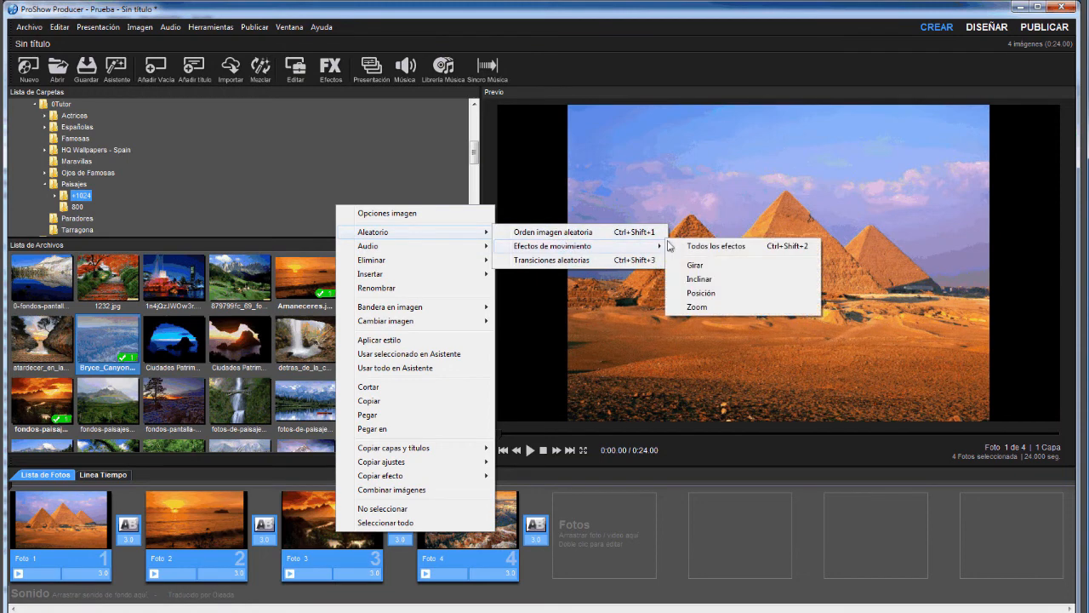
{"action": "left_click", "coordinate": [707, 307]}
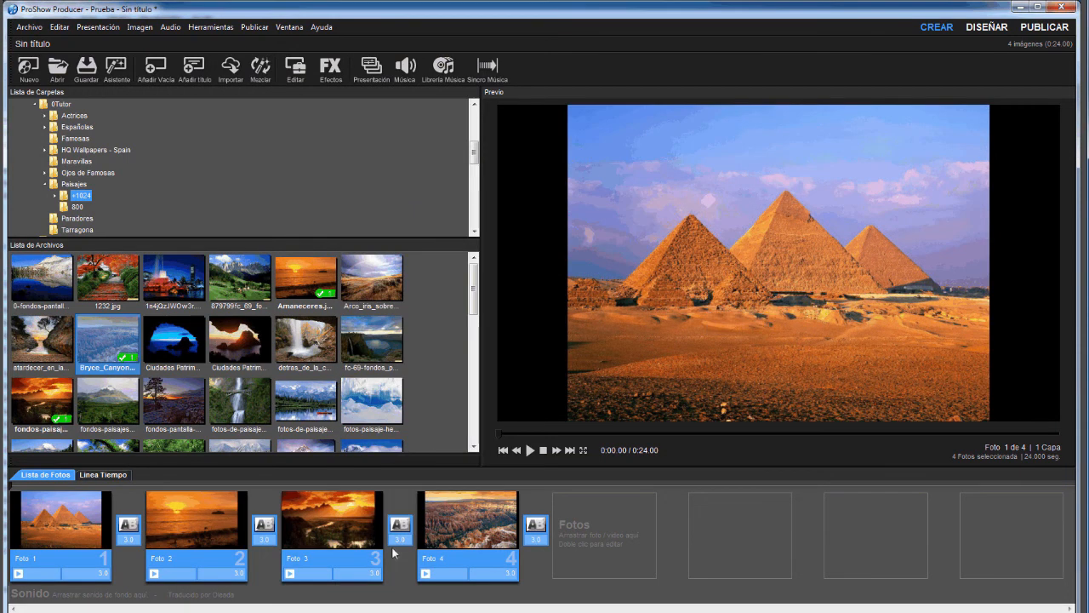
{"action": "left_click", "coordinate": [529, 450]}
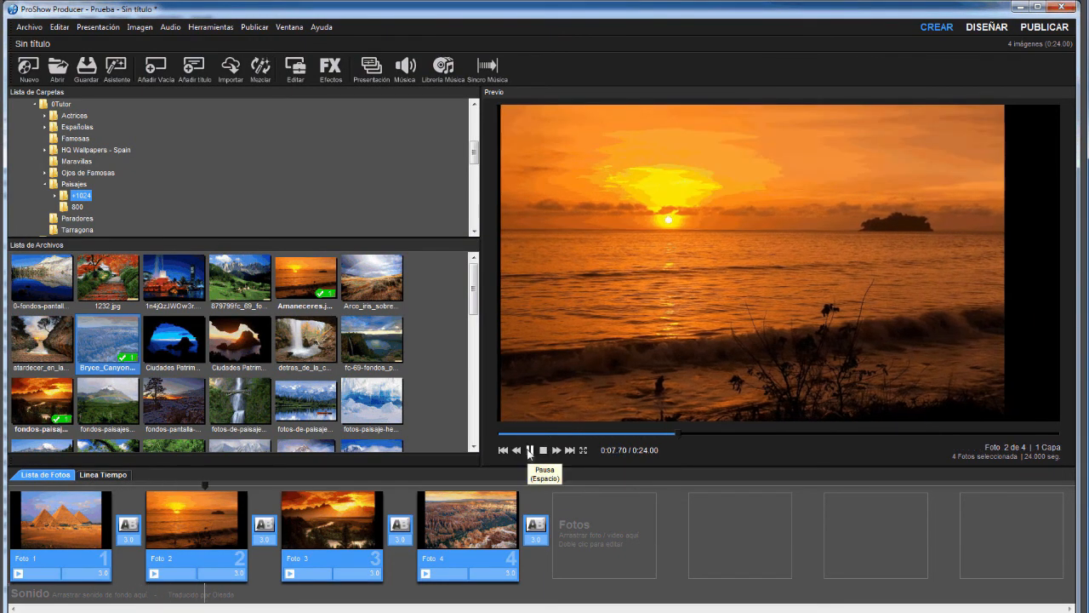
{"action": "left_click", "coordinate": [543, 451]}
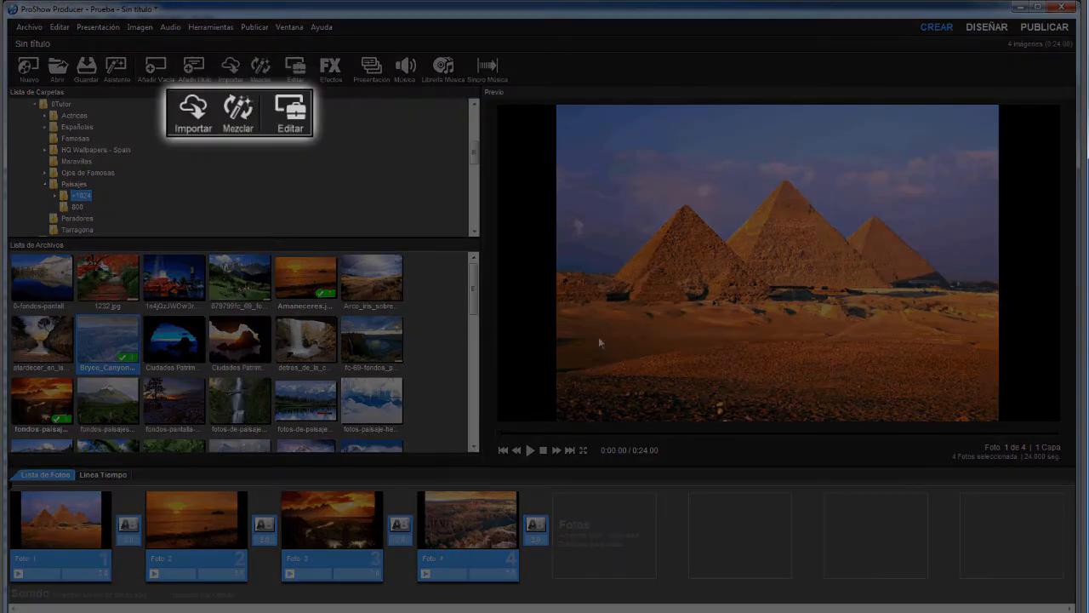
- Start the remix wizard for the slides and shuffle the order of the first, third and fourth photos
{"action": "left_click", "coordinate": [257, 68]}
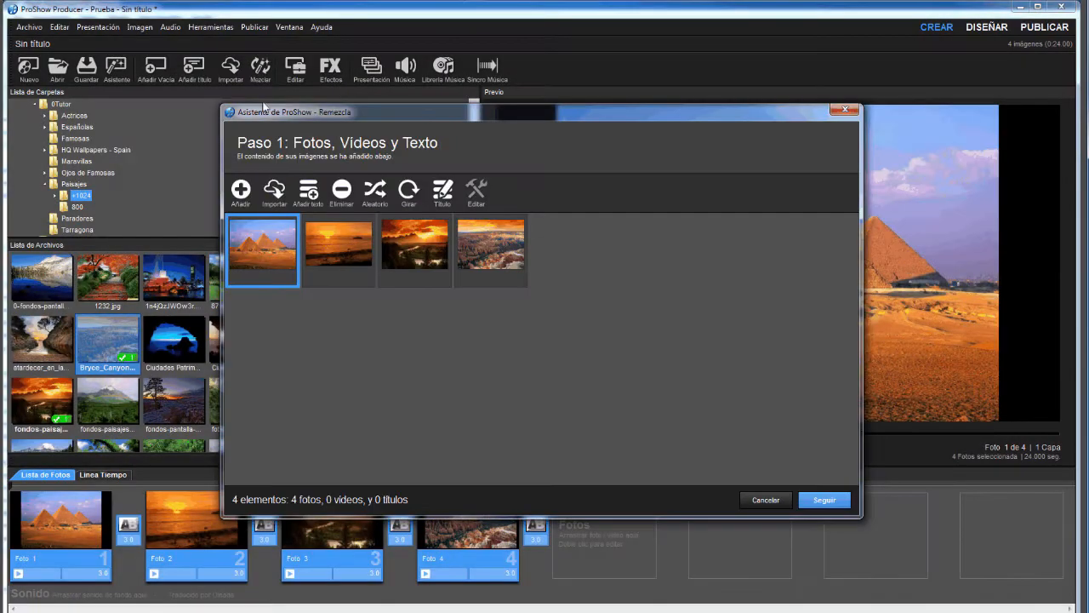
{"action": "left_click", "coordinate": [494, 271]}
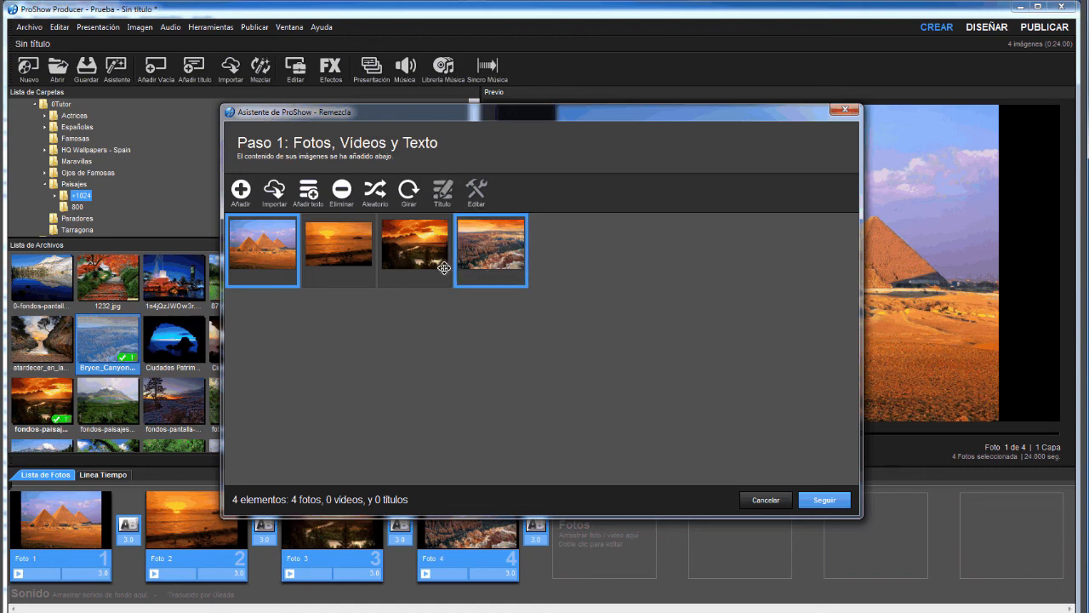
{"action": "left_click", "coordinate": [415, 266], "text": "ctrl"}
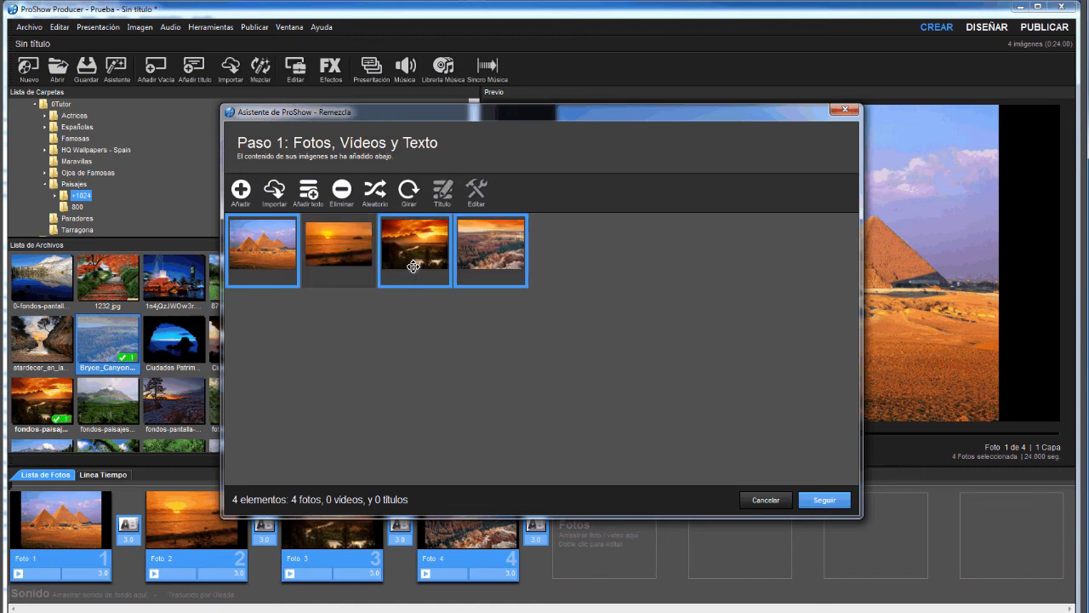
{"action": "left_click", "coordinate": [374, 192]}
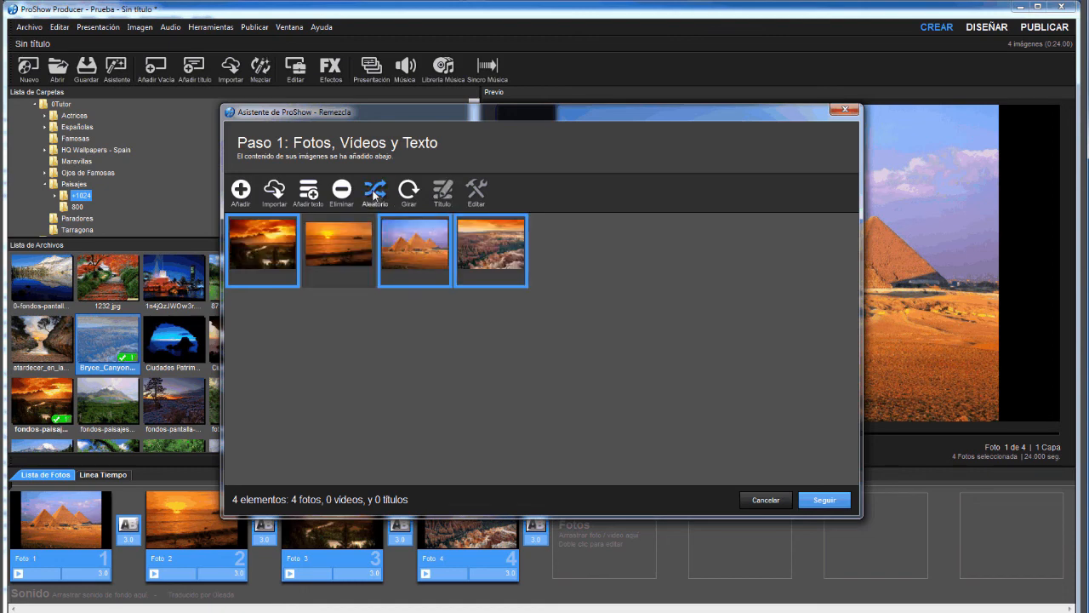
{"action": "left_click", "coordinate": [360, 253]}
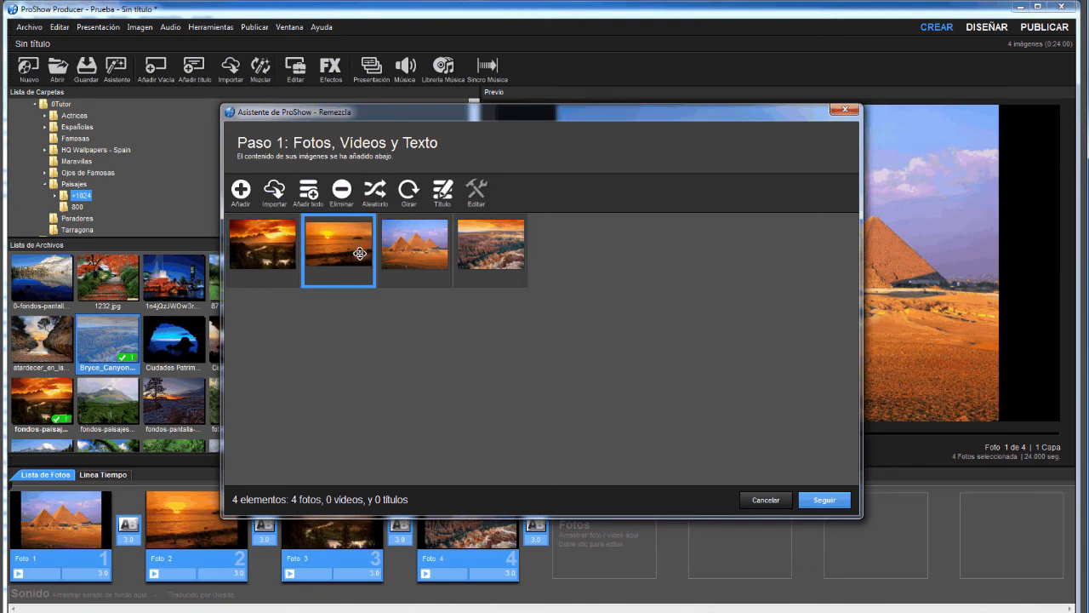
{"action": "left_click", "coordinate": [269, 269]}
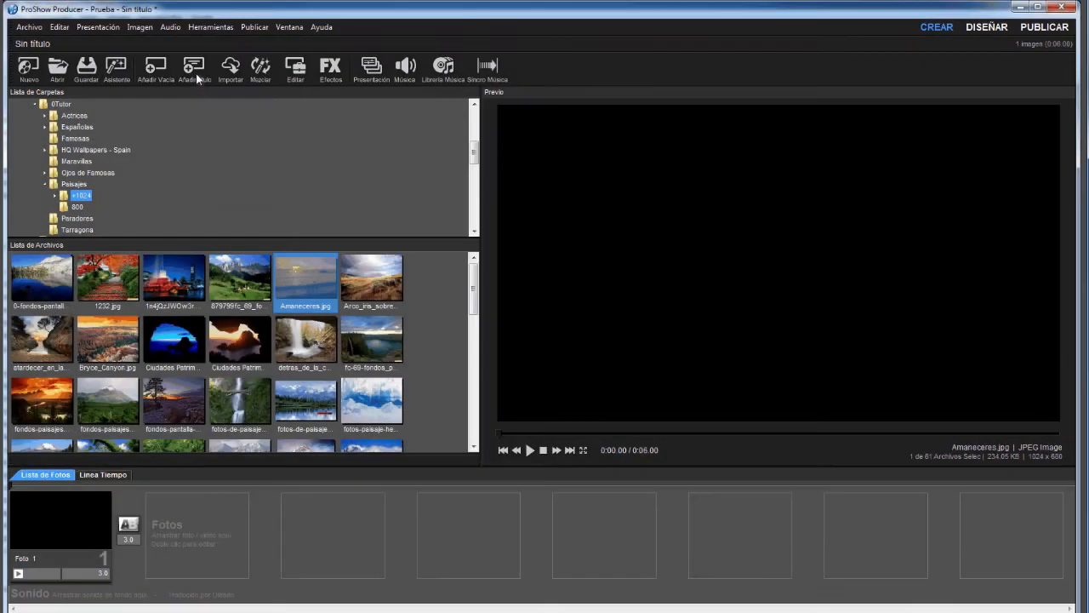
- Add a title slide with the title text "presentación"
{"action": "left_click", "coordinate": [196, 71]}
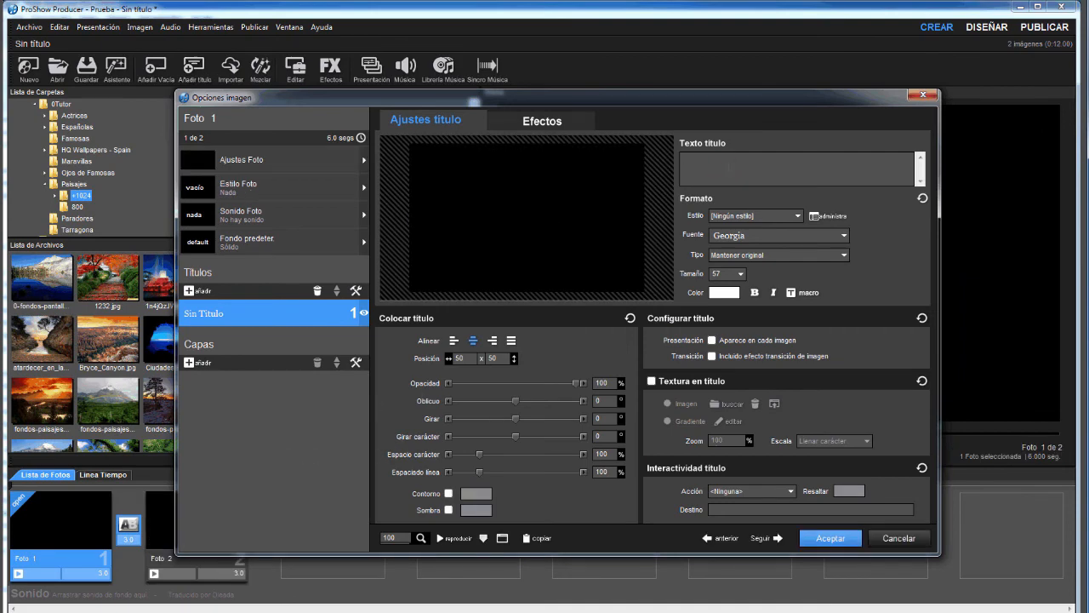
{"action": "type", "text": "presenta"}
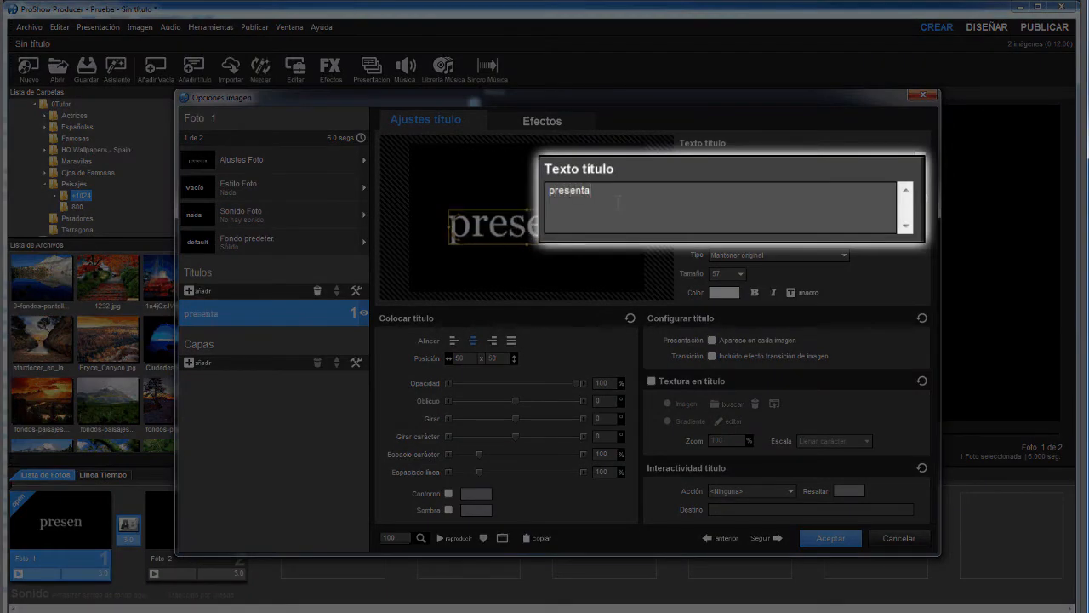
{"action": "type", "text": "ción"}
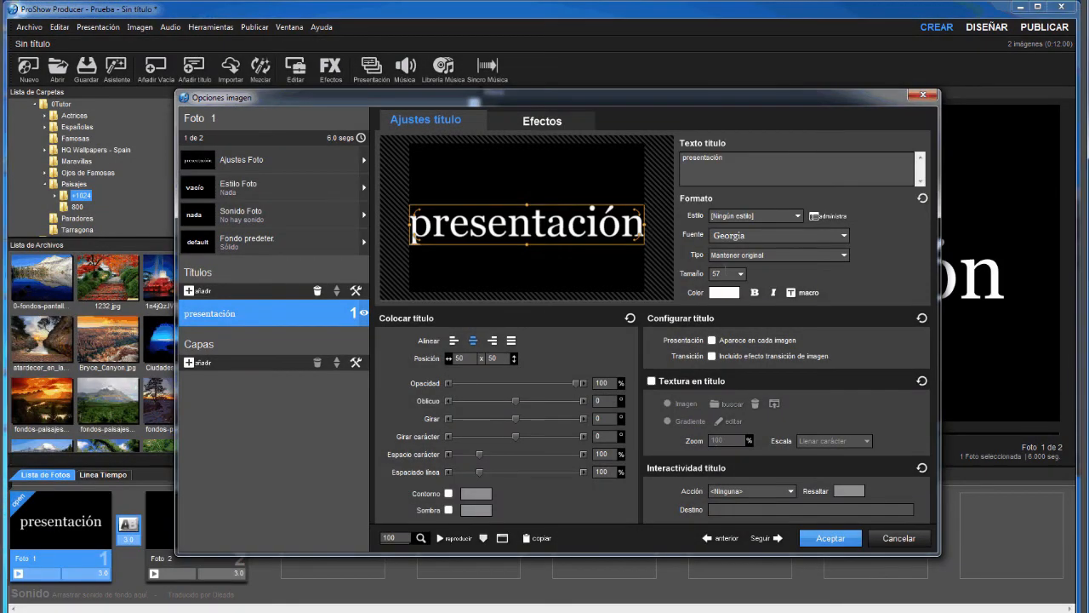
- Format the title as bold at size 20 and move it near the slide's upper edge, to about 49.56 x 10.53
{"action": "left_click", "coordinate": [706, 274]}
{"action": "type", "text": "20"}
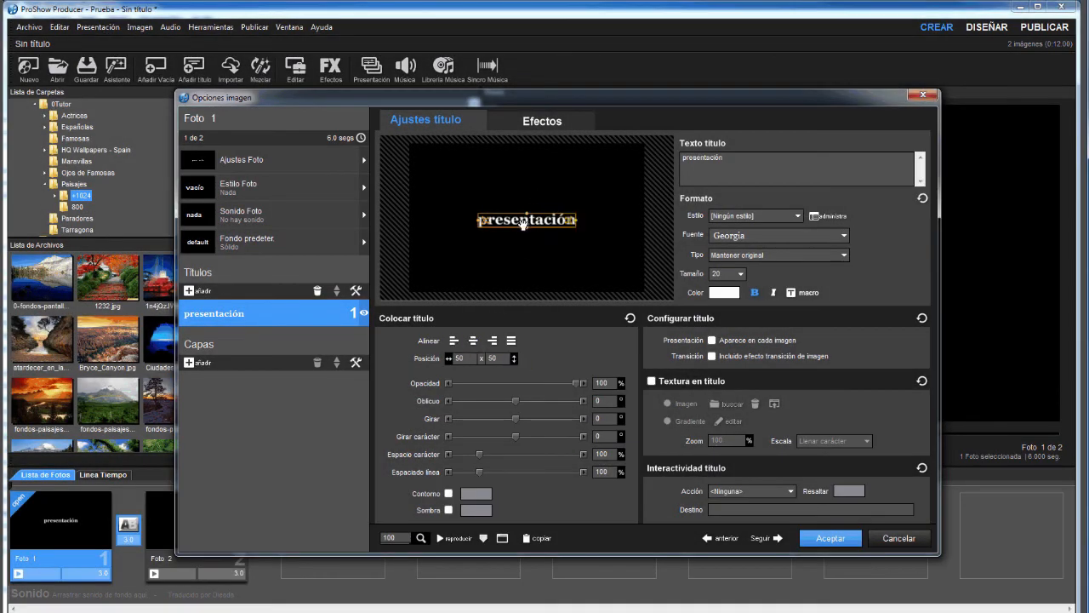
{"action": "left_click_drag", "start_coordinate": [524, 221], "coordinate": [522, 160]}
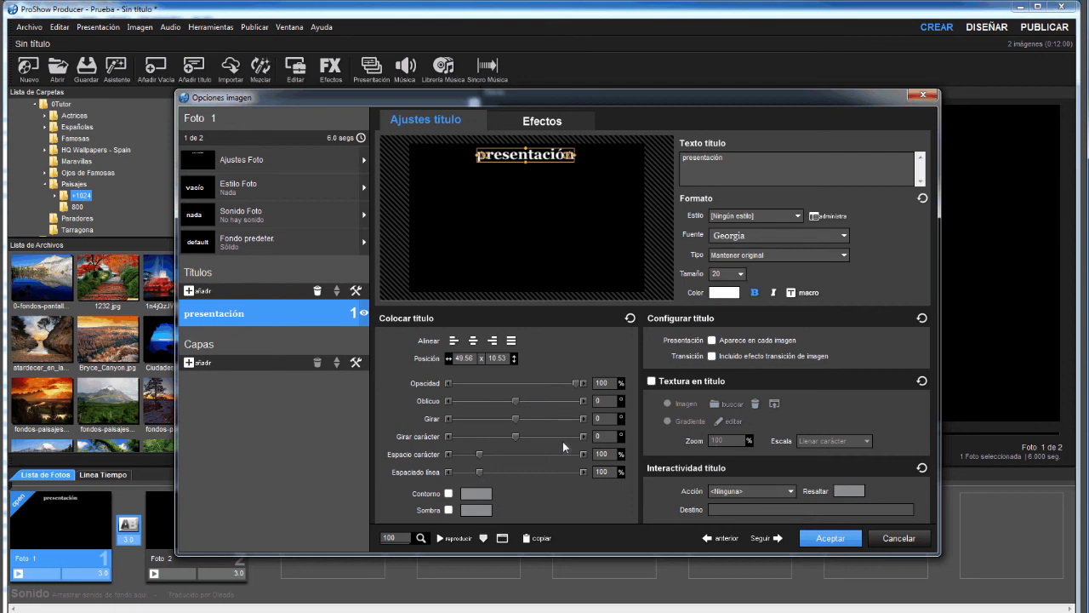
- Set the title's final keyframe to font size 50, move it to about 50.37 x 82.51, and preview the title animation
{"action": "left_click", "coordinate": [552, 125]}
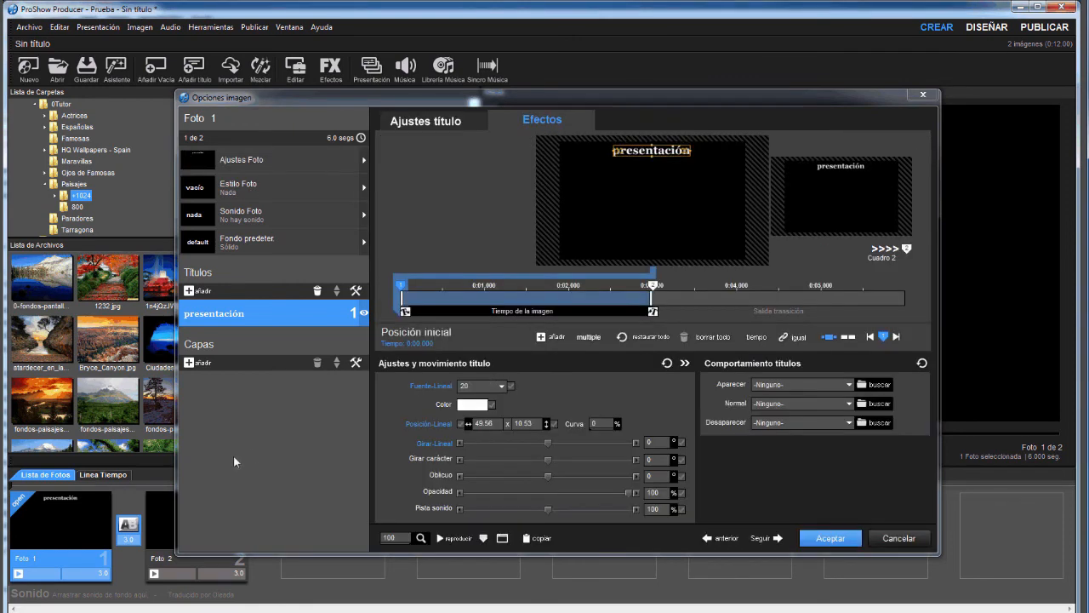
{"action": "left_click", "coordinate": [851, 211]}
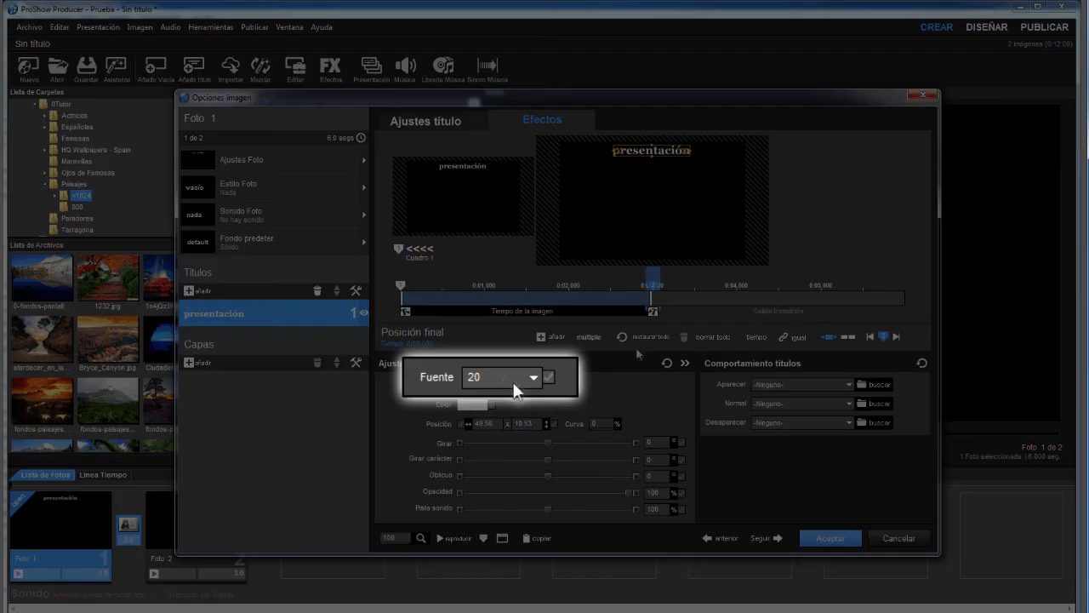
{"action": "double_click", "coordinate": [482, 385]}
{"action": "type", "text": "50"}
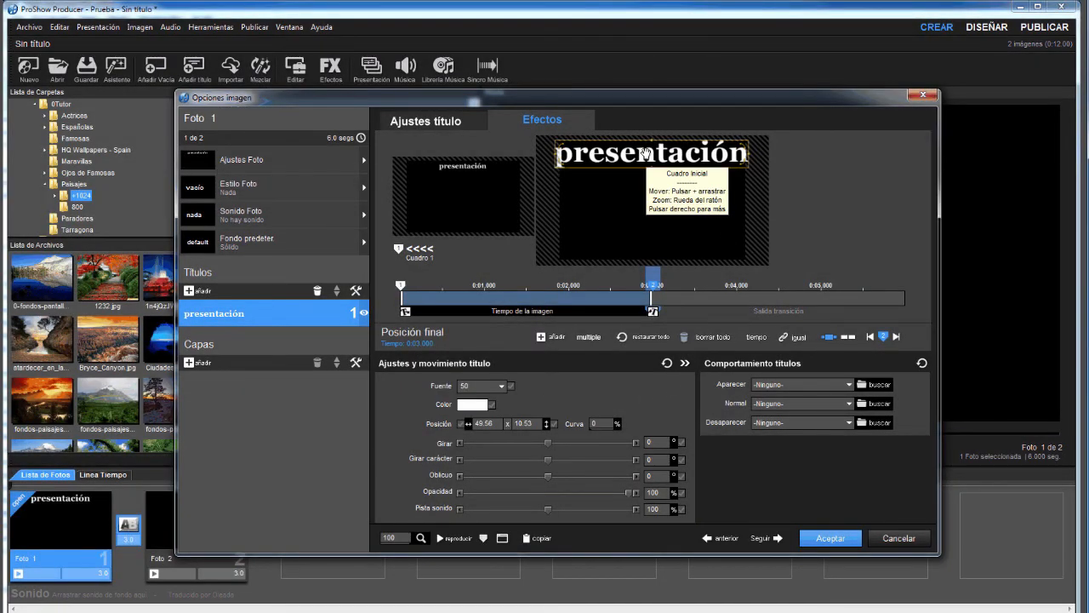
{"action": "left_click_drag", "start_coordinate": [645, 153], "coordinate": [647, 246]}
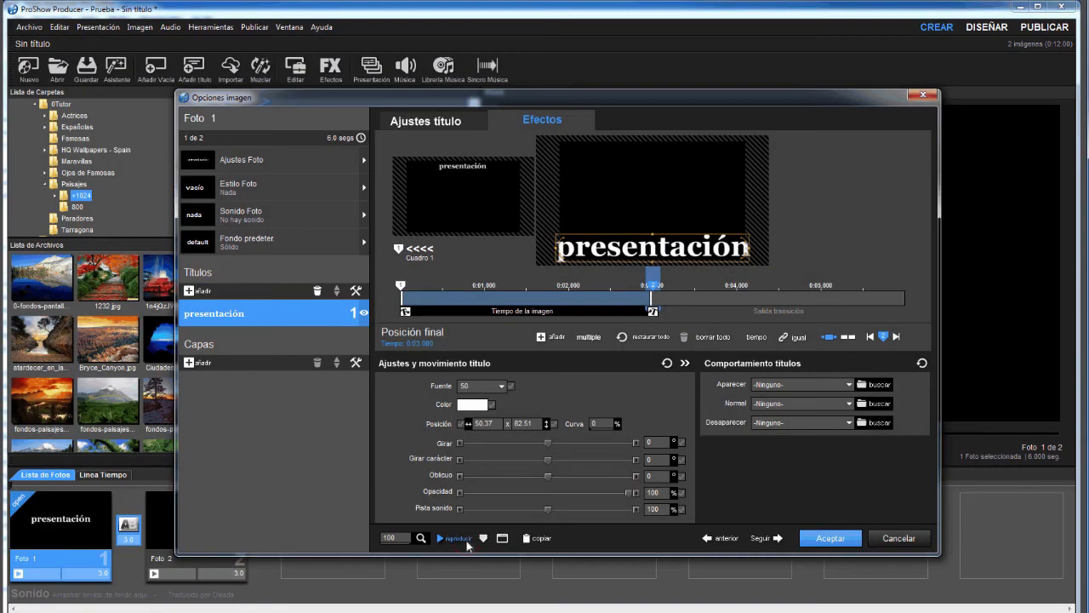
{"action": "left_click", "coordinate": [455, 538]}
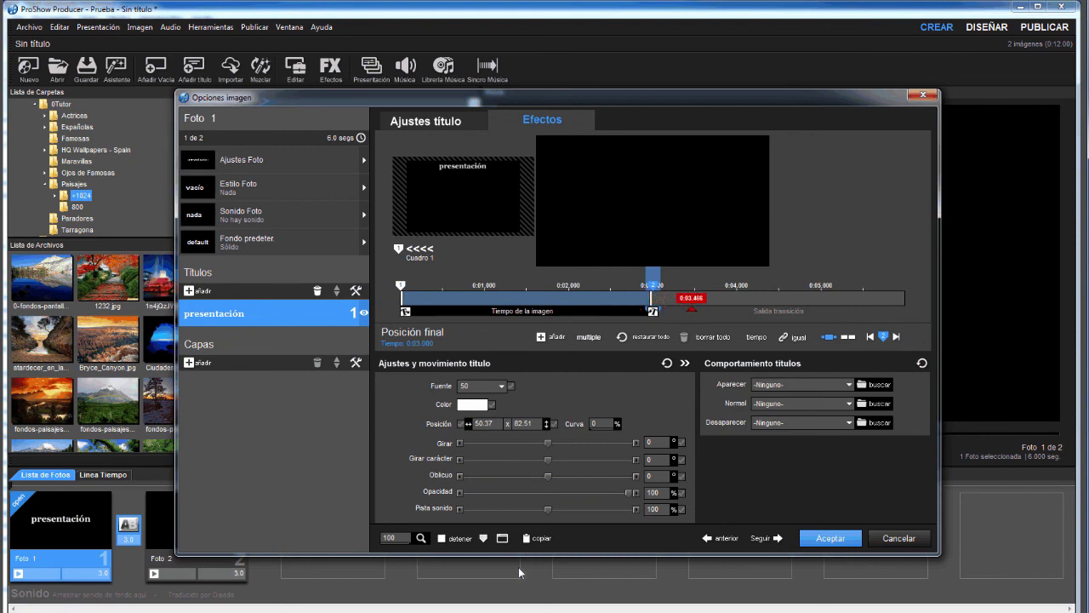
{"action": "left_click", "coordinate": [300, 608]}
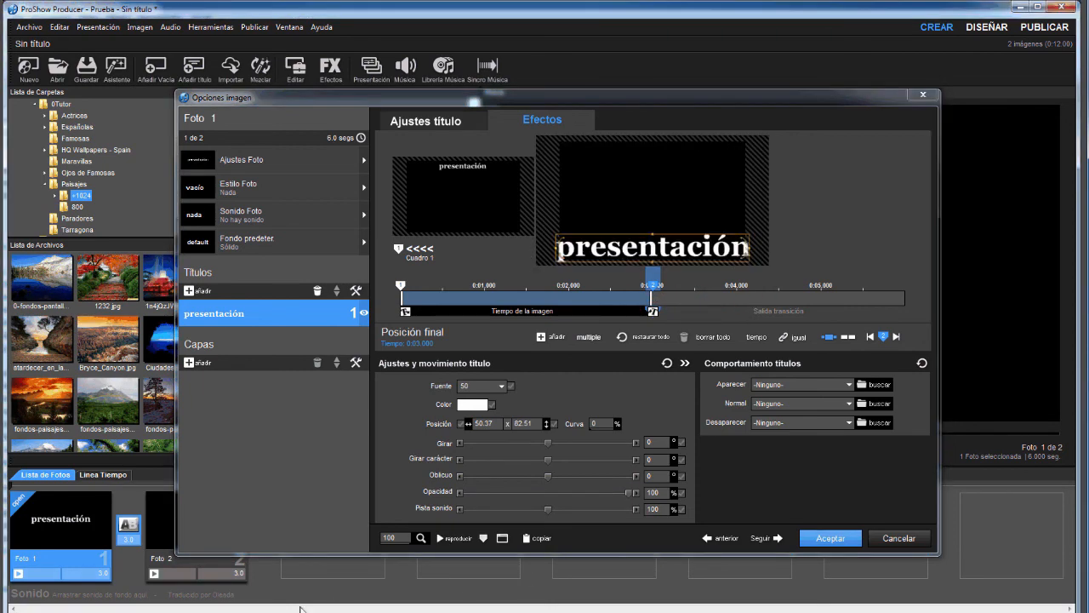